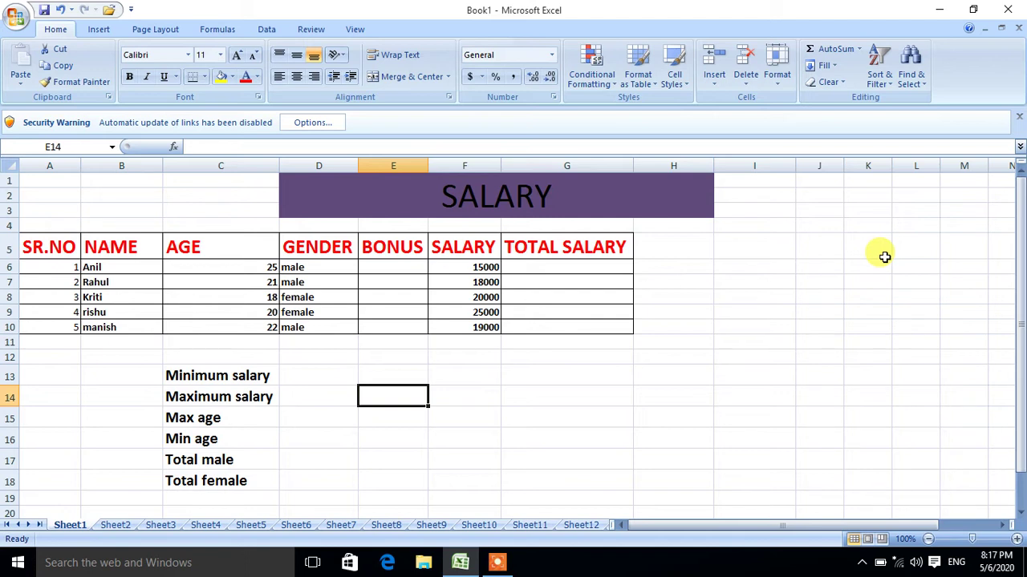
Rename the header in B5 to EMP NAME and auto-fit column B to its contents.
left_click(70, 251)
left_click(108, 248)
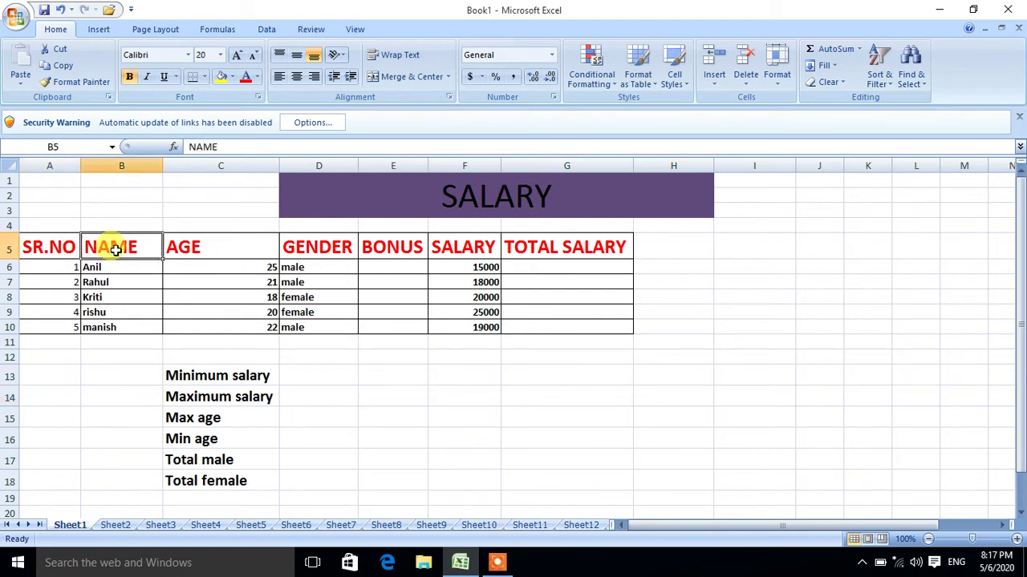
double_click(84, 247)
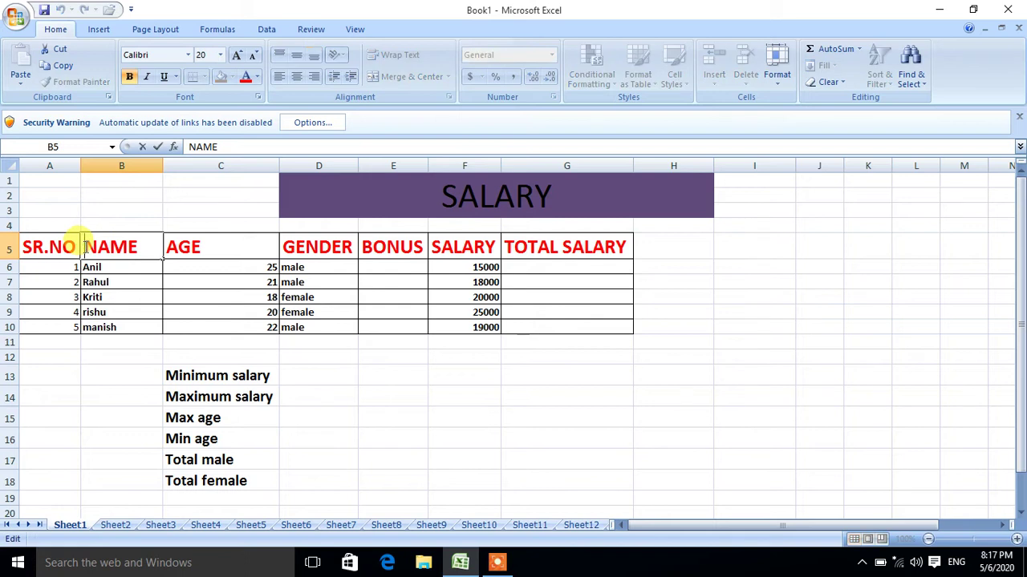
type("EMP")
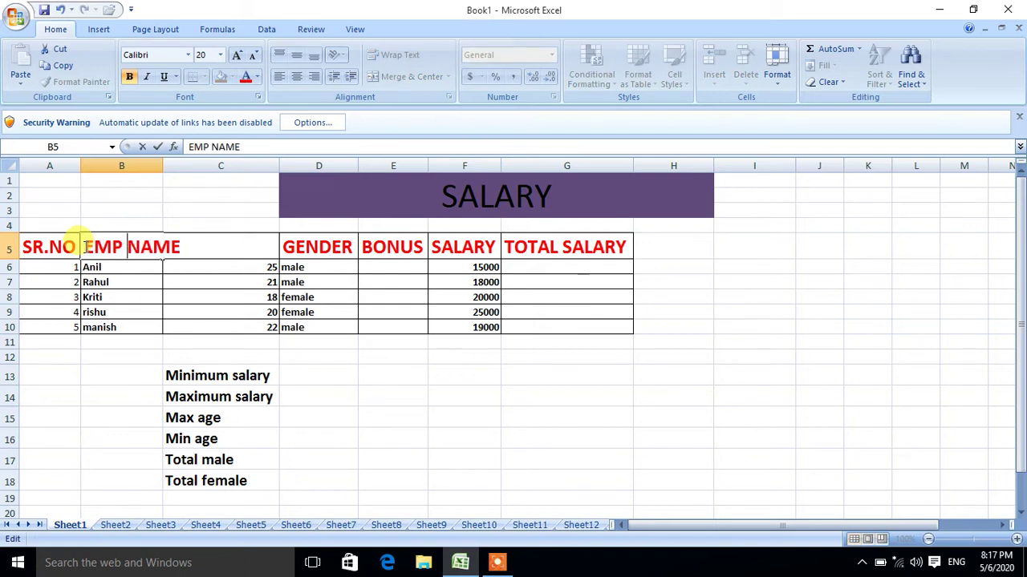
left_click(394, 388)
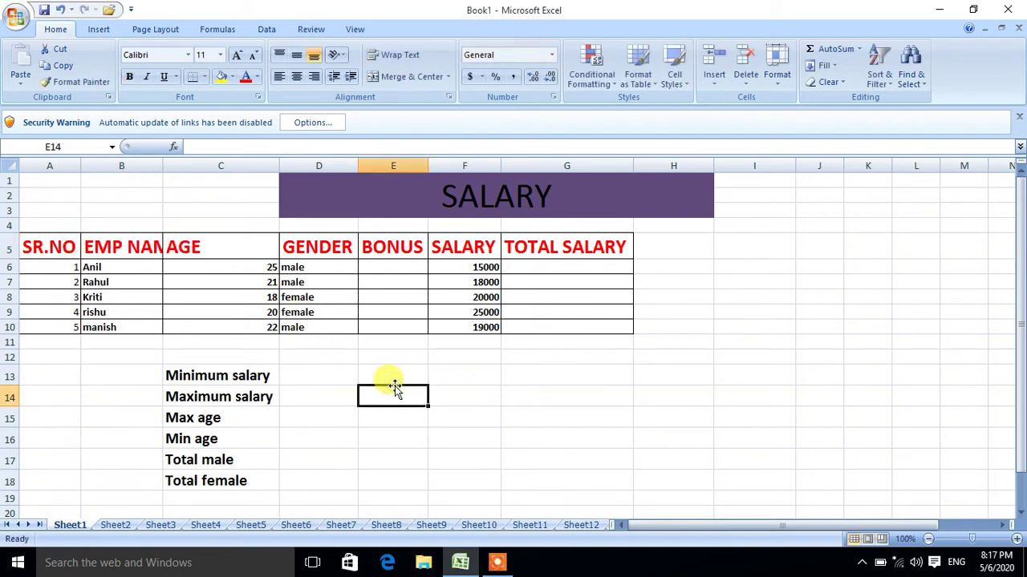
left_click(143, 165)
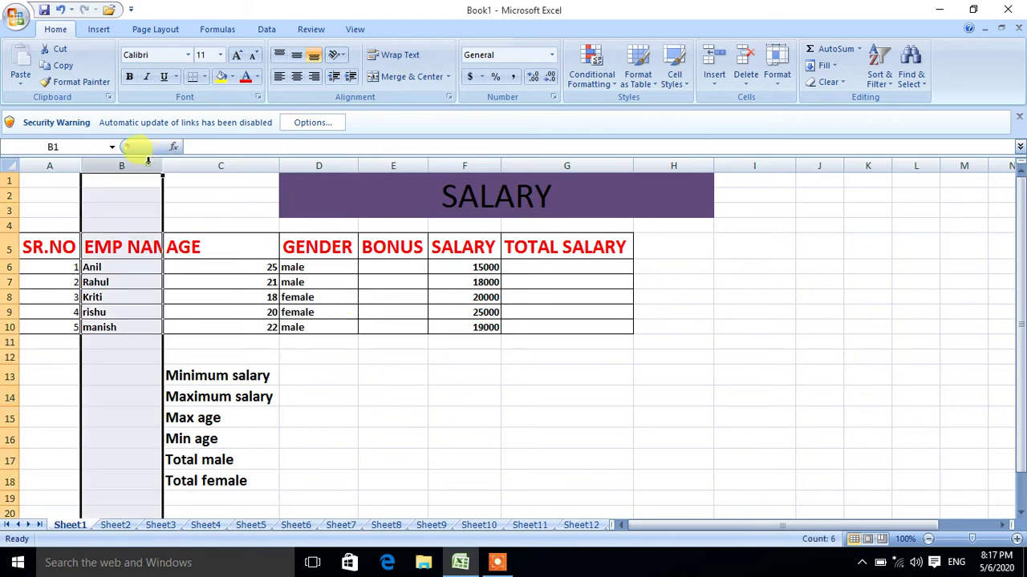
double_click(166, 164)
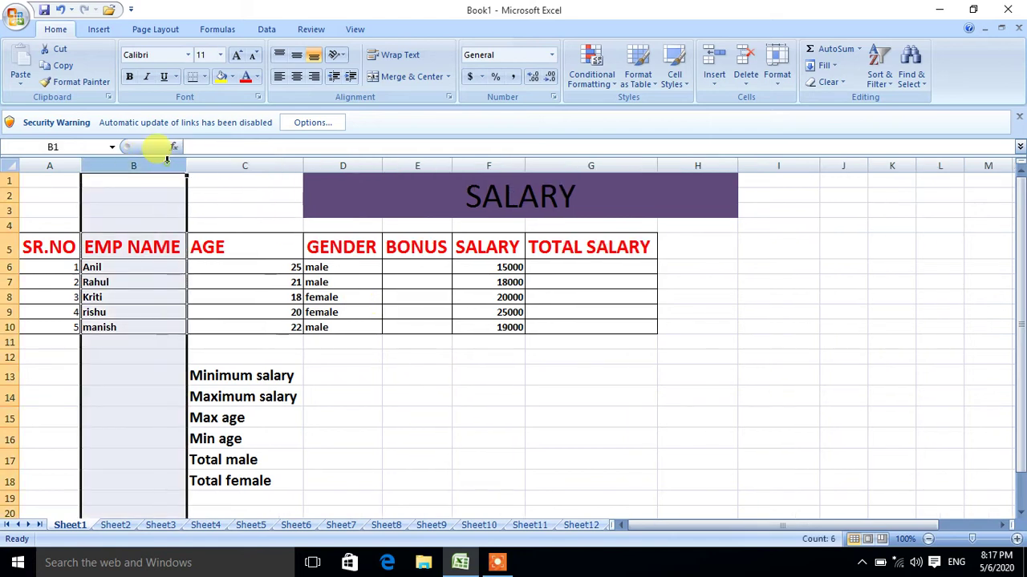
Enter EMPLOYEE in cell I11 and EMPLOYER in cell I12 beside the salary table.
left_click(756, 340)
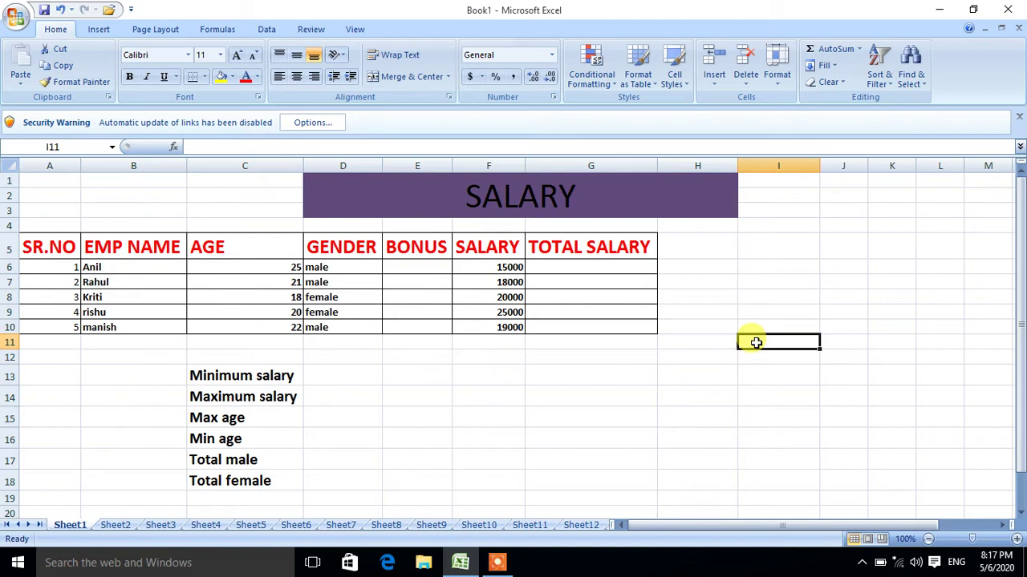
type("EM")
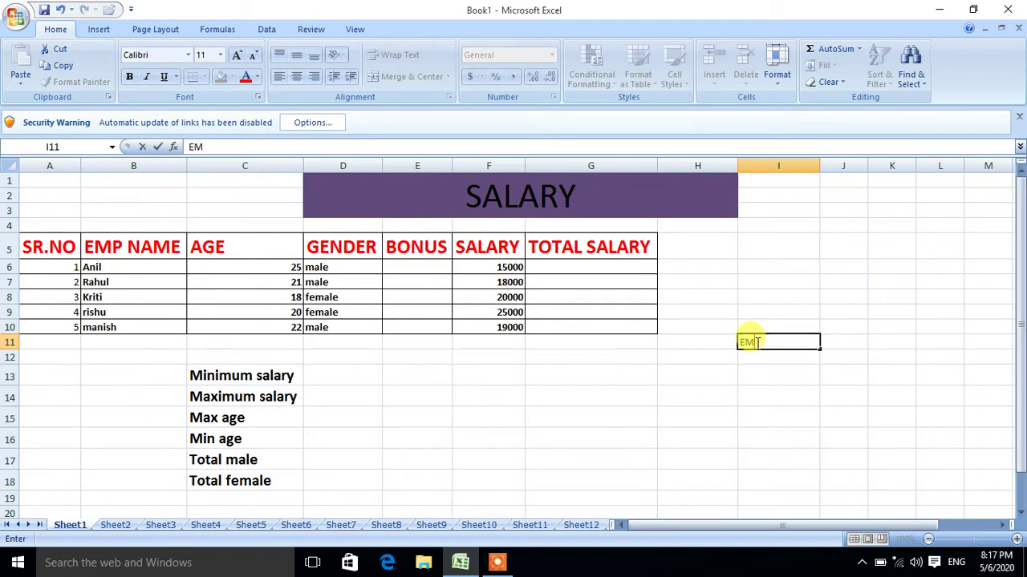
type("PLOYEE")
key("Return")
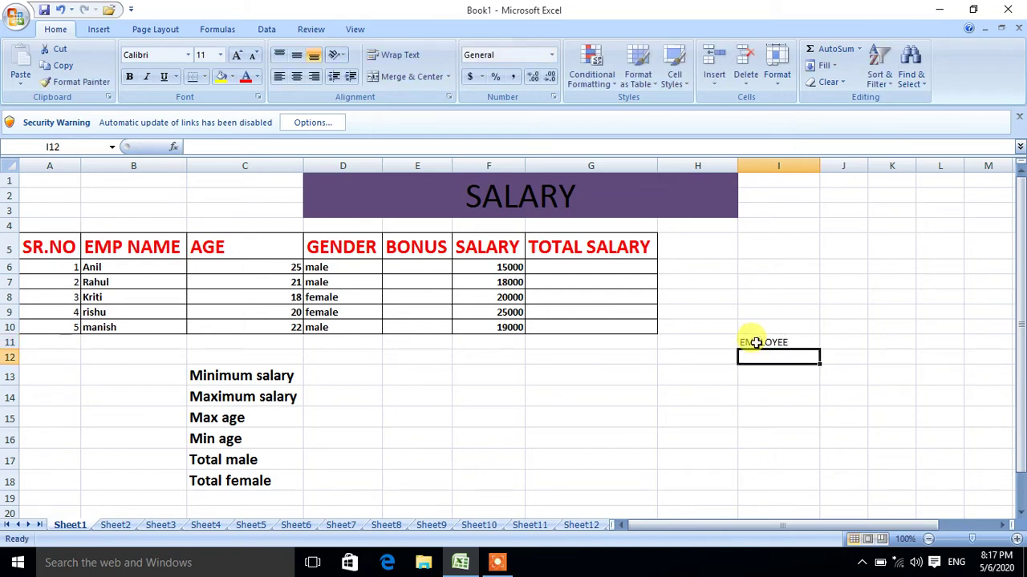
type("EMPLOYER")
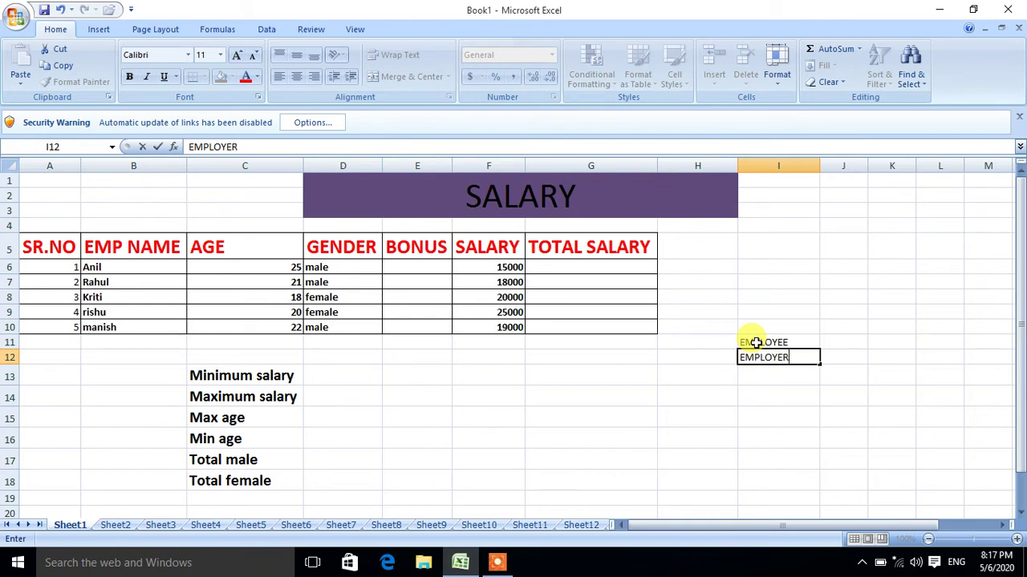
key("Return")
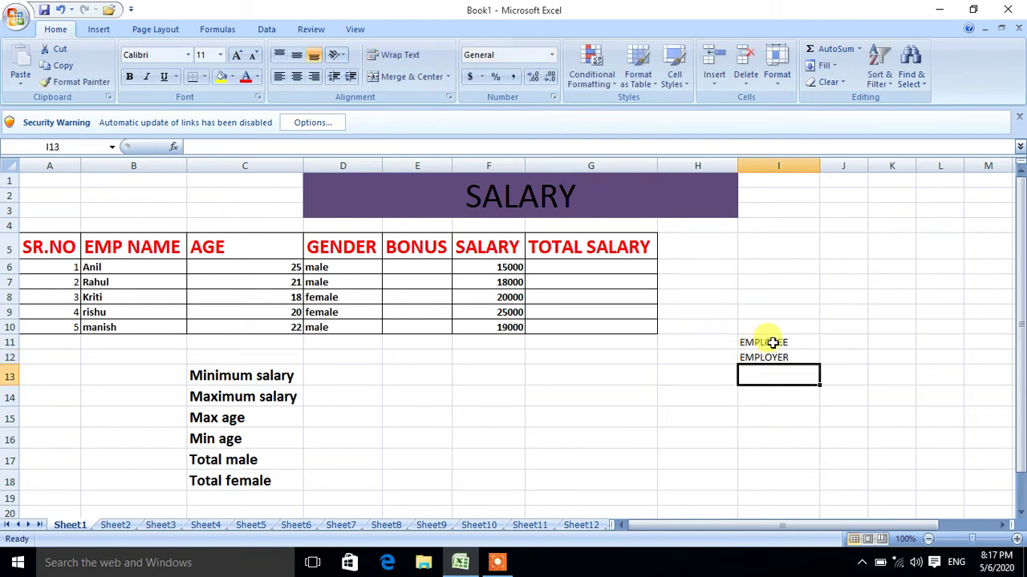
Enter the meanings beside the two terms: BOSS in J12 and WORKERS in J11.
left_click(839, 338)
left_click(839, 357)
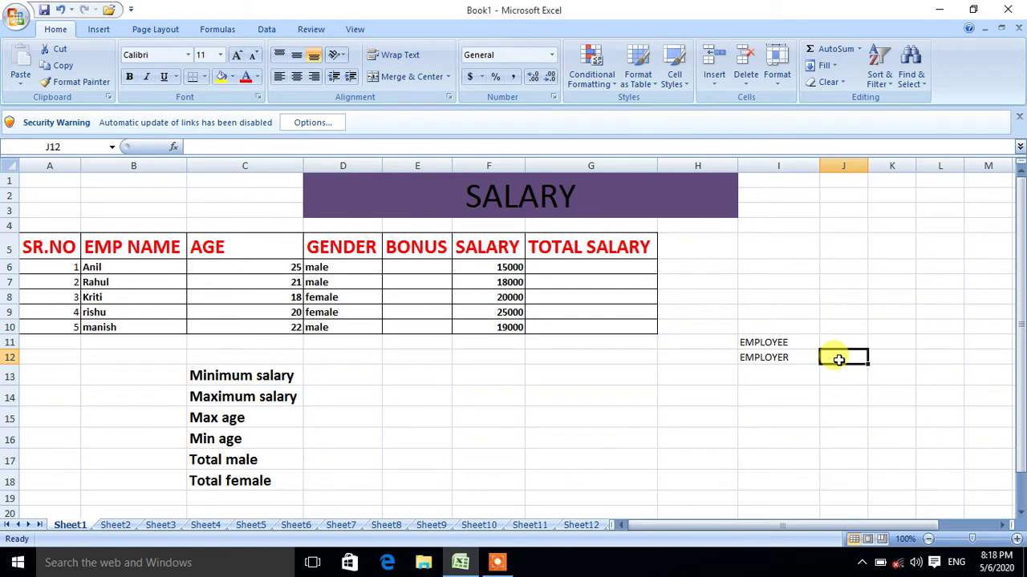
type("BOSS")
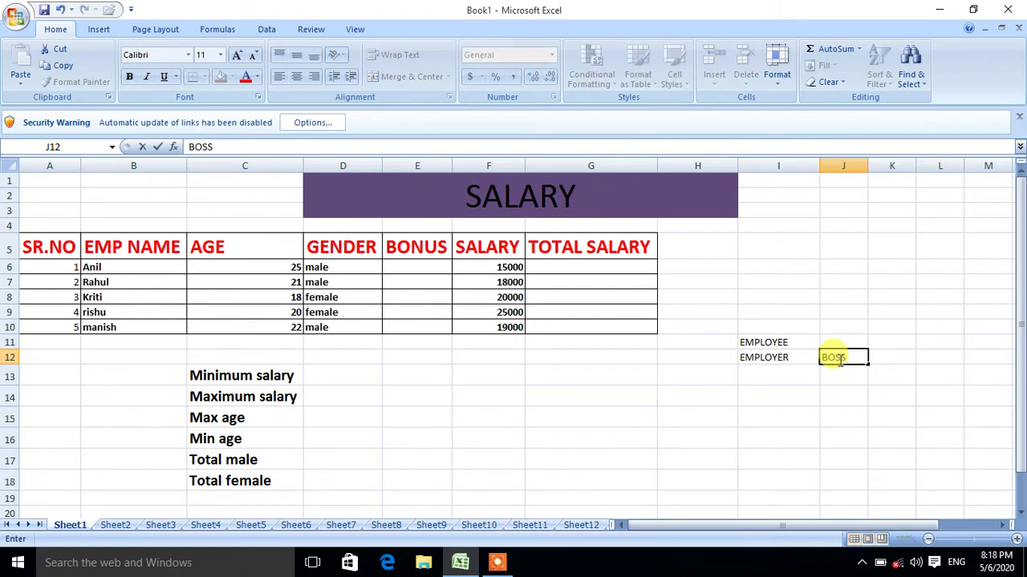
key("Up")
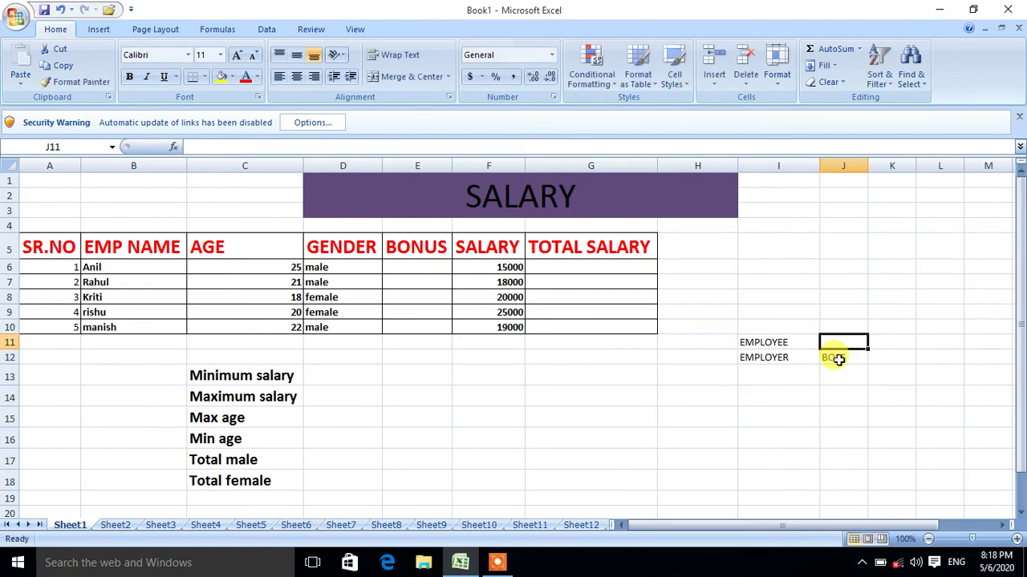
type("W")
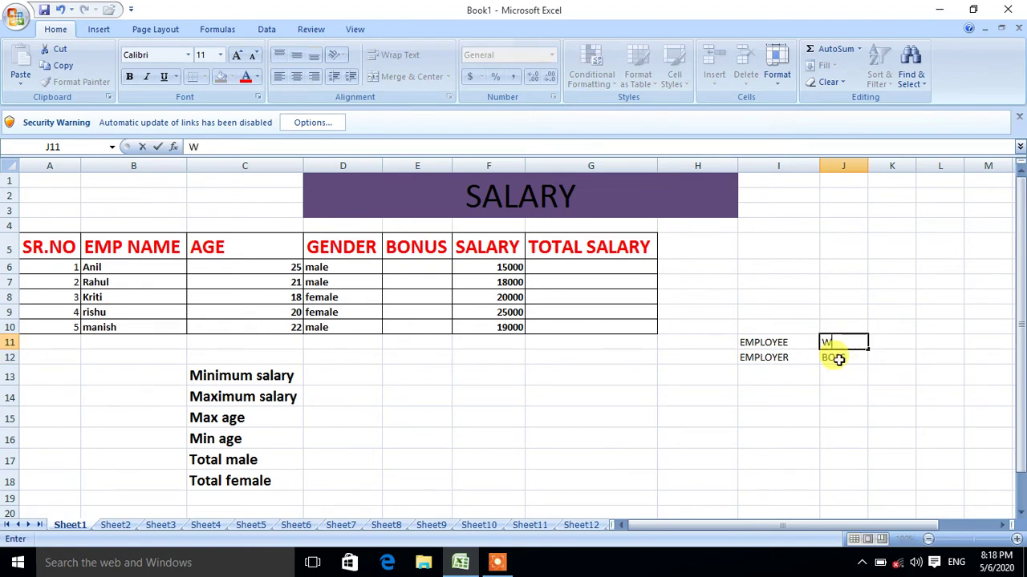
type("ORKERS")
key("Return")
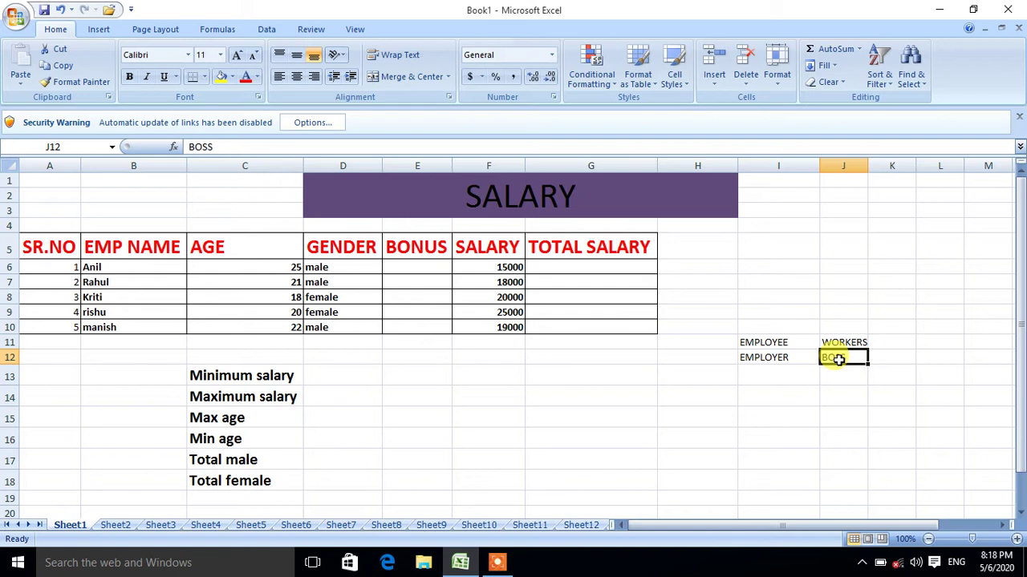
Clear the explanatory terms and their meanings from the range I8:J14.
left_click_drag(747, 291, 867, 390)
key("Delete")
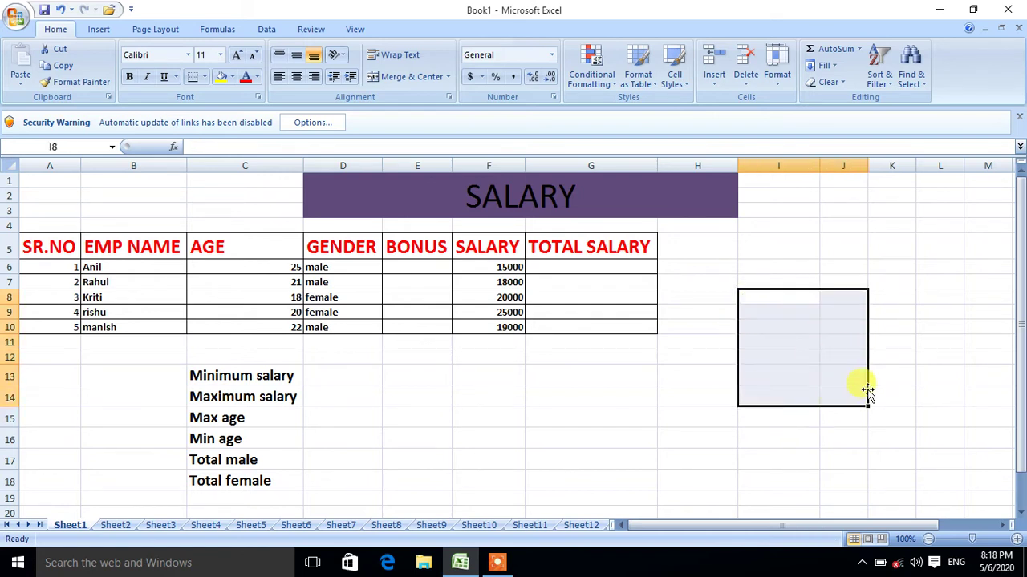
left_click(711, 411)
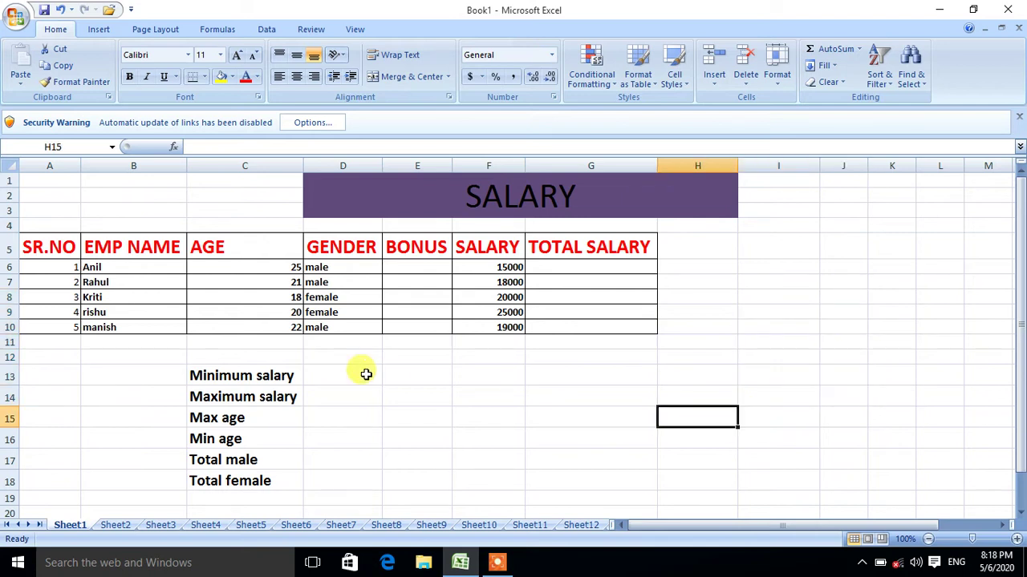
Review the serial number, employee name, age, gender and salary entries in rows 6 to 10 of the salary table.
left_click(59, 271)
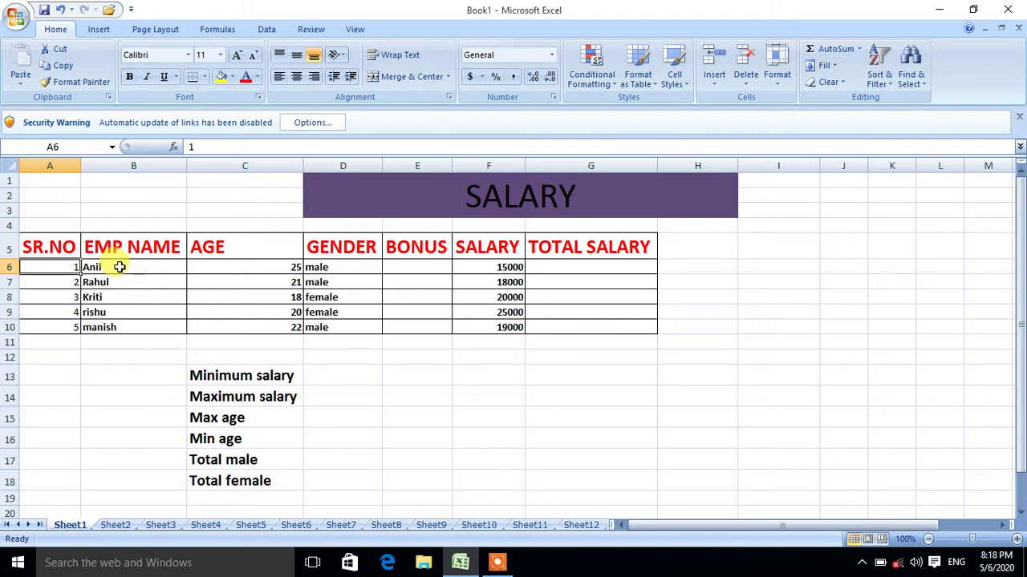
left_click(479, 379)
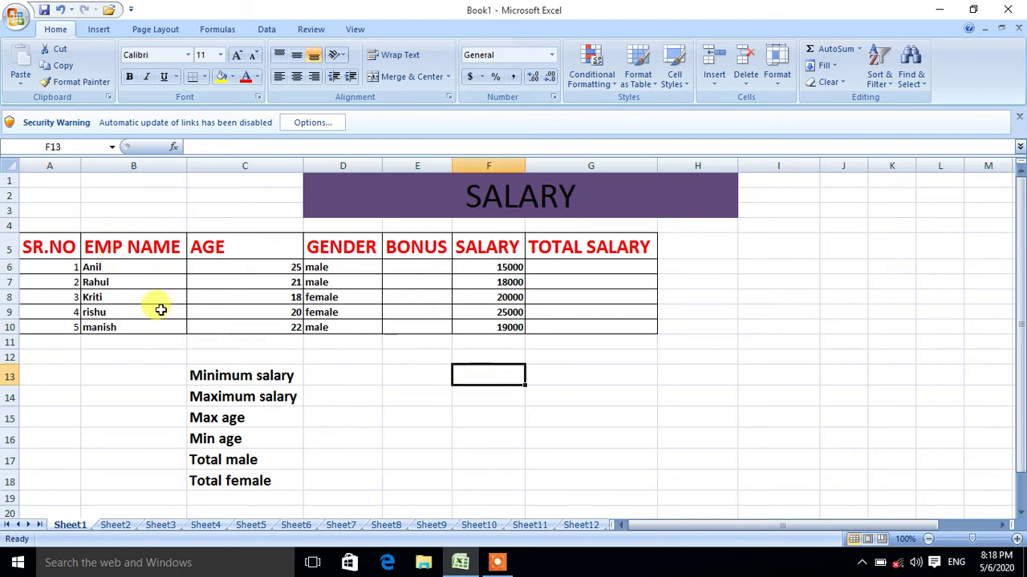
left_click(39, 268)
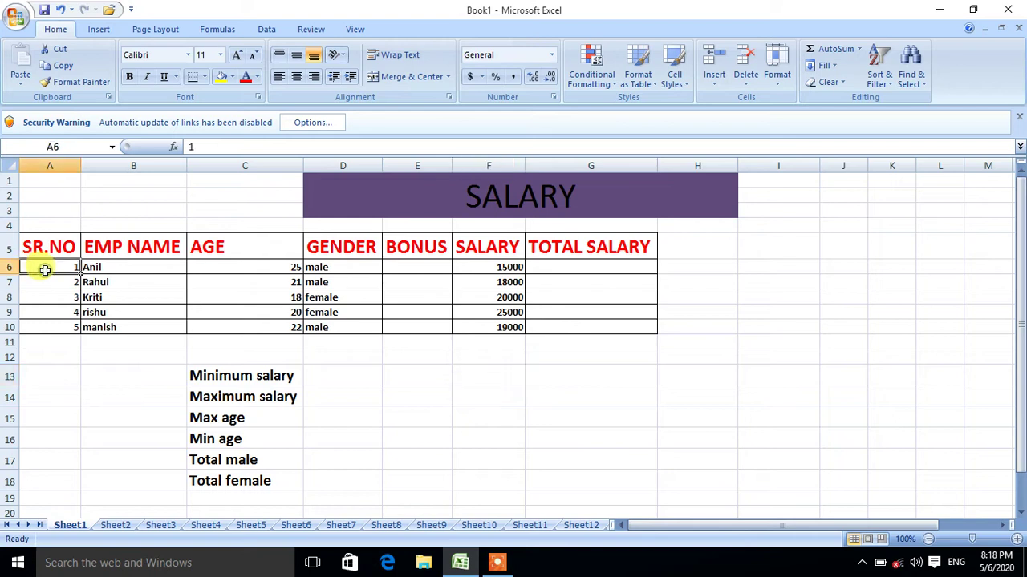
left_click(112, 266)
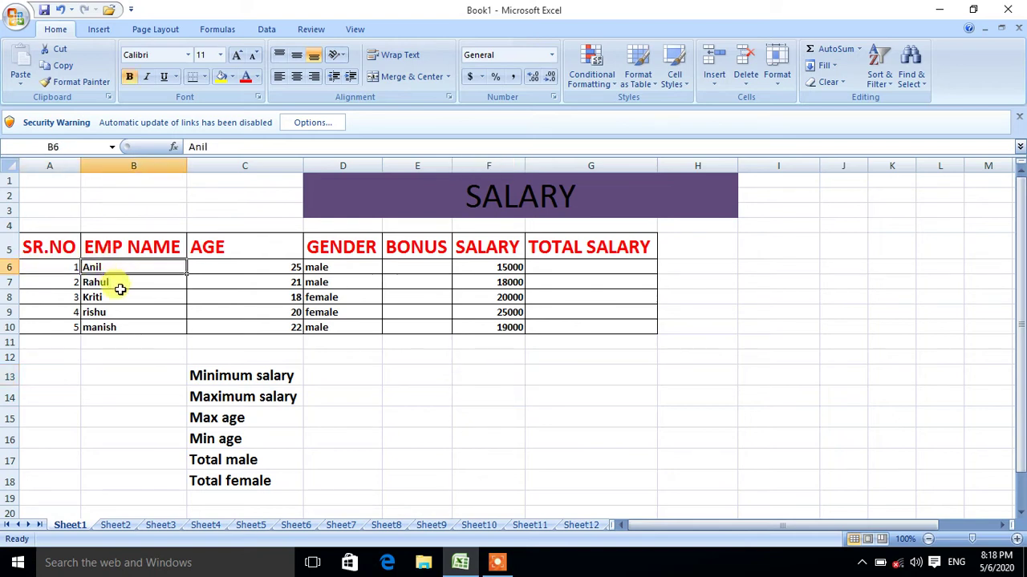
left_click(245, 266)
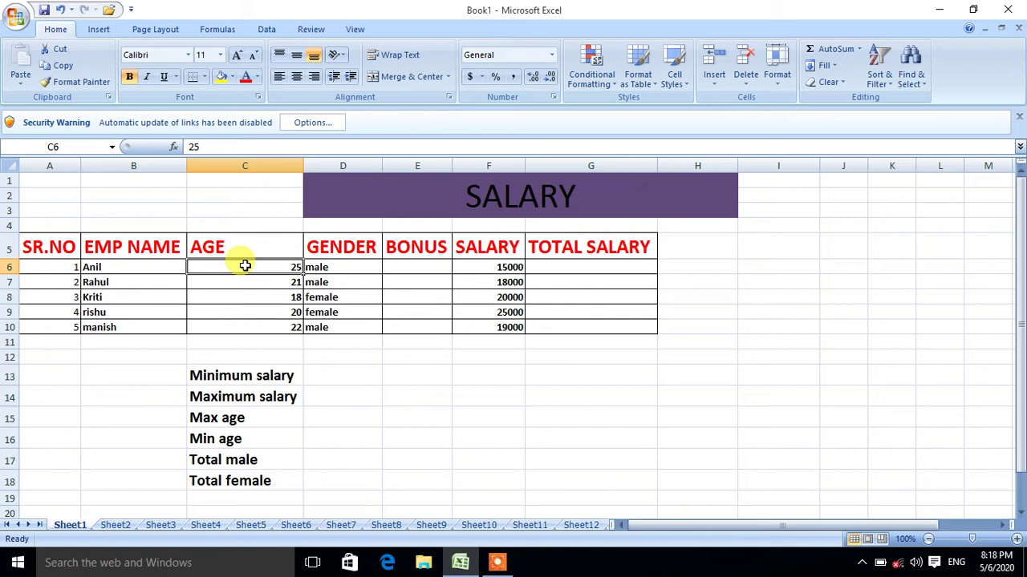
left_click(319, 248)
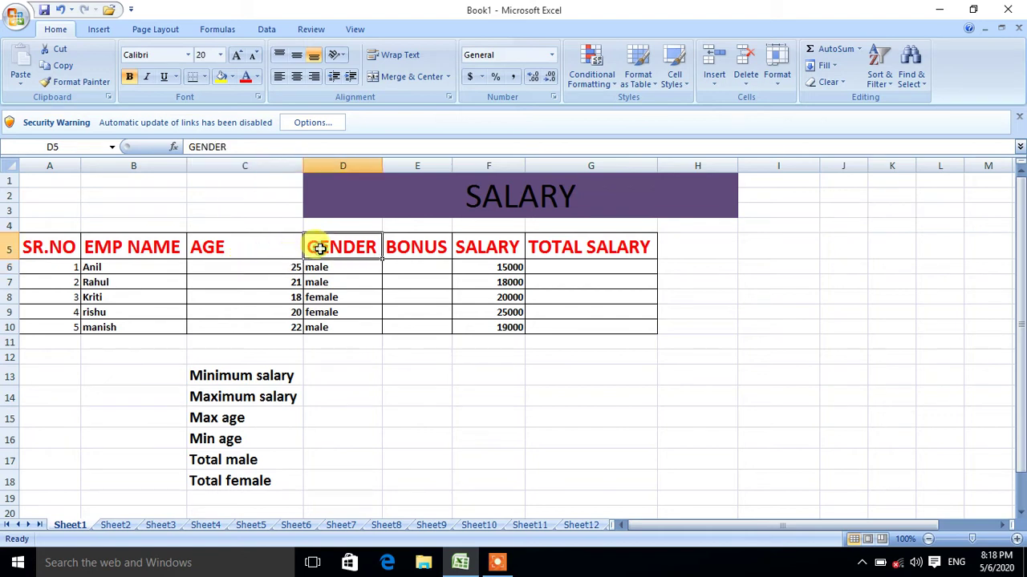
left_click(112, 269)
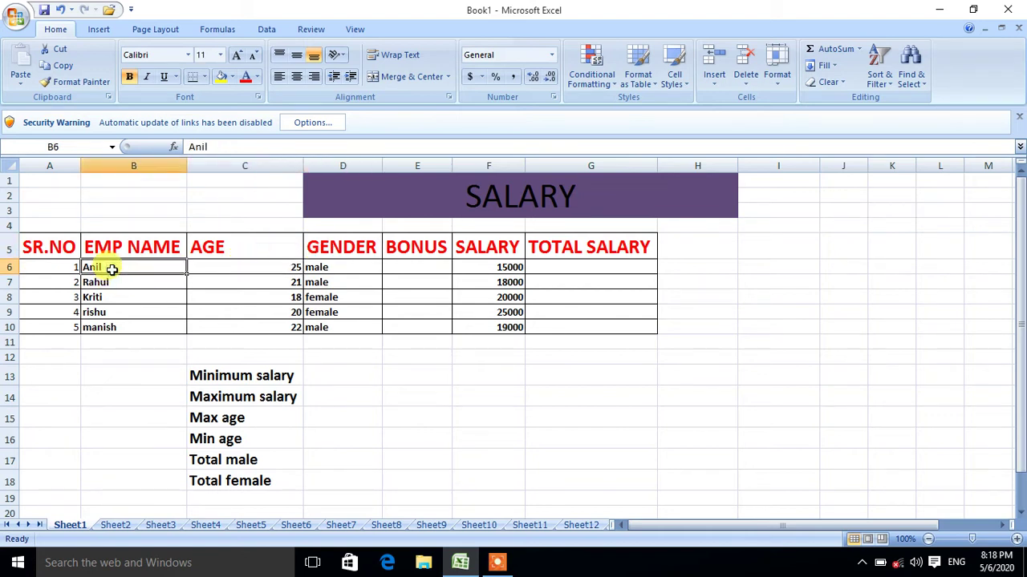
left_click(321, 271)
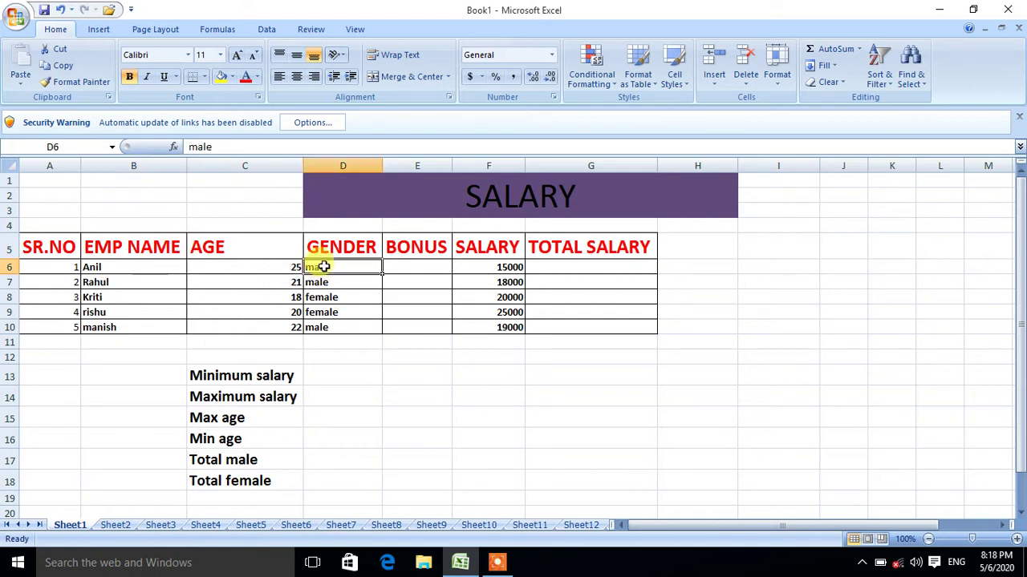
left_click(135, 287)
left_click(322, 282)
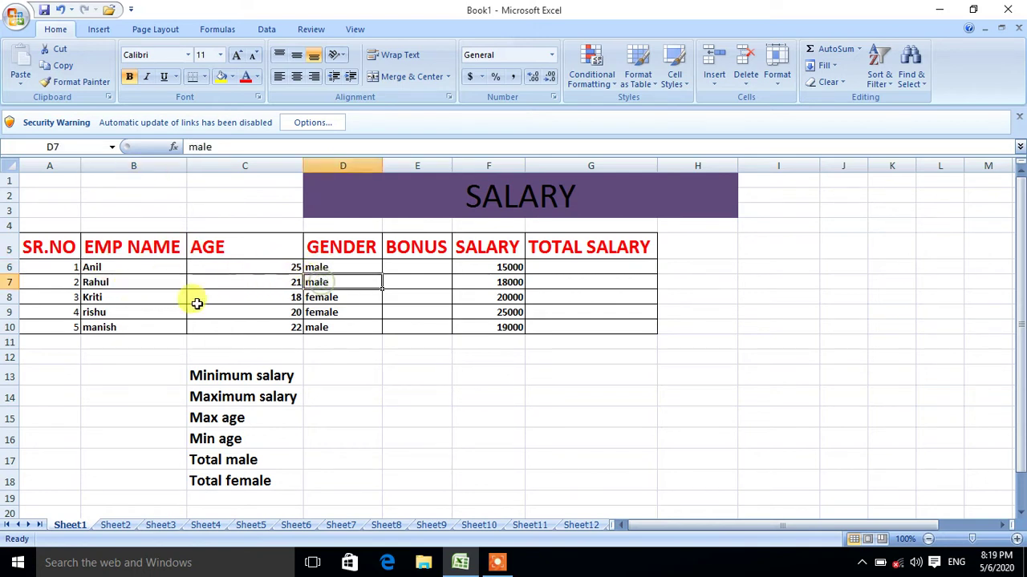
left_click(345, 297)
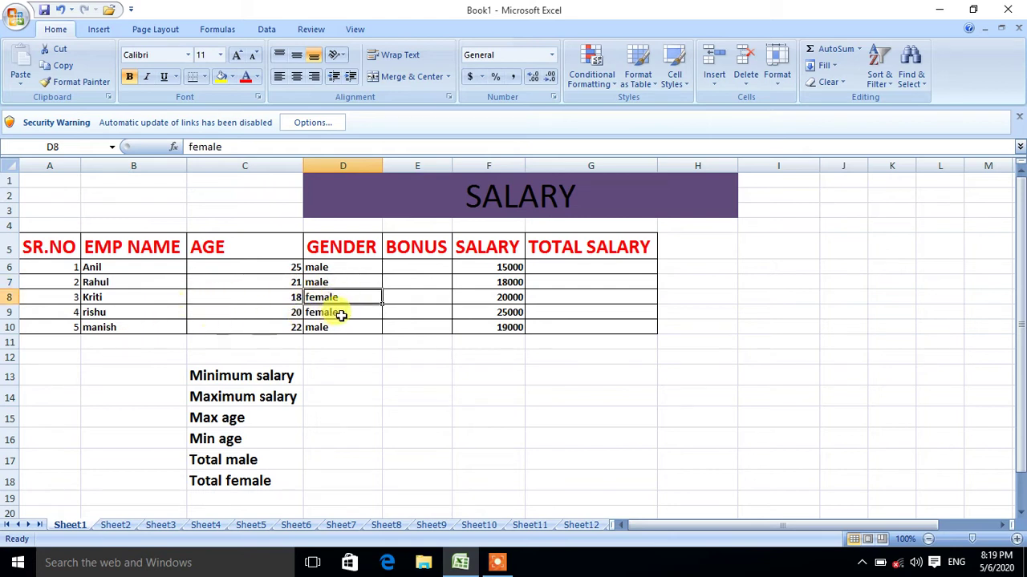
left_click(346, 314)
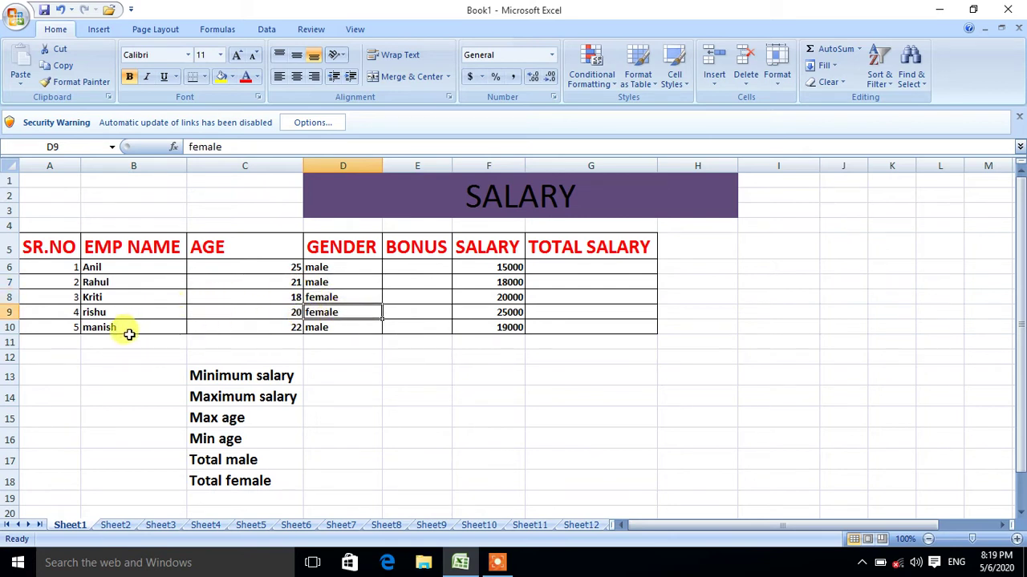
left_click(355, 325)
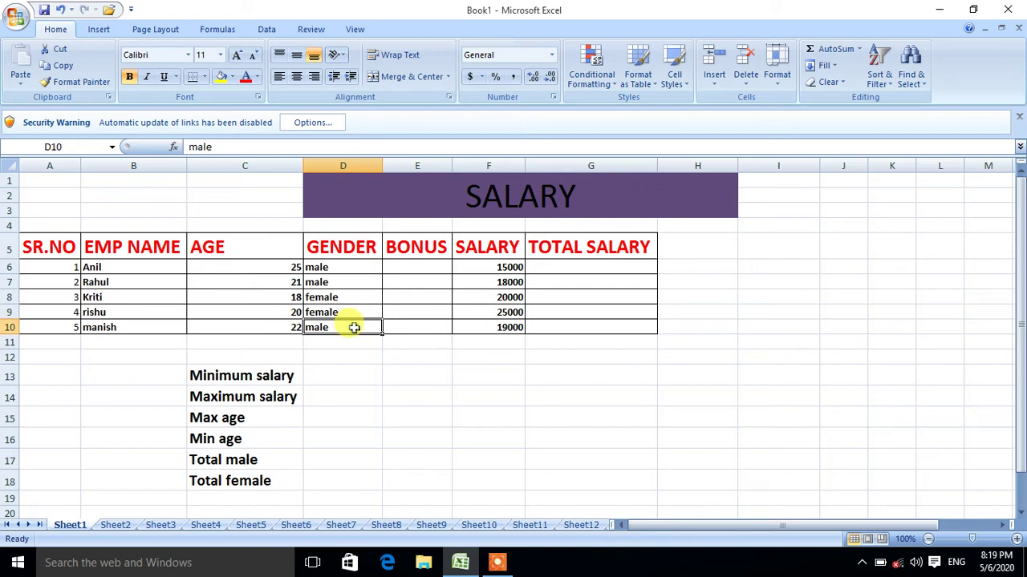
left_click(506, 390)
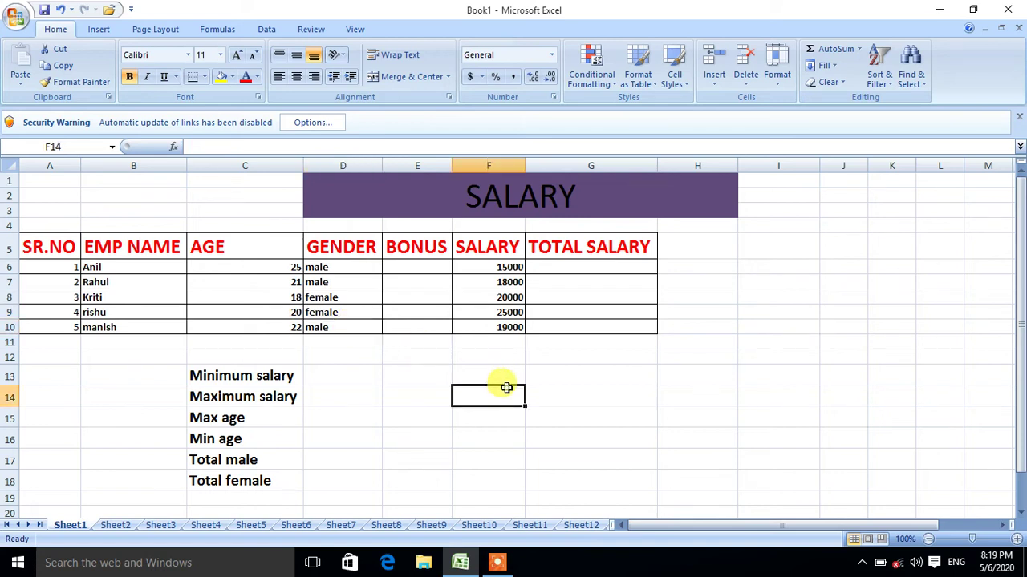
left_click(473, 270)
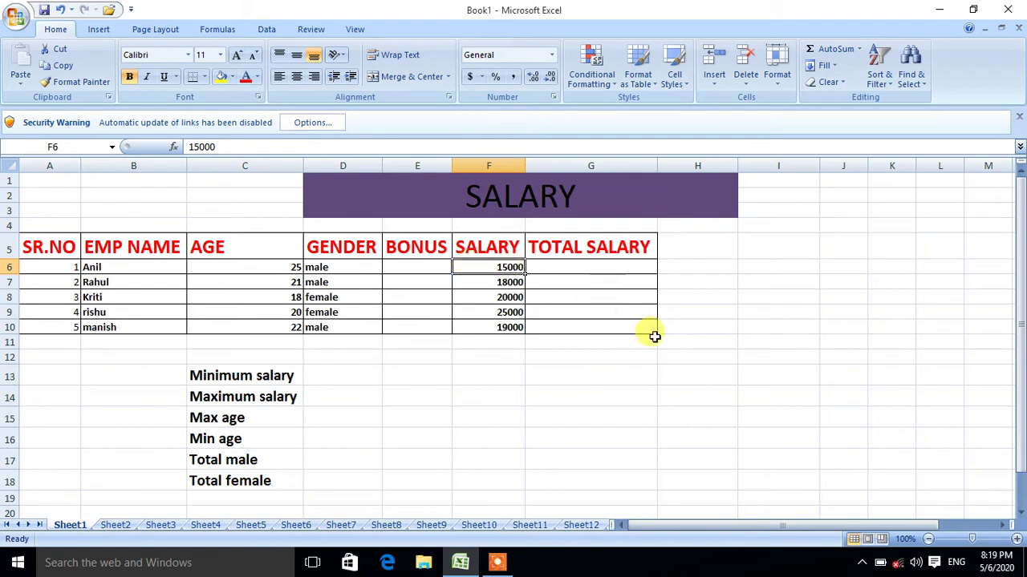
left_click(618, 392)
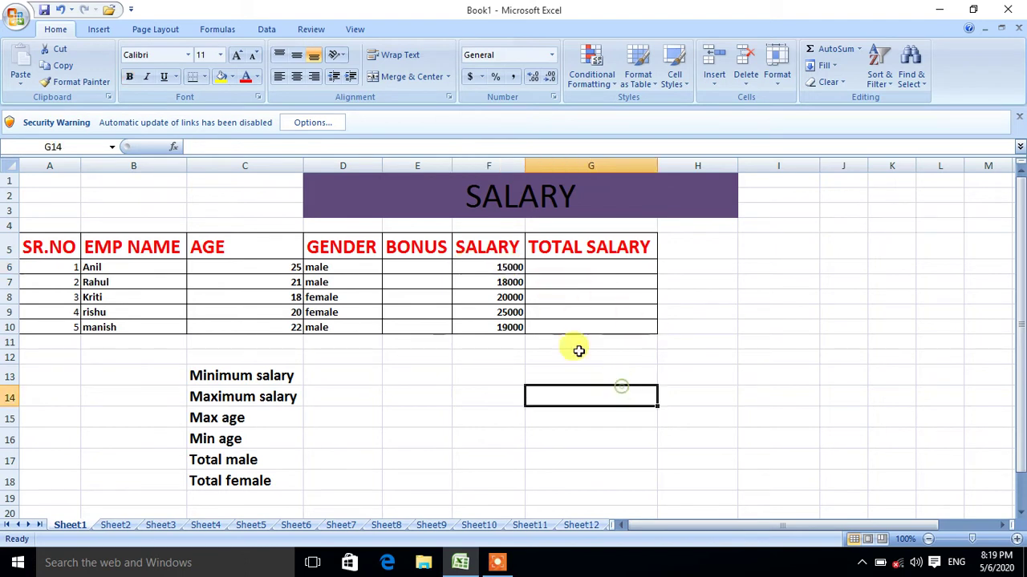
left_click_drag(510, 268, 504, 328)
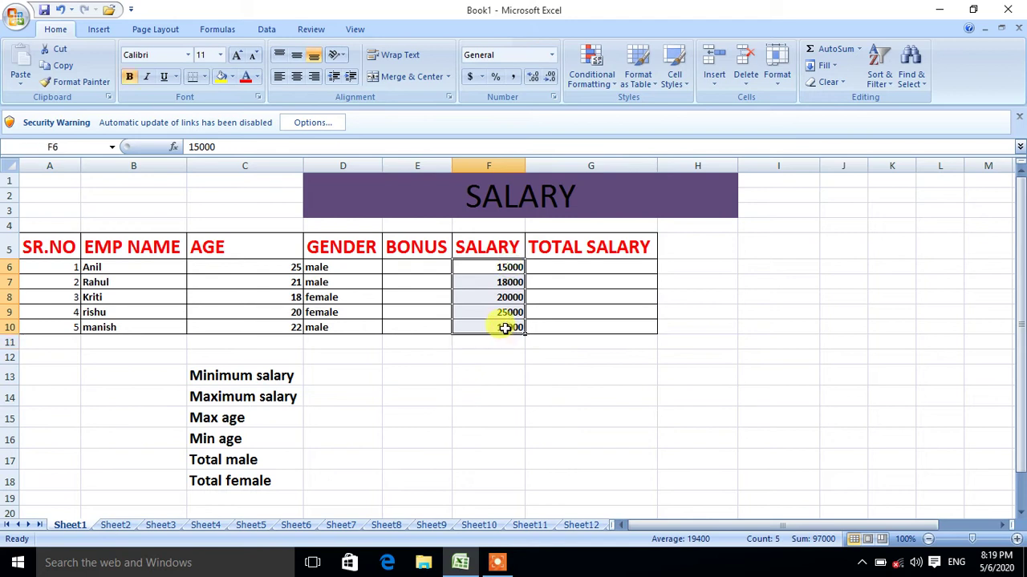
left_click(529, 400)
left_click(762, 281)
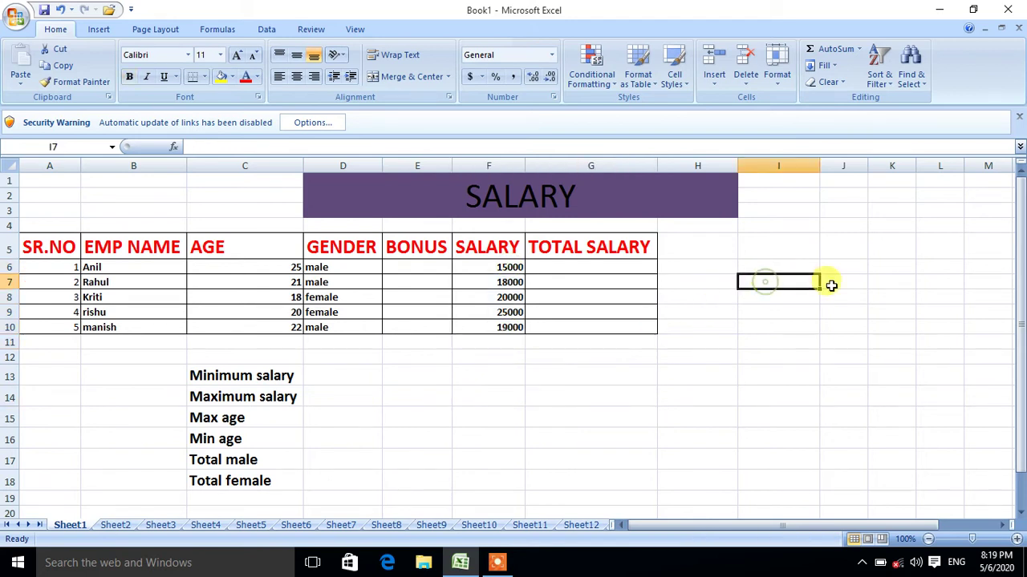
Review the gender, bonus, salary and total salary columns for the first employees in the salary table.
left_click(792, 342)
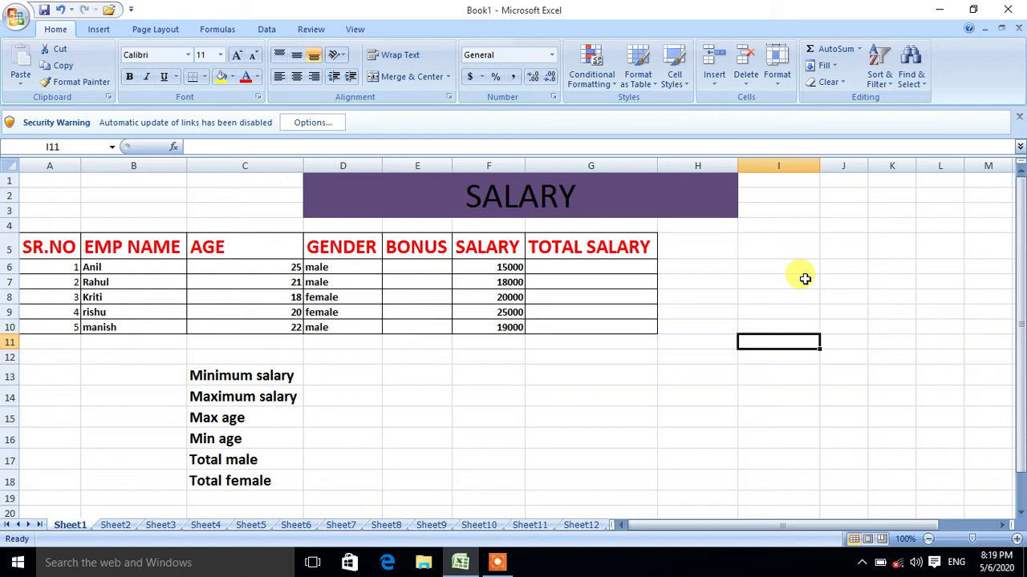
left_click(722, 391)
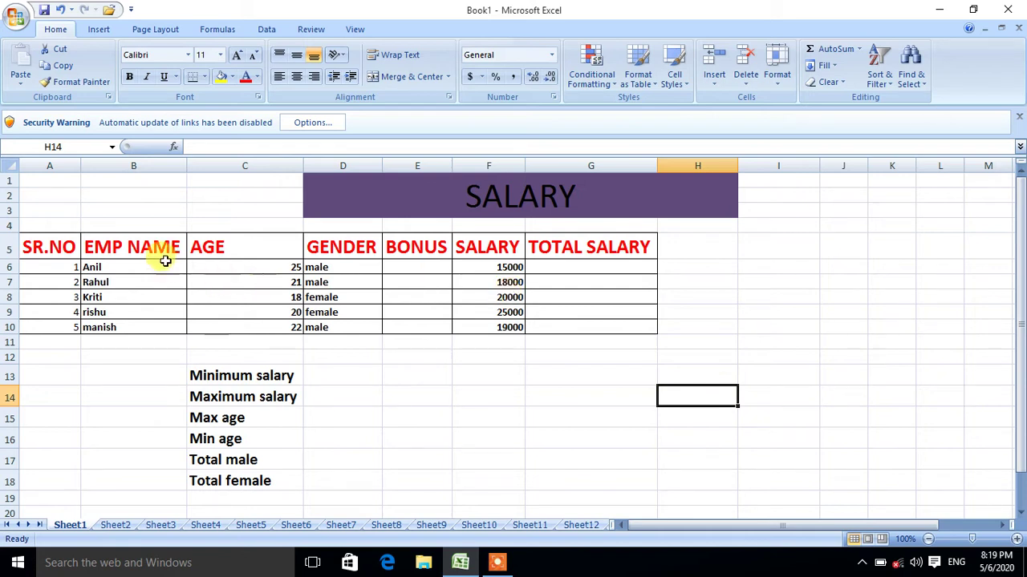
left_click(340, 266)
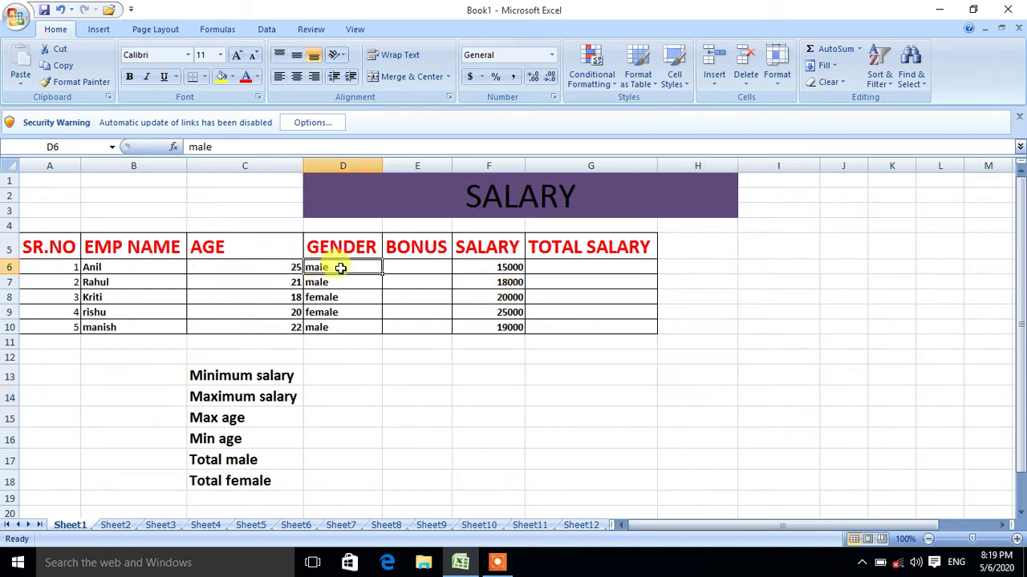
left_click(502, 267)
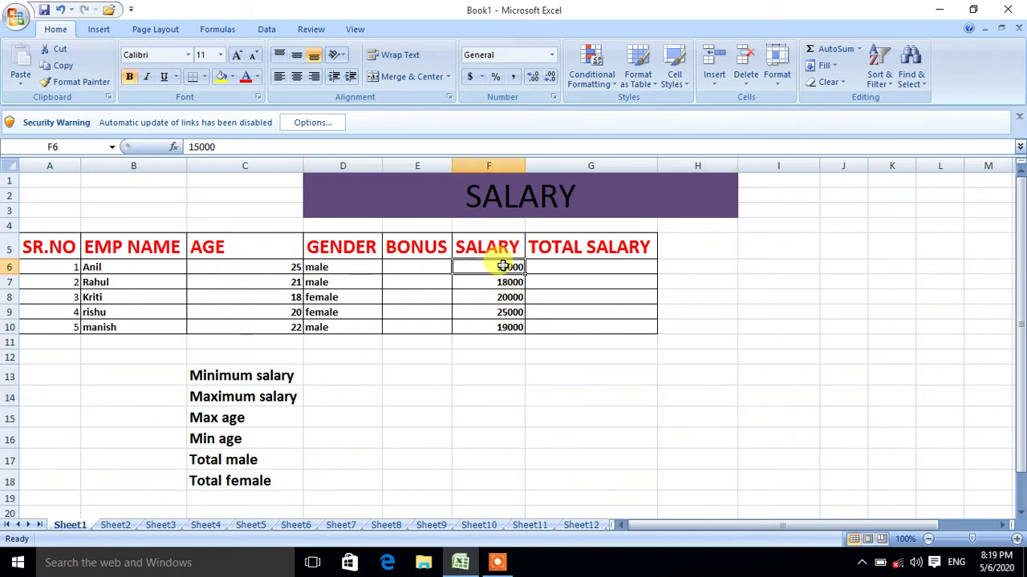
left_click(503, 283)
left_click(503, 310)
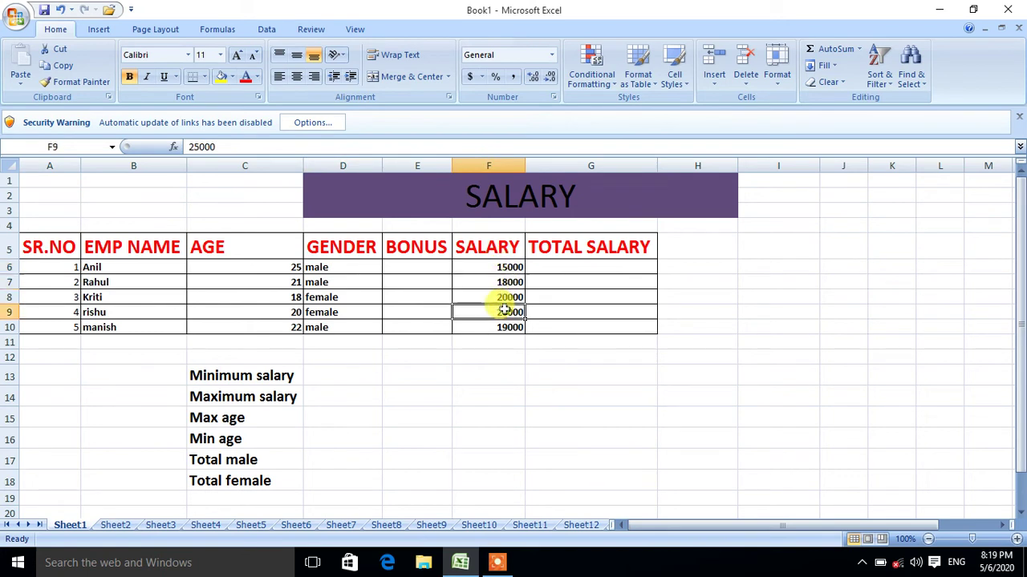
left_click(401, 266)
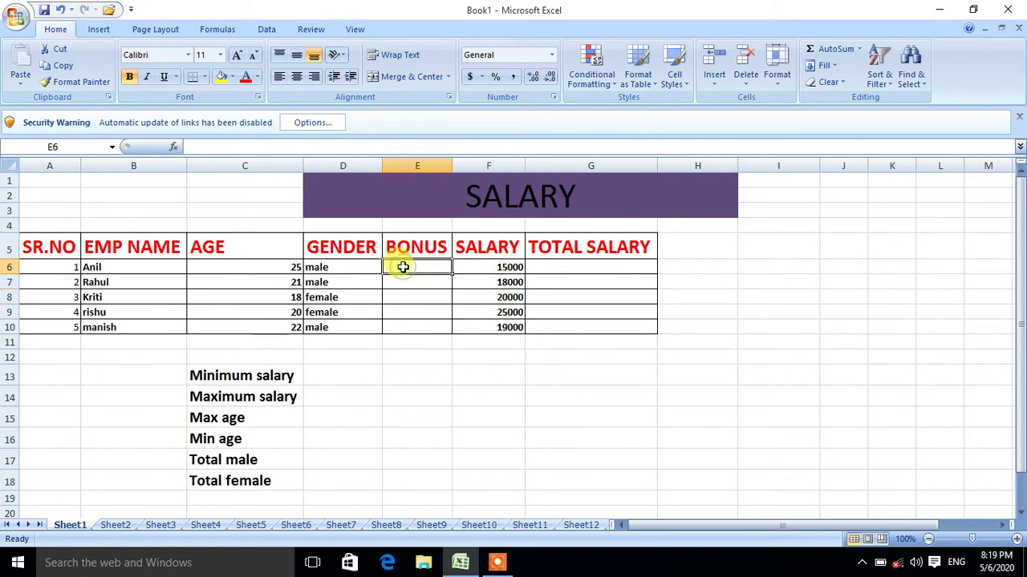
left_click(476, 278)
left_click(71, 276)
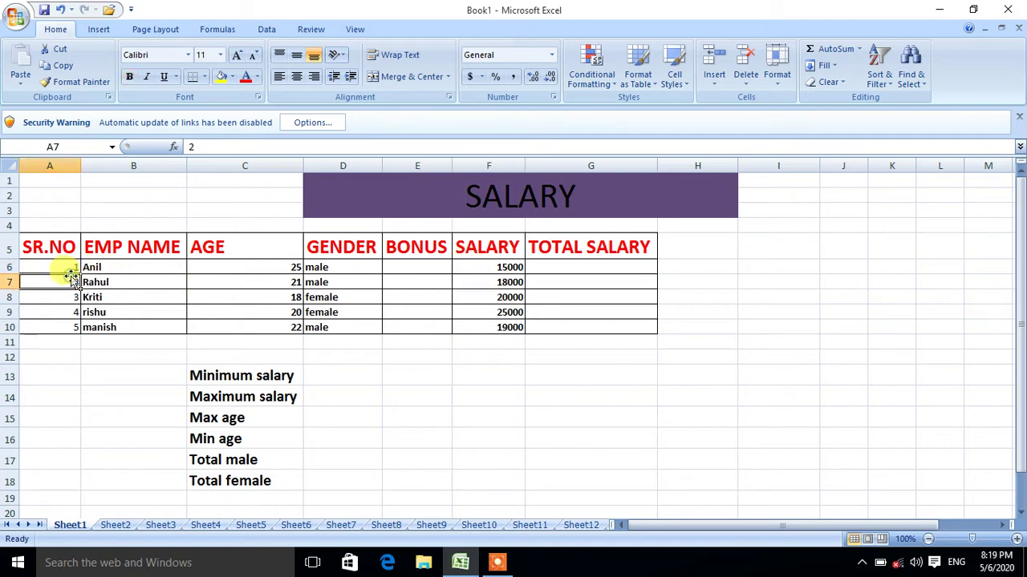
left_click(124, 279)
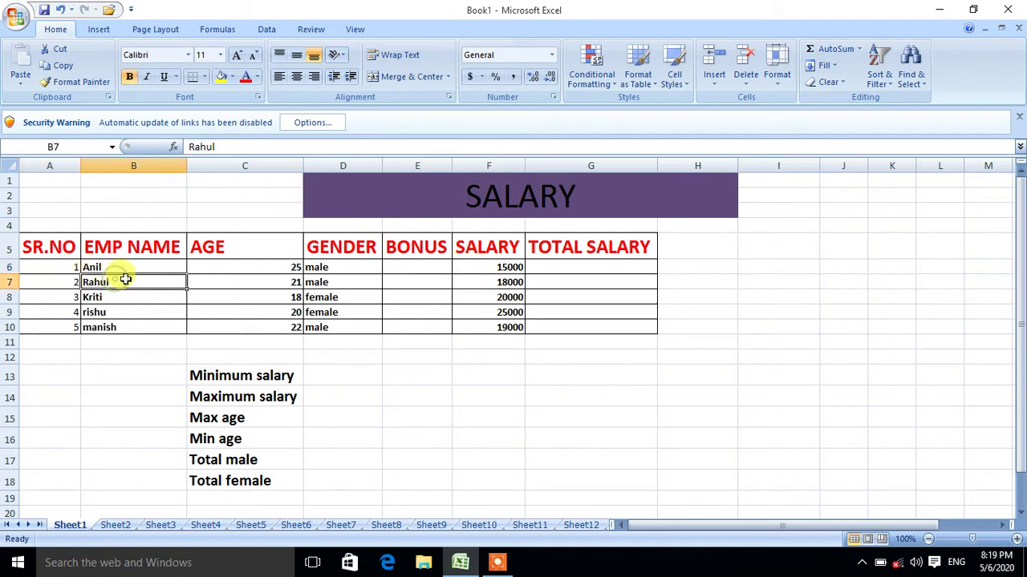
left_click(231, 269)
left_click(349, 282)
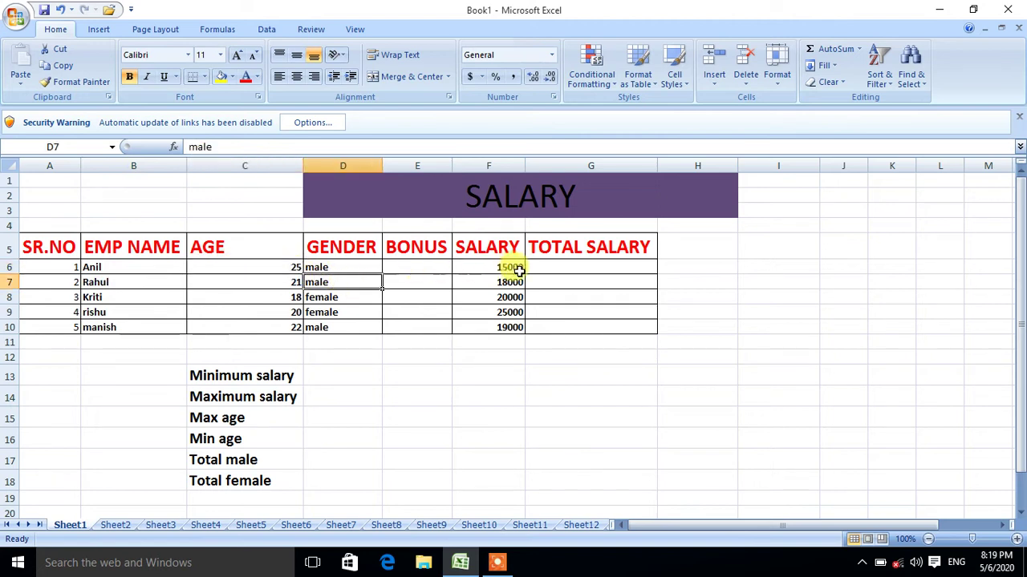
left_click(518, 269)
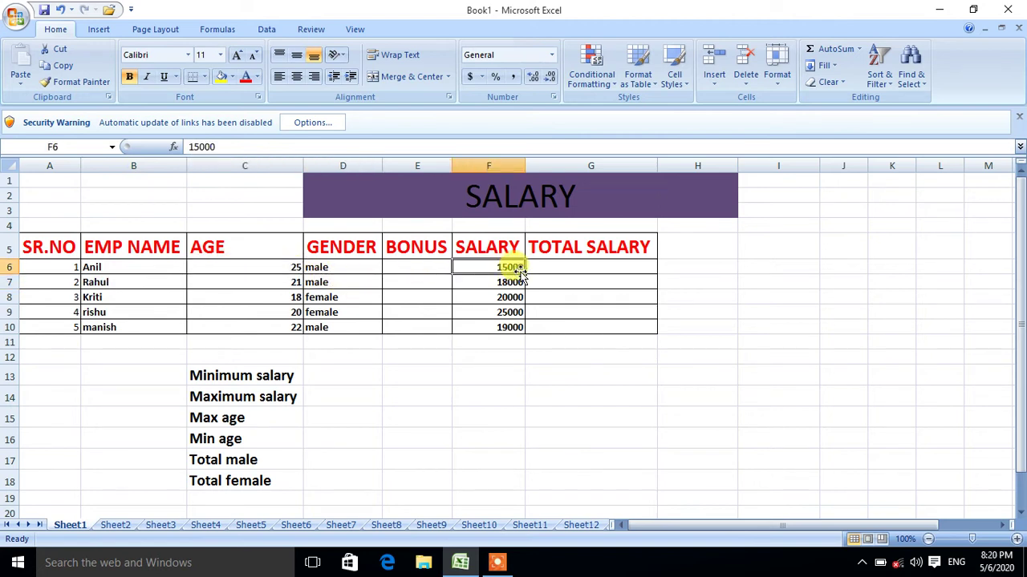
left_click(424, 283)
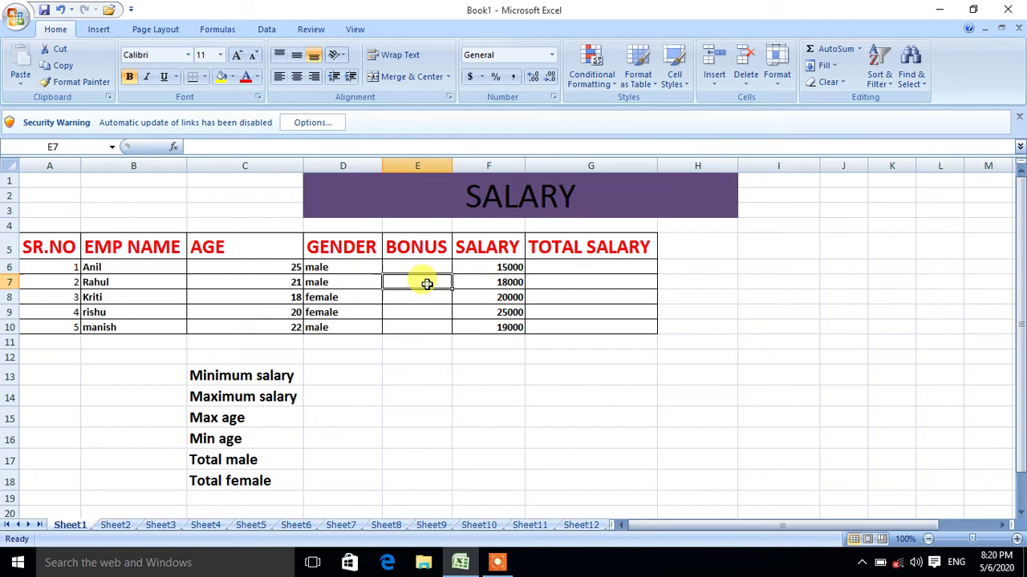
left_click(586, 282)
left_click(570, 418)
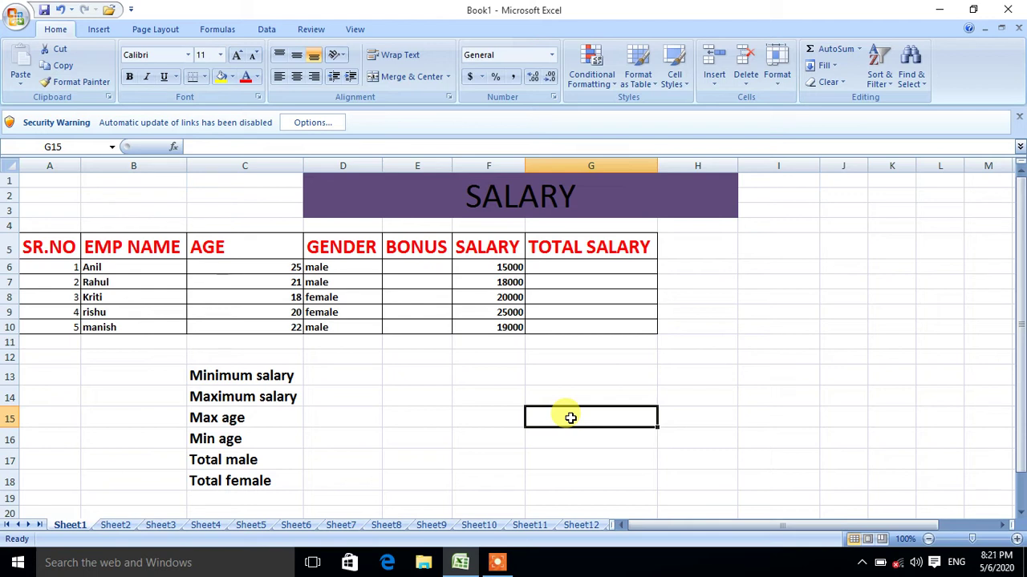
Enter the male bonus reference below the salary table, with MALE in H12 and 10000 in I12.
left_click(731, 353)
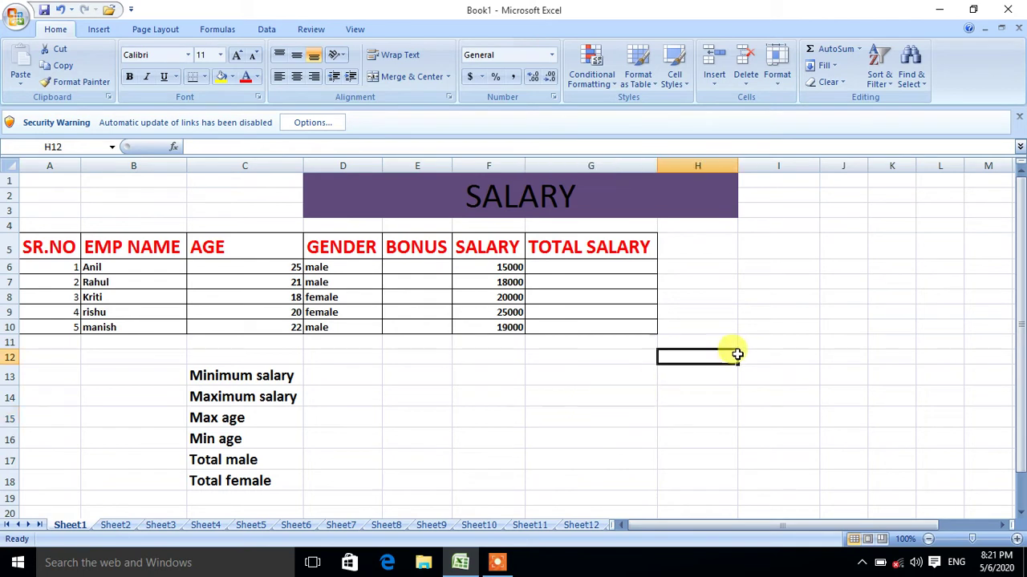
type("MALE")
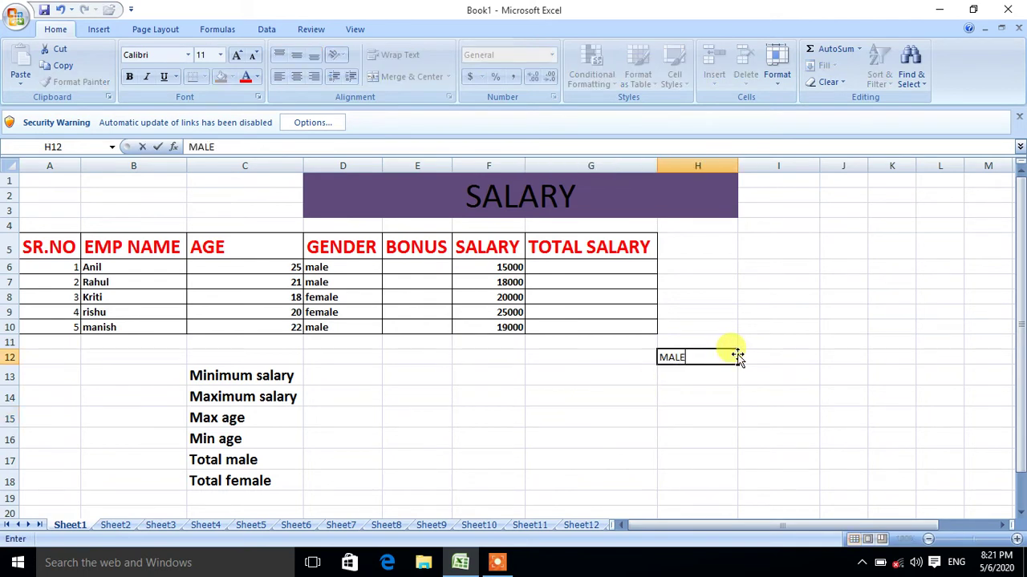
key("Tab")
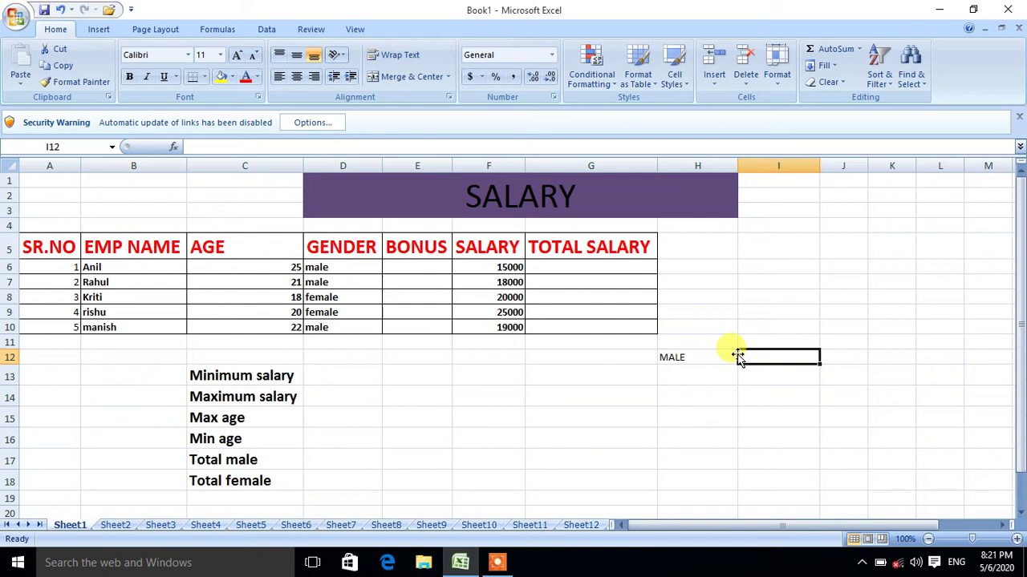
type("10000")
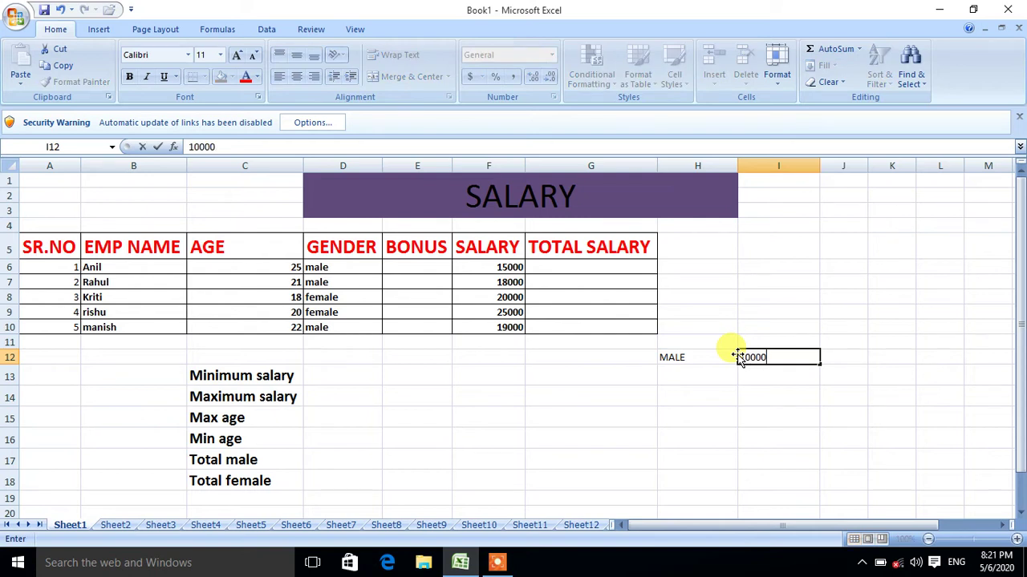
key("Return")
Enter the female bonus reference in the next row, with FEMALE in H13 and 12000 in I13.
type("FE")
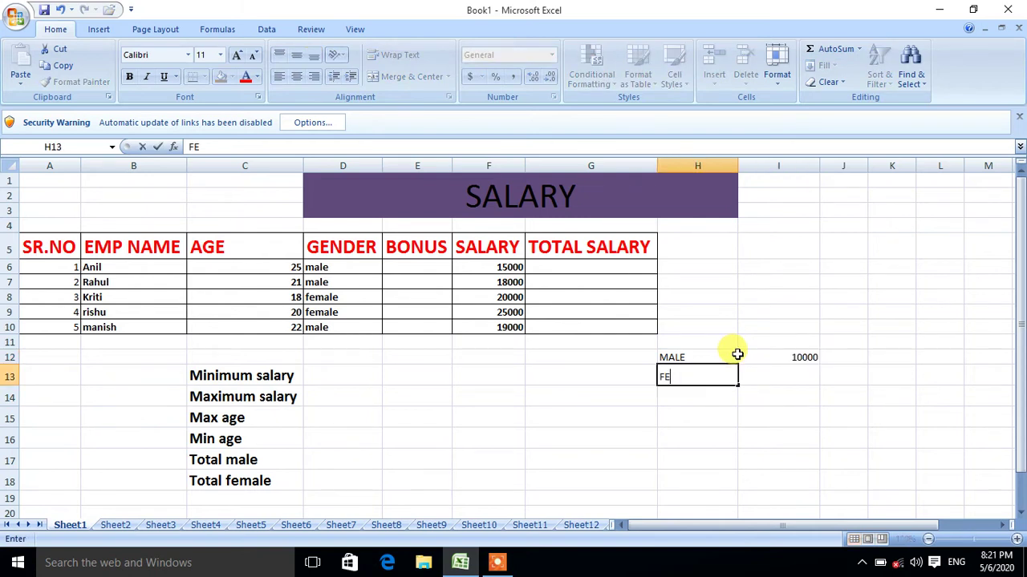
type("MALE")
key("Tab")
type("1")
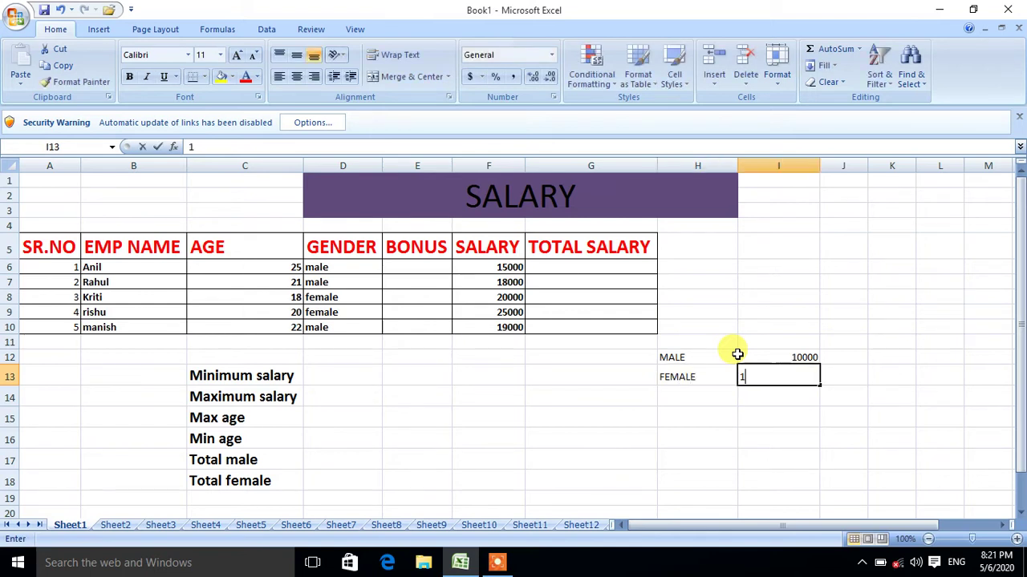
type("2000")
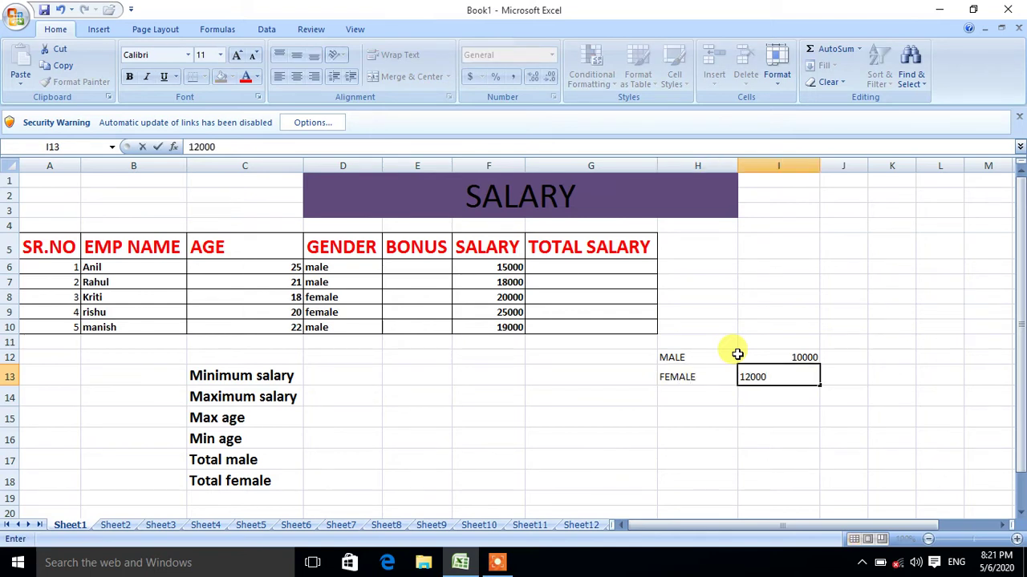
key("Return")
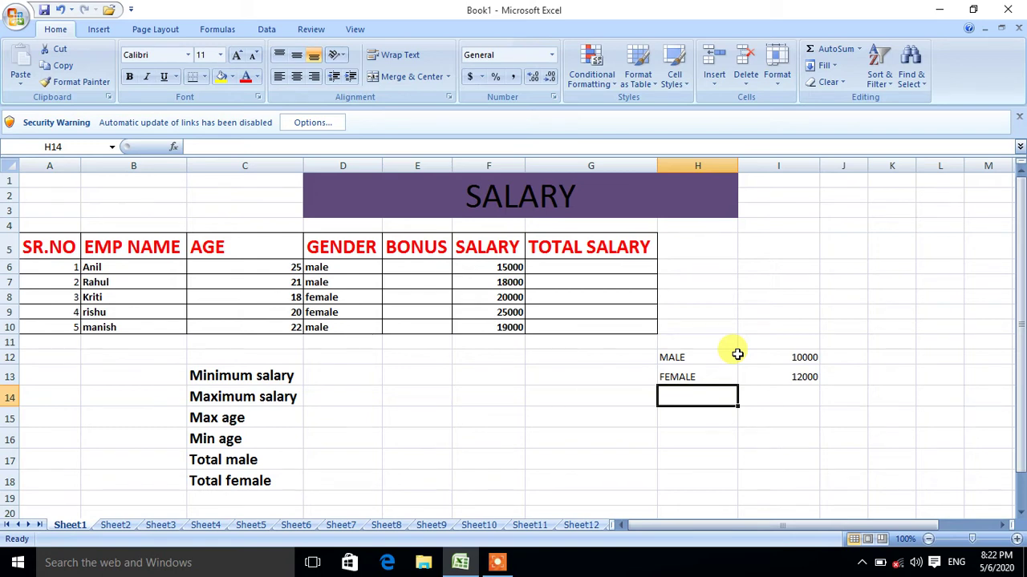
Note the two function names beside the salary table: IF in cell I5 and COUNTIF in cell I6.
left_click(796, 247)
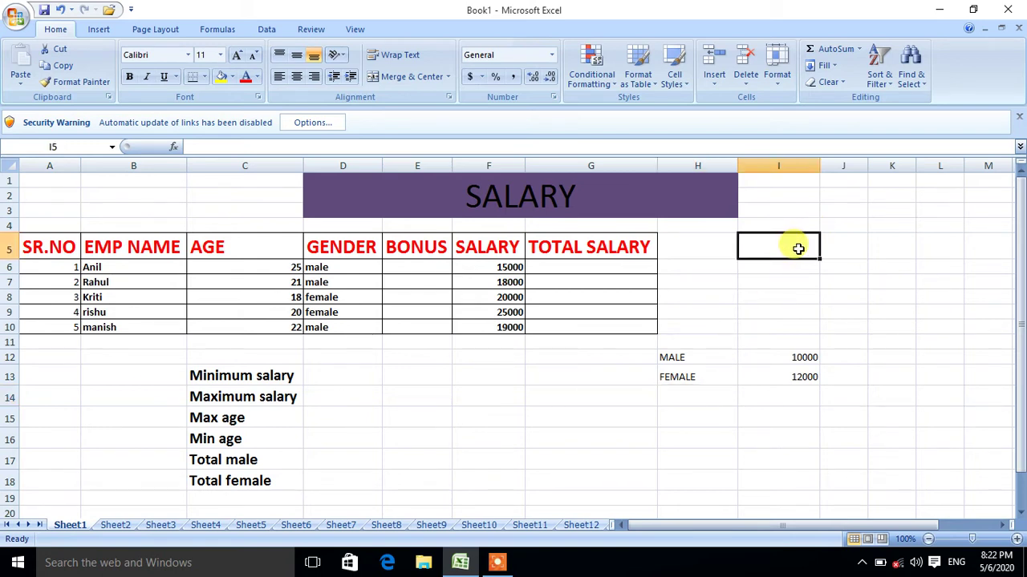
type("IF")
key("Return")
type("COUNTIF")
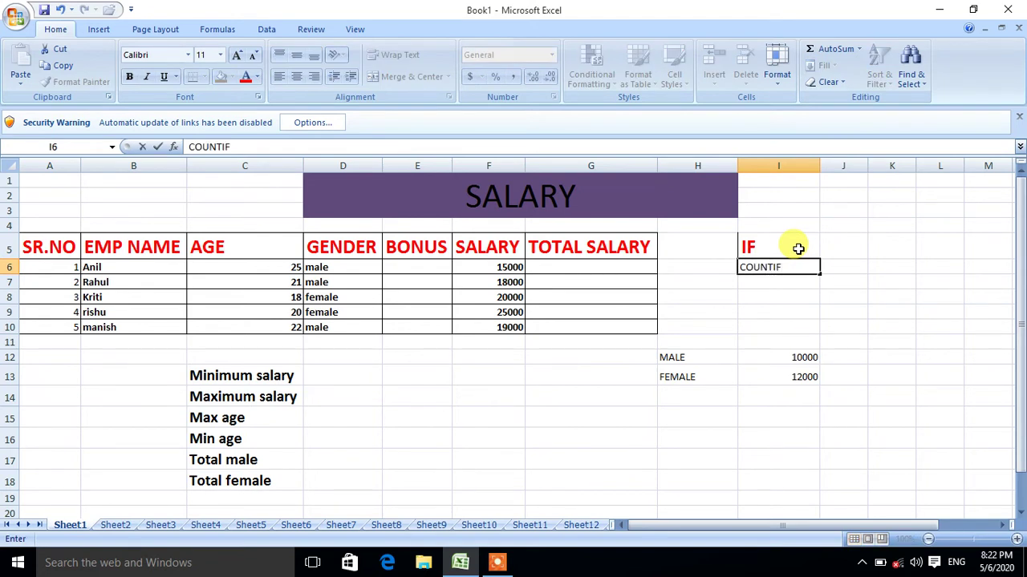
key("Return")
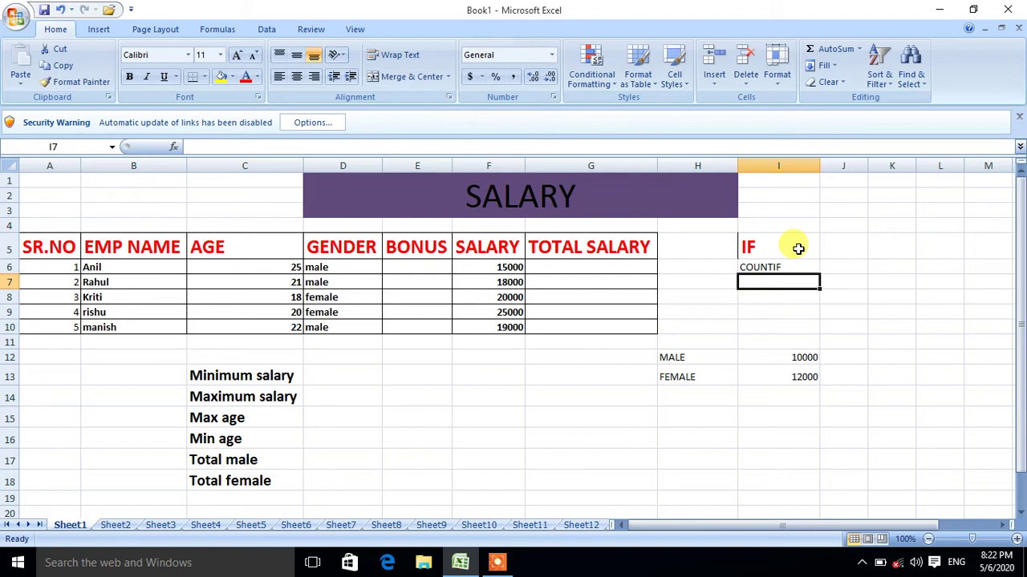
left_click(758, 267)
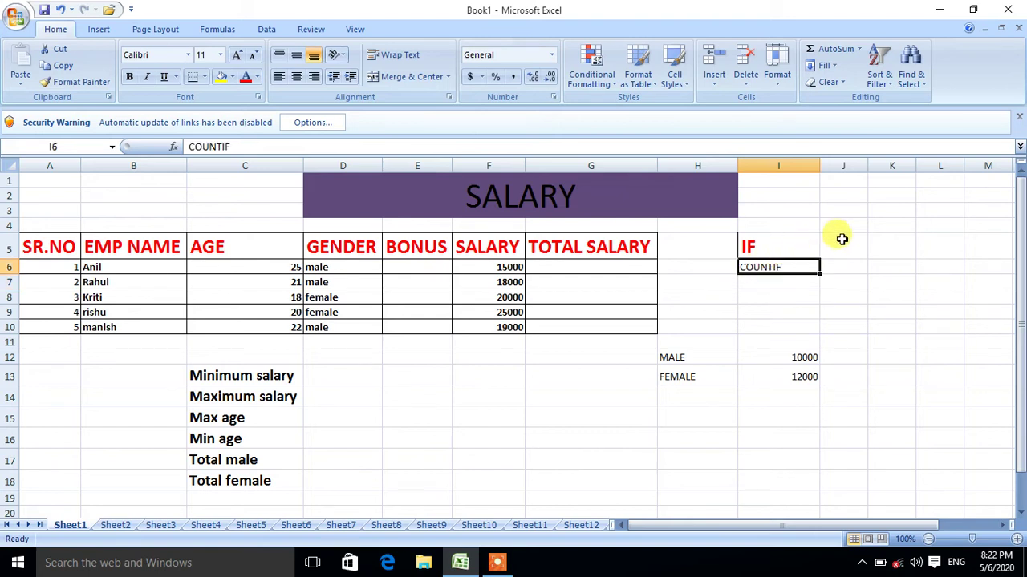
left_click(842, 239)
left_click(843, 267)
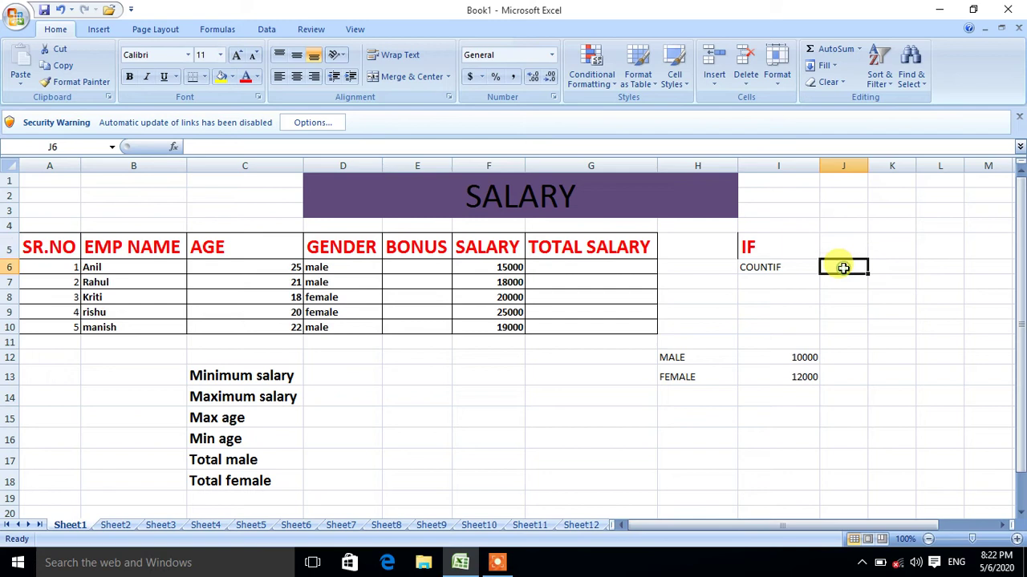
left_click(839, 245)
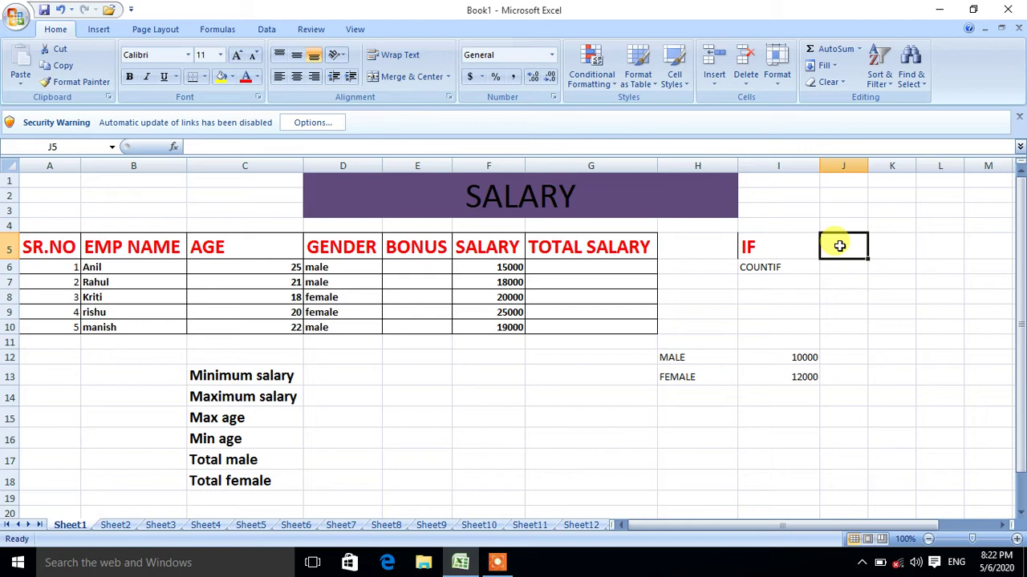
left_click(839, 269)
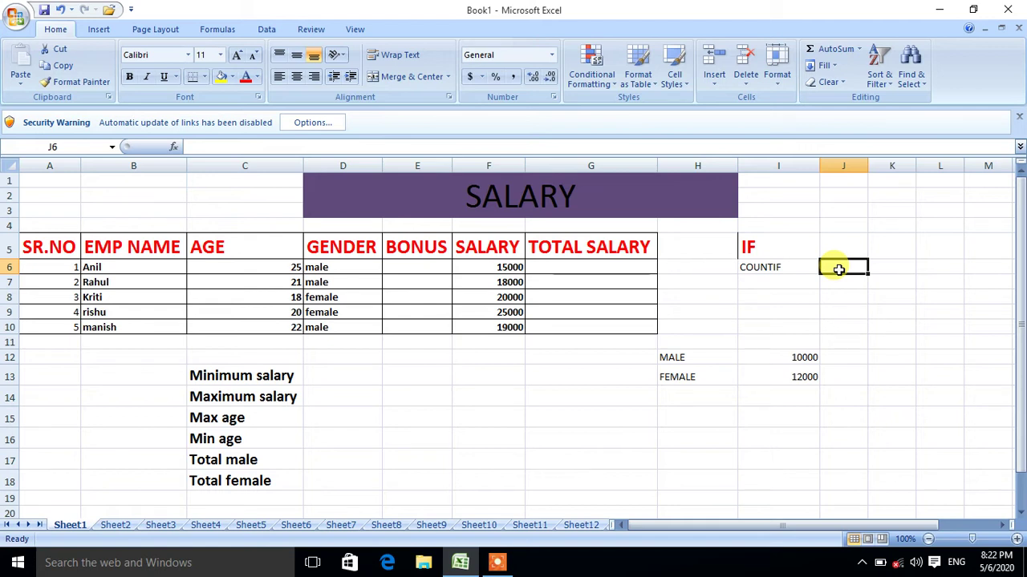
Enter the formula =IF(D6="MALE","10000","12000") in the first employee's bonus cell, E6.
left_click(409, 265)
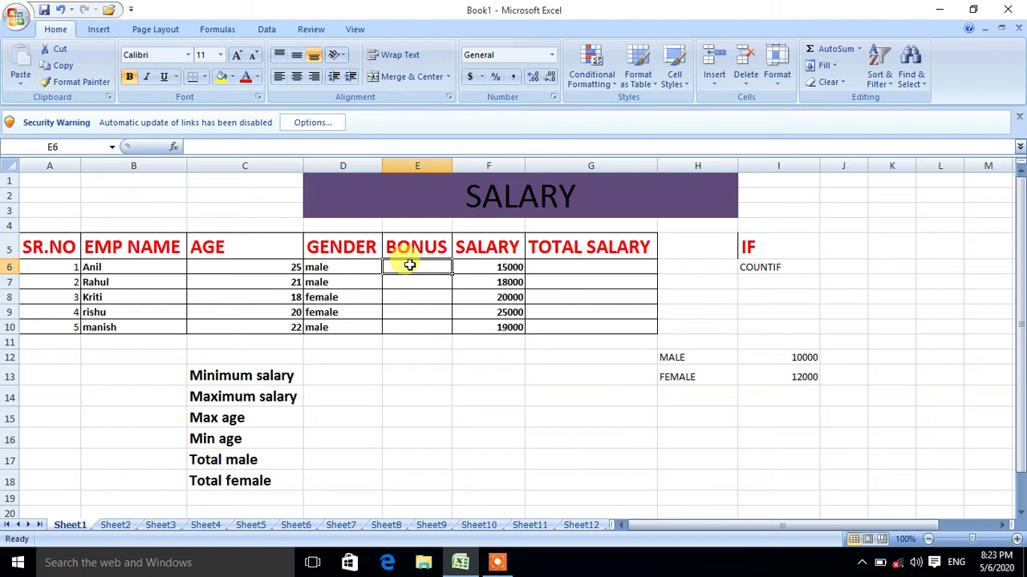
type("=")
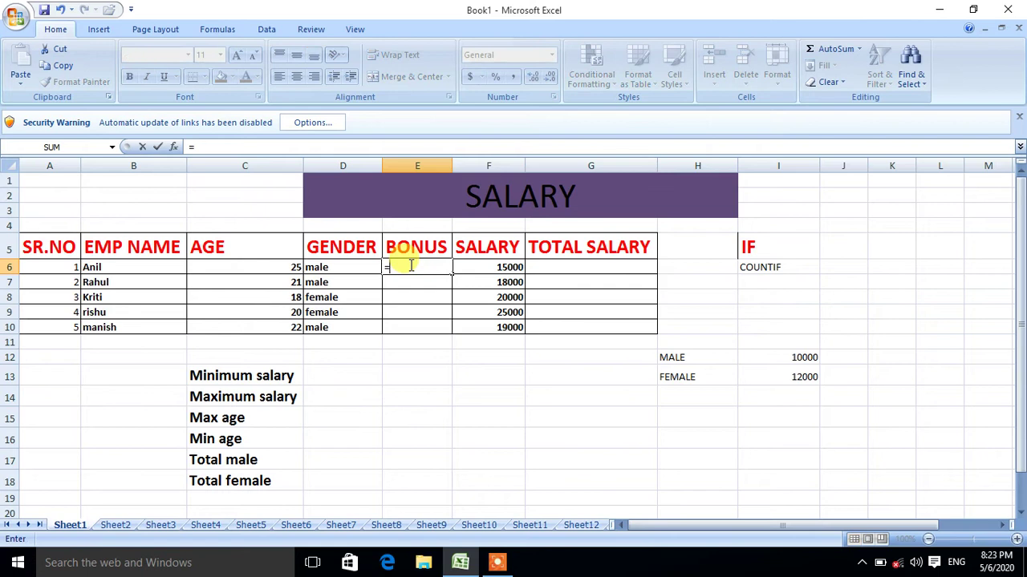
type("IF")
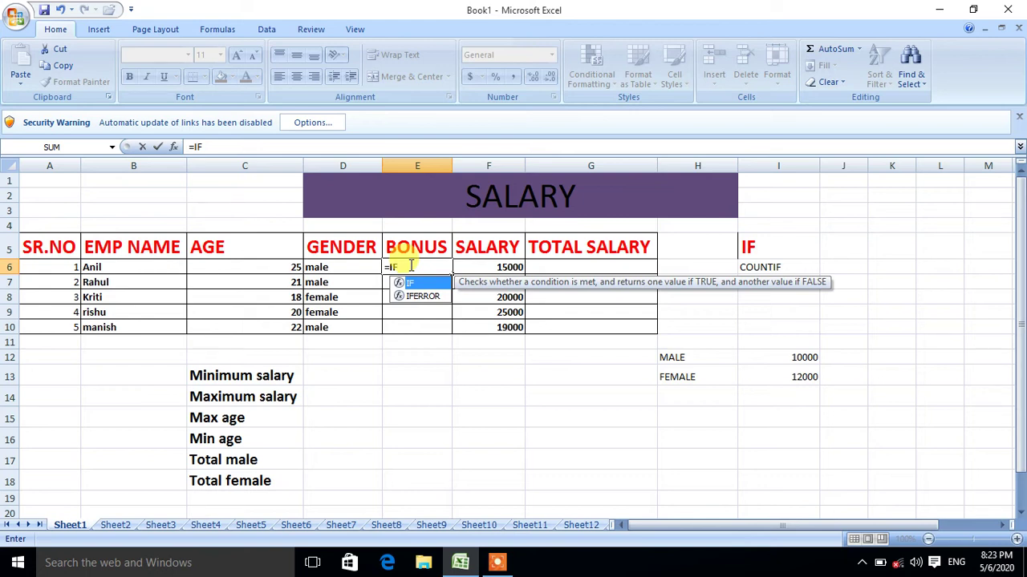
type("(")
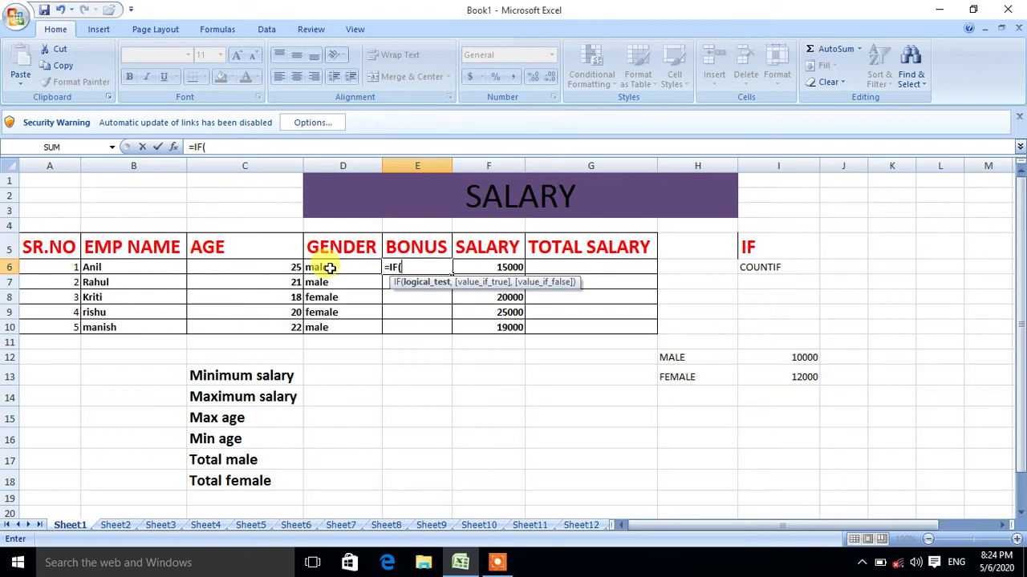
left_click(330, 268)
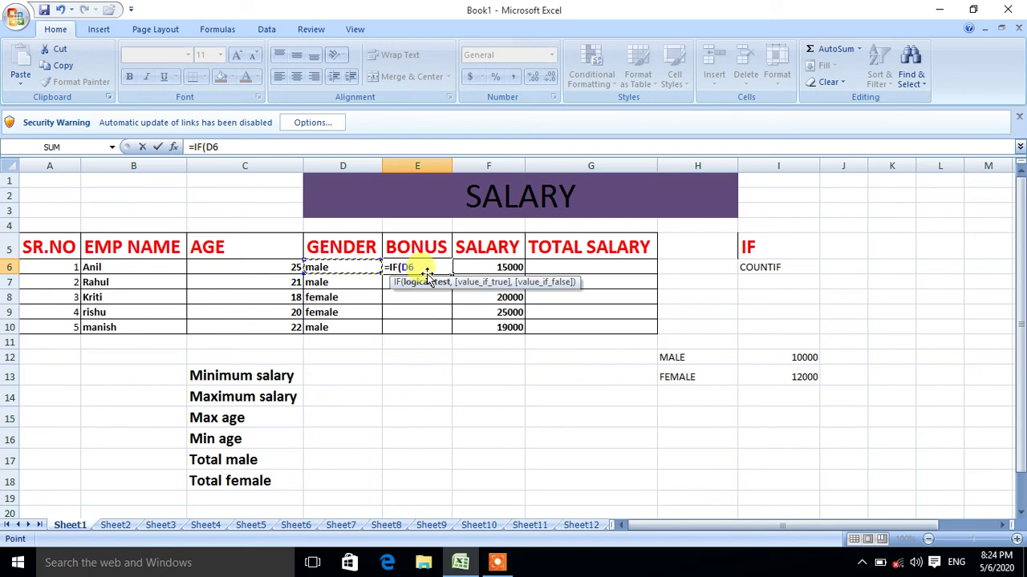
type("=")
type("\"MALE\"")
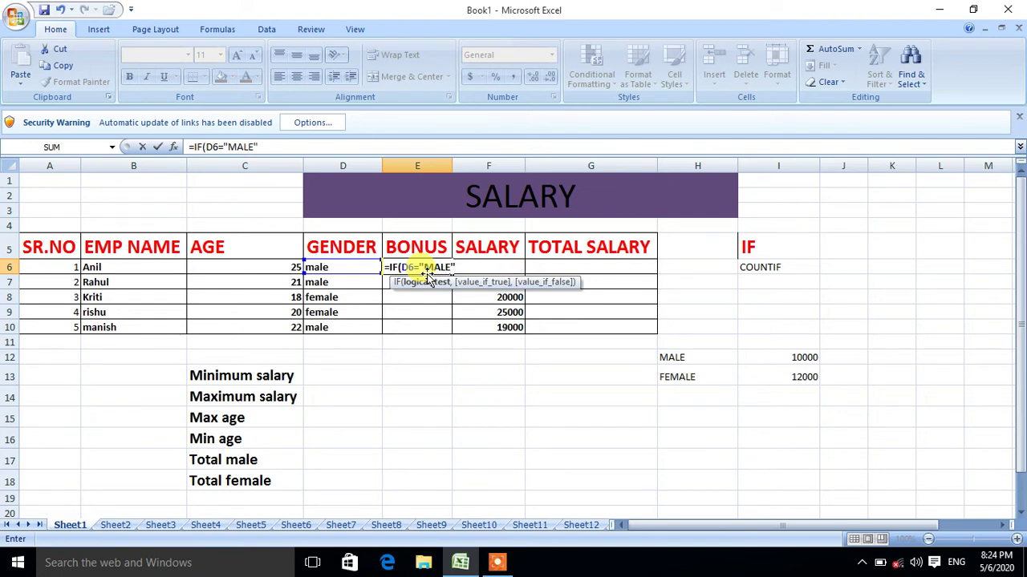
type(",")
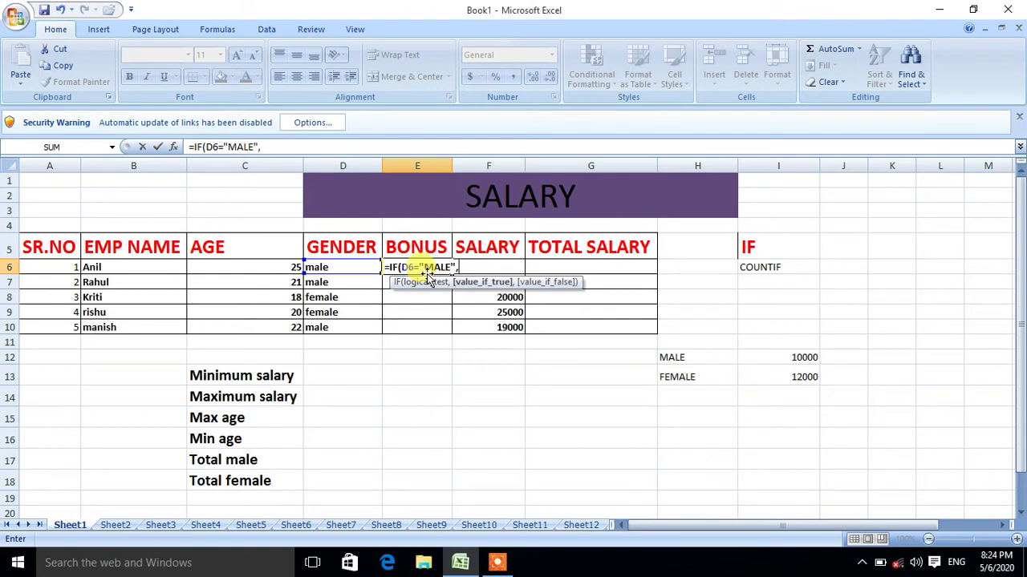
type("\"100")
type("00\",")
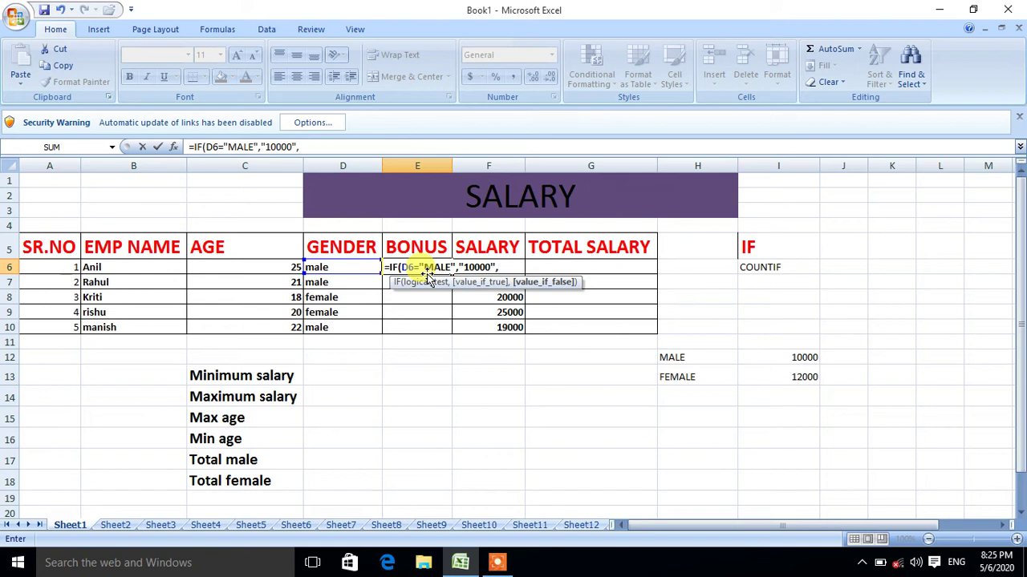
type("\"12000\"")
type(")")
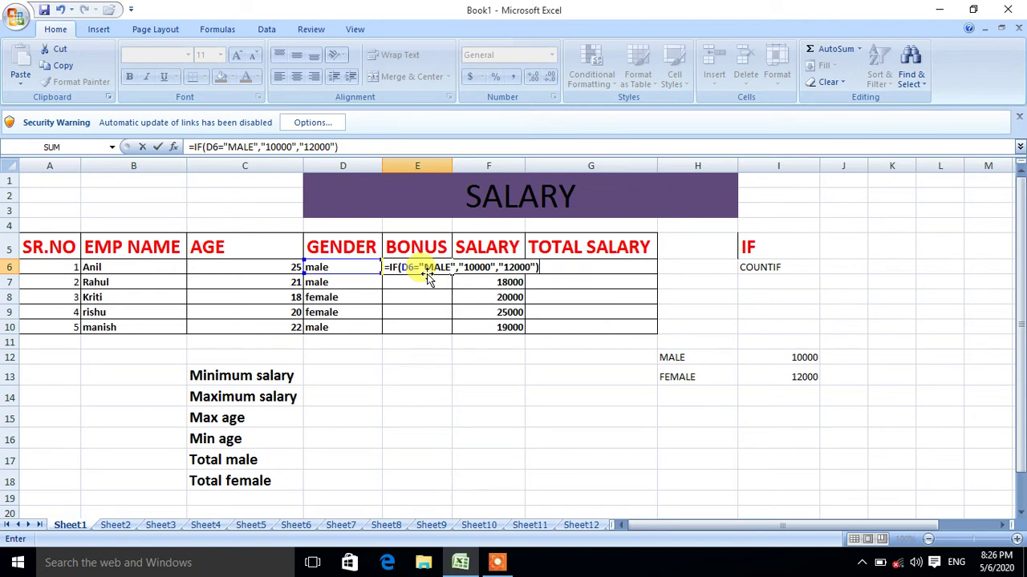
key("Return")
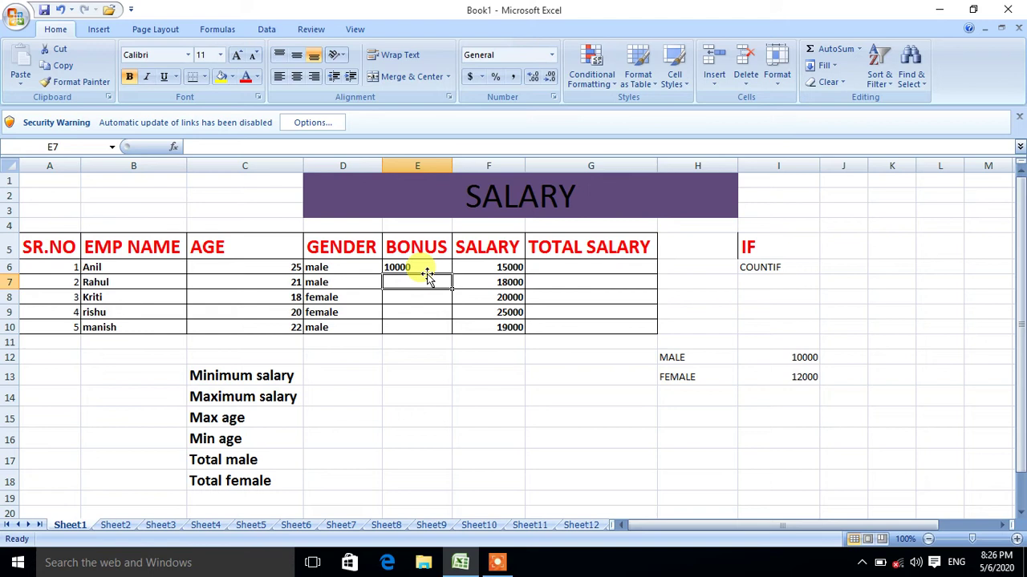
Fill the male-based bonus formula from E6 down through E10 for the remaining employees.
left_click(433, 266)
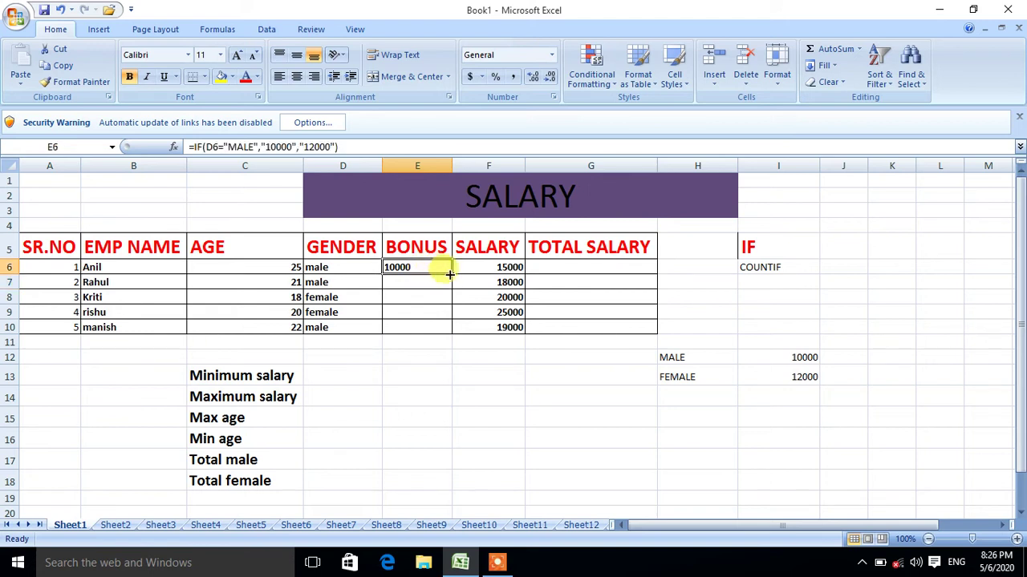
left_click_drag(452, 276, 448, 337)
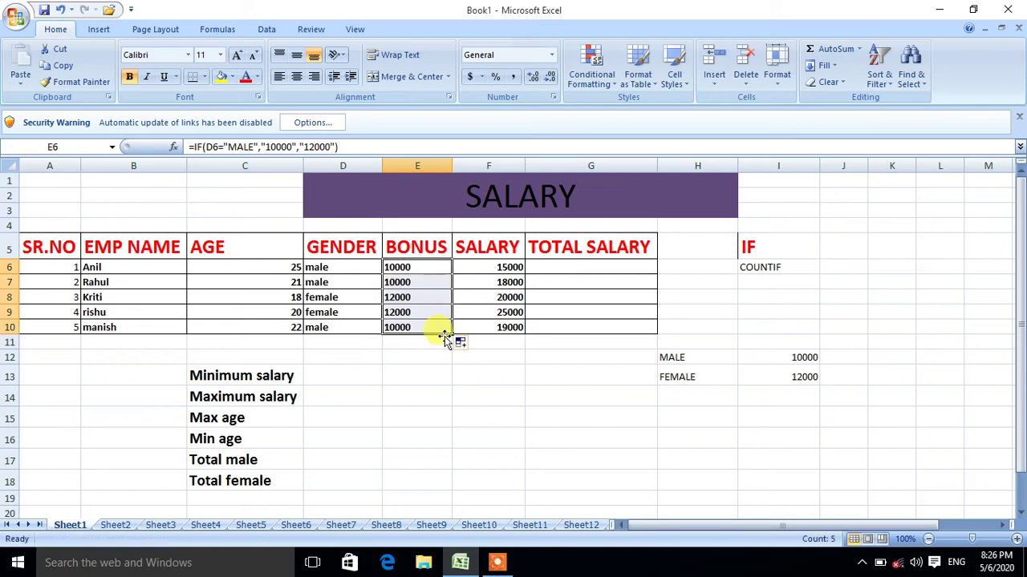
left_click(436, 371)
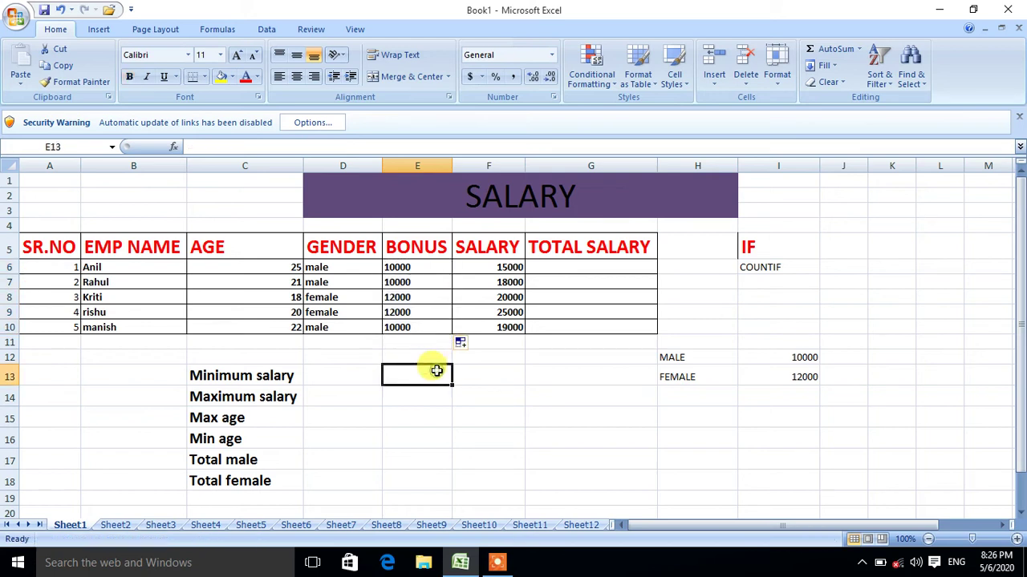
Review the copied IF formula and its bonus result in each cell of E6:E10.
left_click(416, 265)
left_click(400, 280)
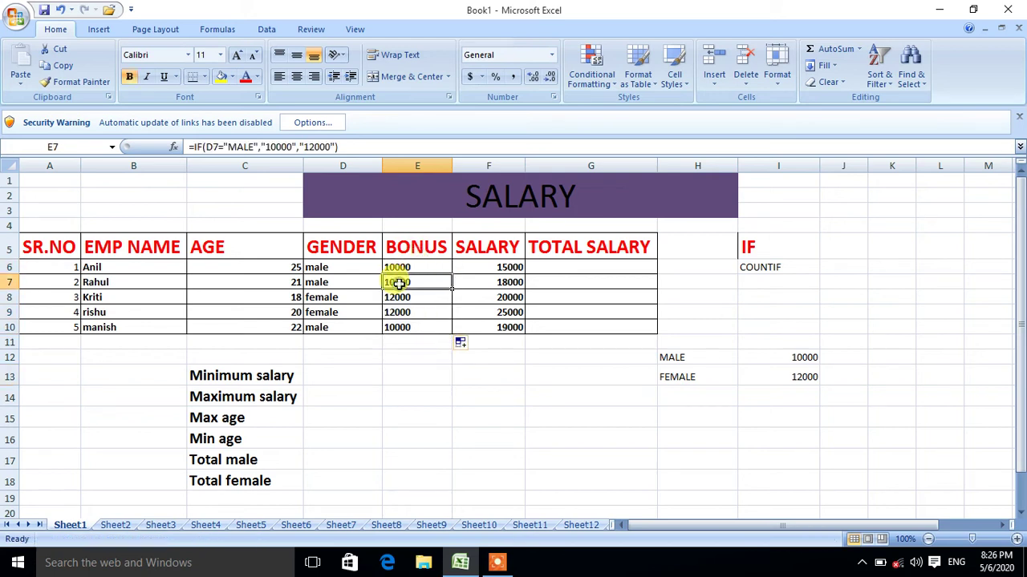
left_click(398, 301)
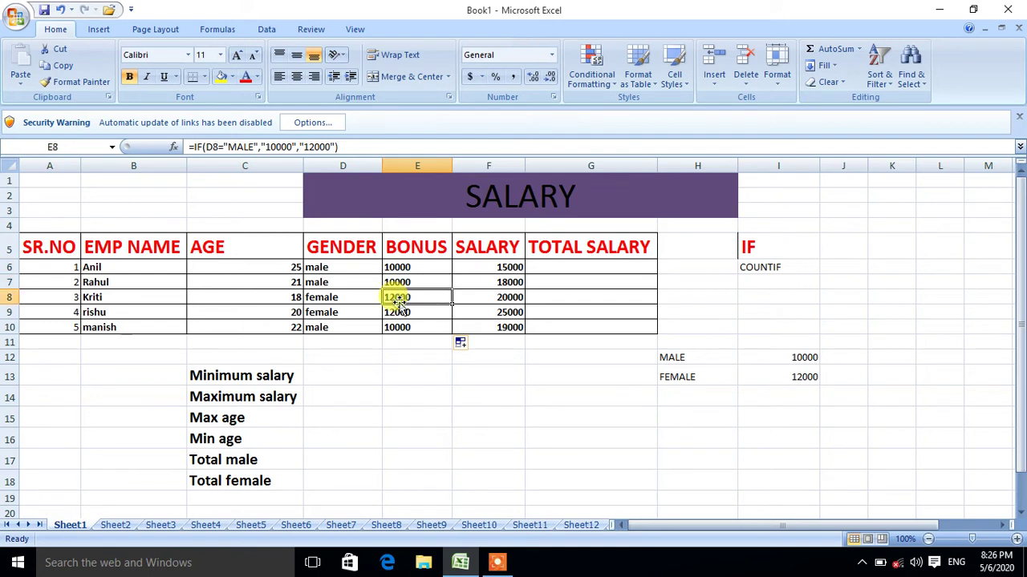
left_click(398, 317)
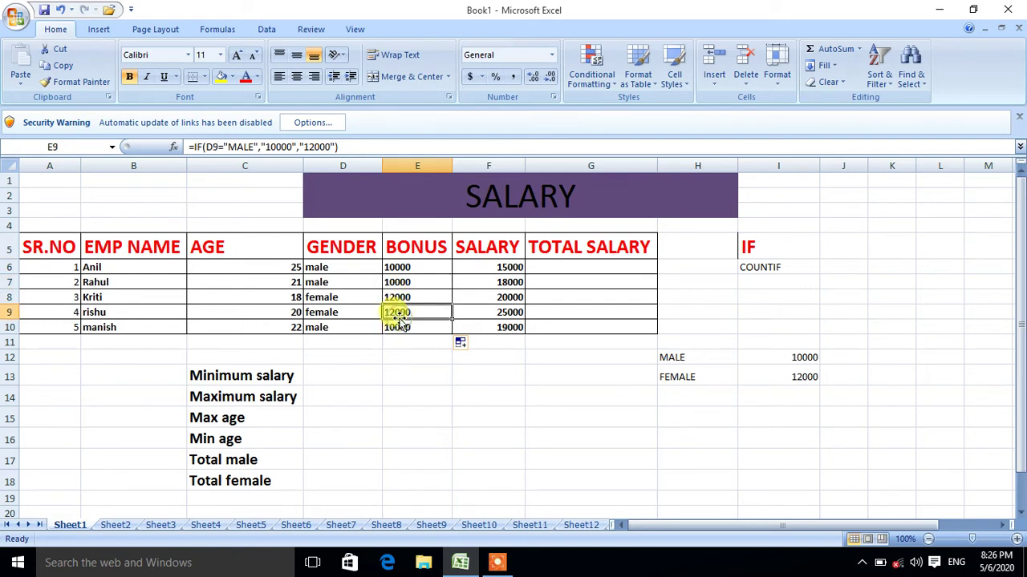
left_click(398, 329)
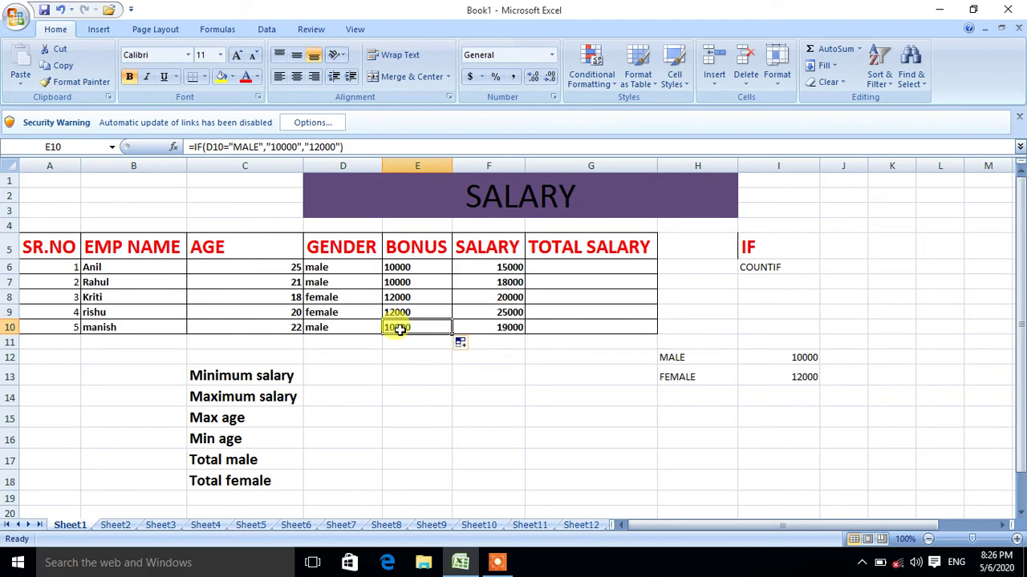
left_click(405, 355)
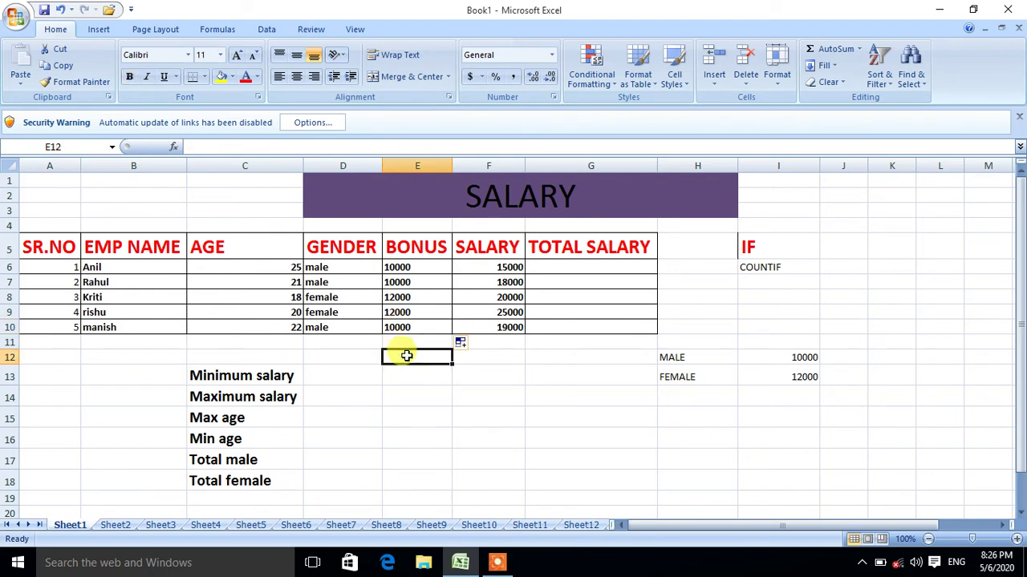
Clear the male-based bonus formulas by emptying cells E6:E11.
left_click_drag(417, 262, 411, 337)
key("Delete")
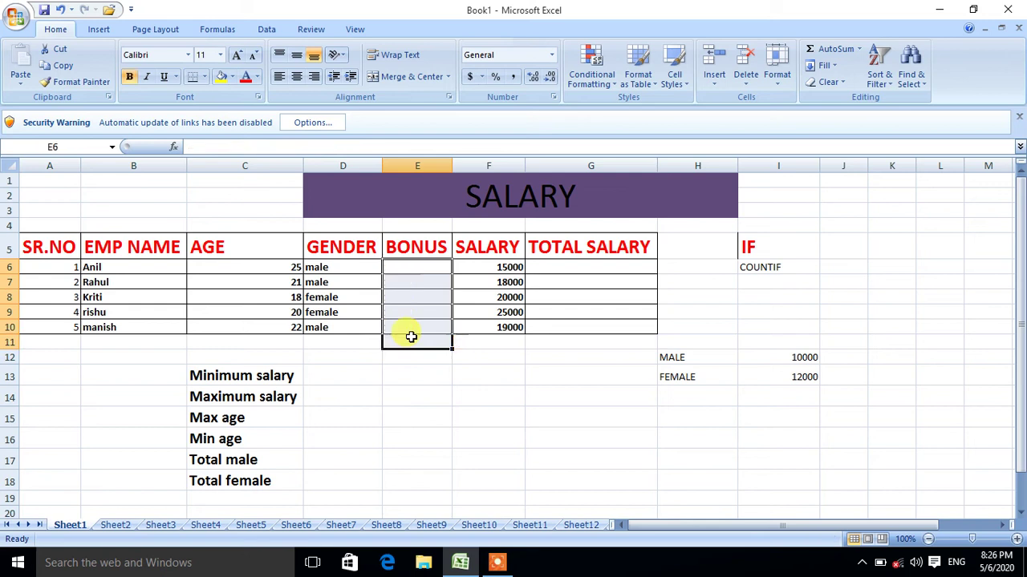
Enter the formula =IF(D6="FEMALE","12000","10000") in the first employee's bonus cell, E6.
left_click(416, 268)
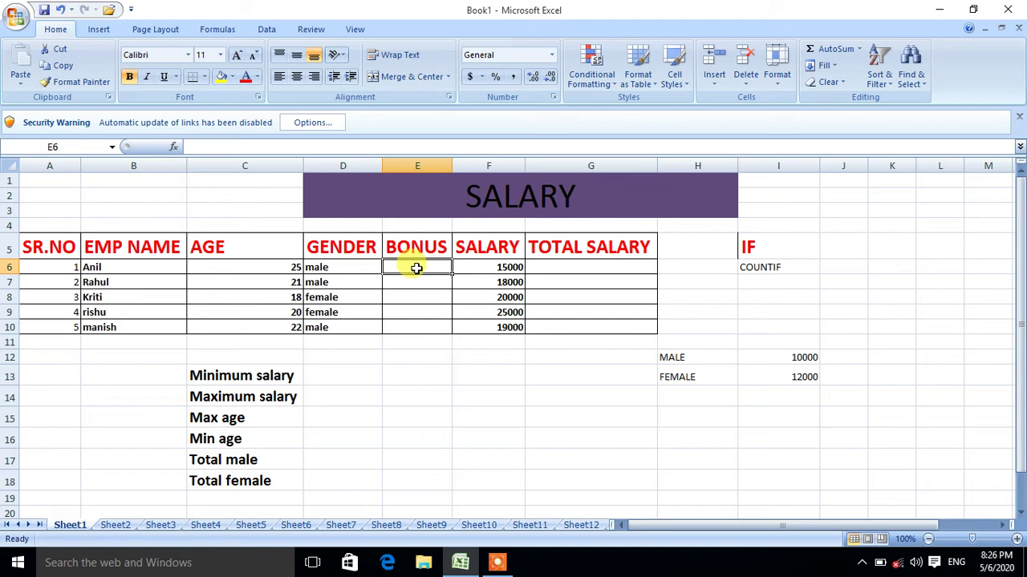
type("=")
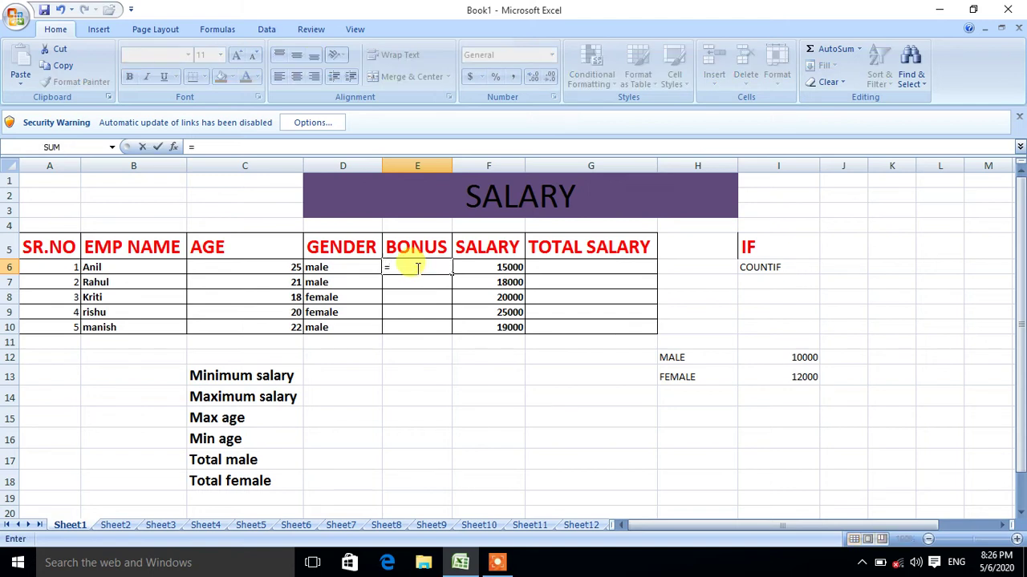
type("IF(")
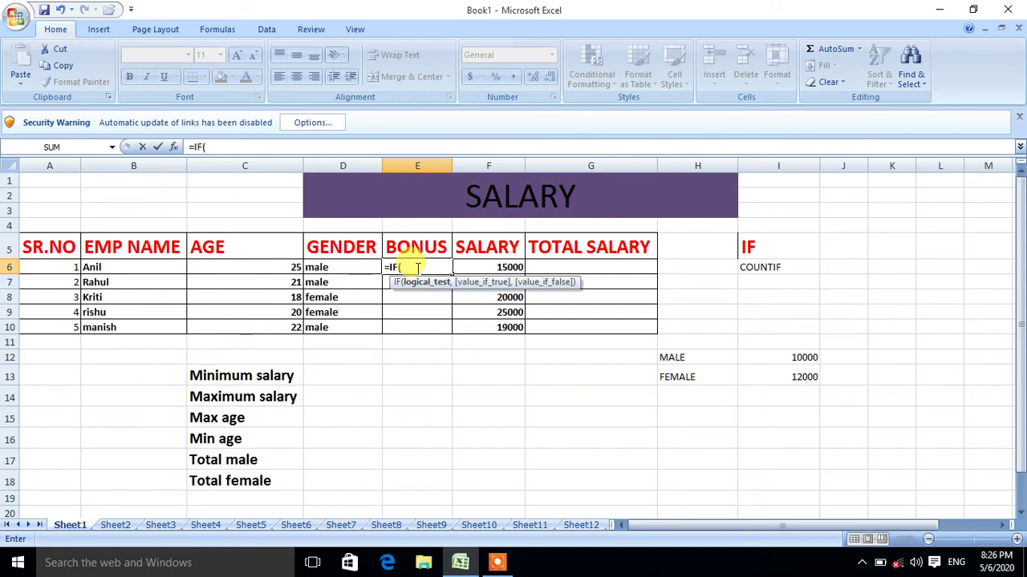
left_click(355, 266)
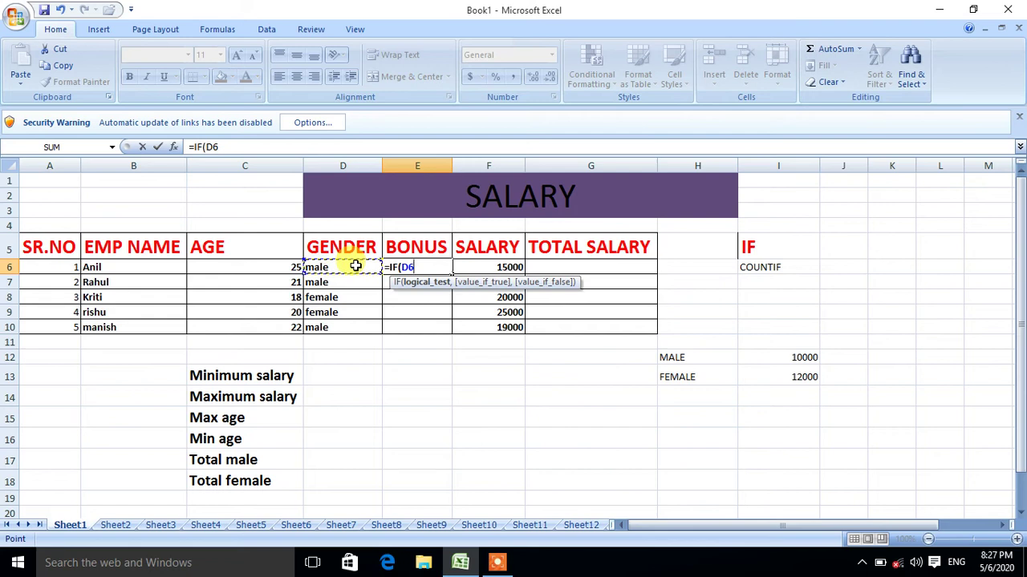
type("=\"FEMALE")
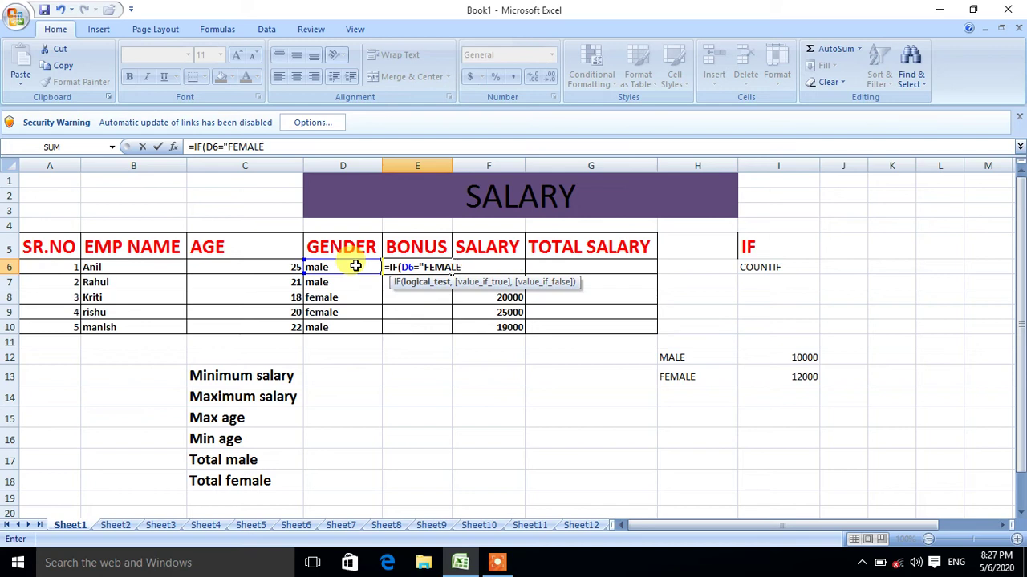
type("\"")
type(",")
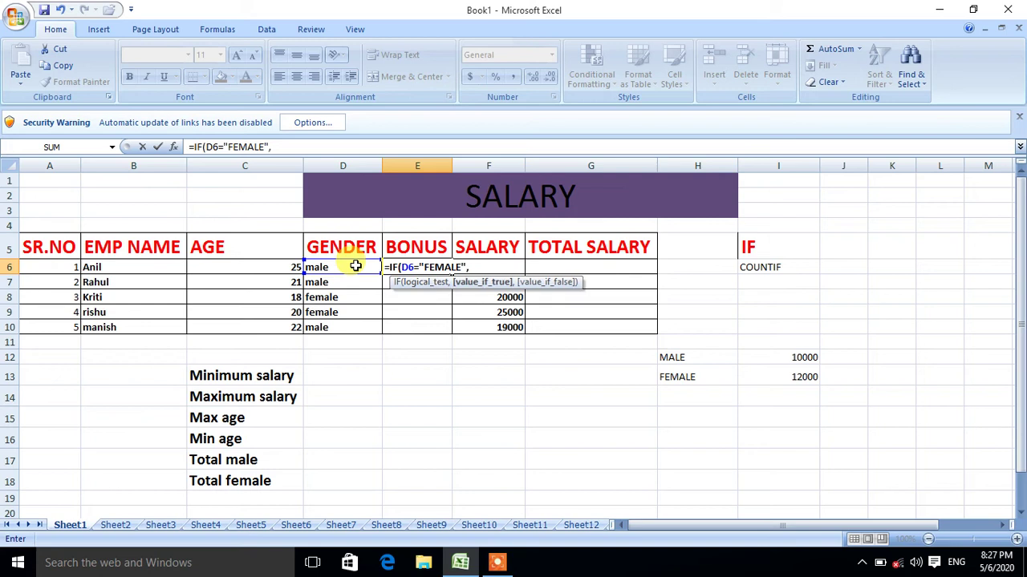
type("\"12000\",")
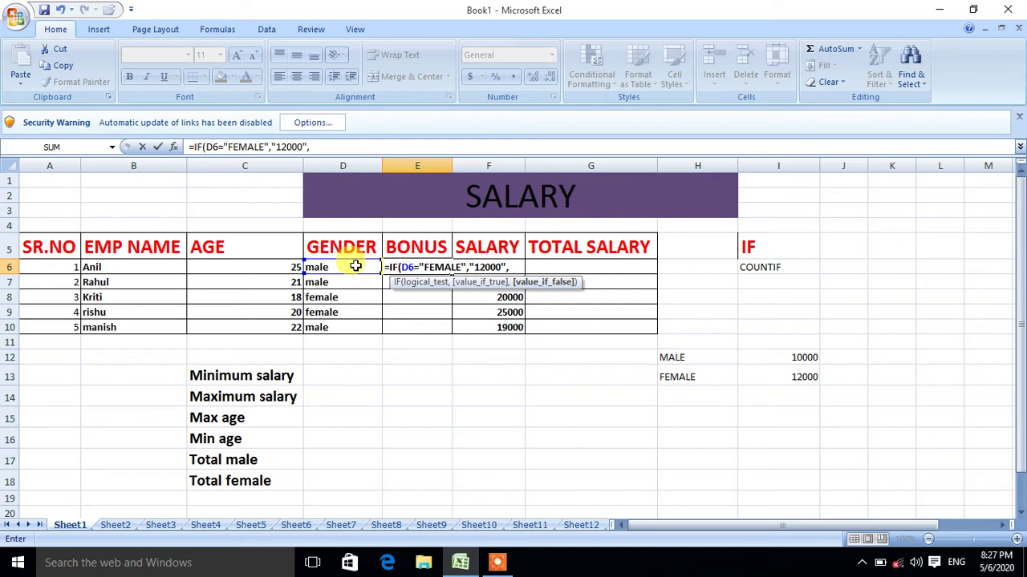
type("\"10000\")")
key("Return")
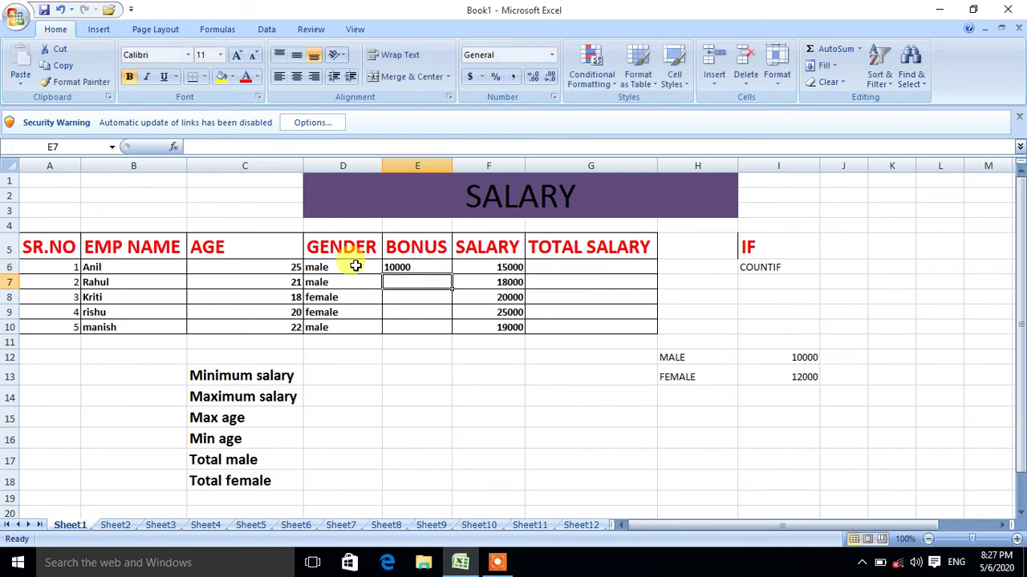
Fill the female-based bonus formula from E6 down through E10 for the remaining employees.
left_click(398, 267)
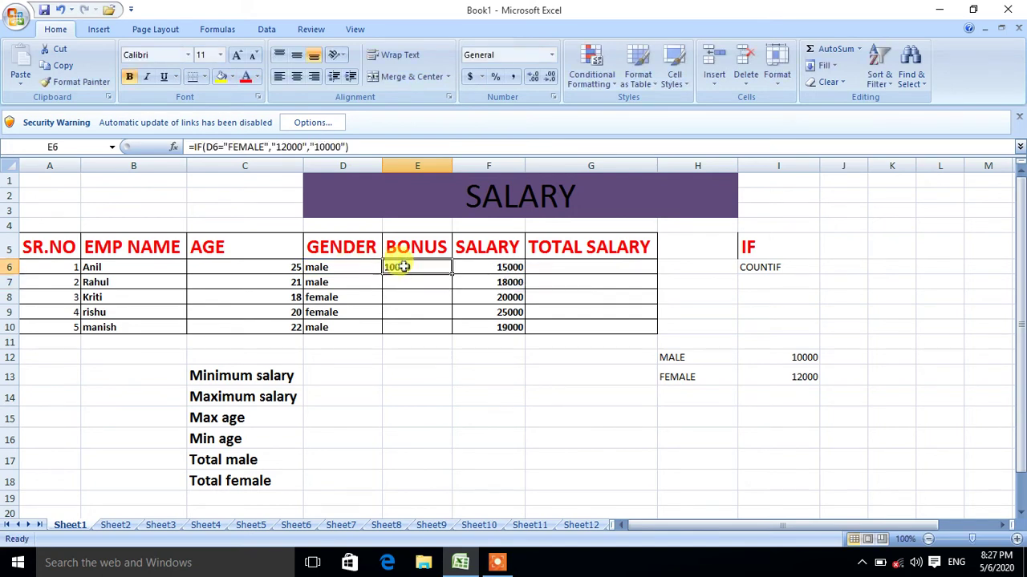
double_click(452, 273)
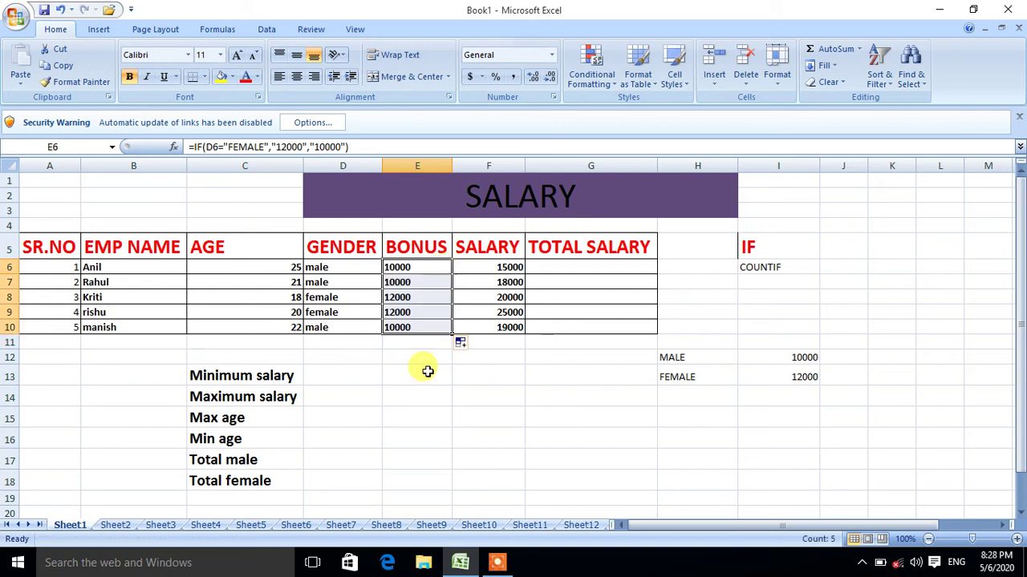
left_click(427, 413)
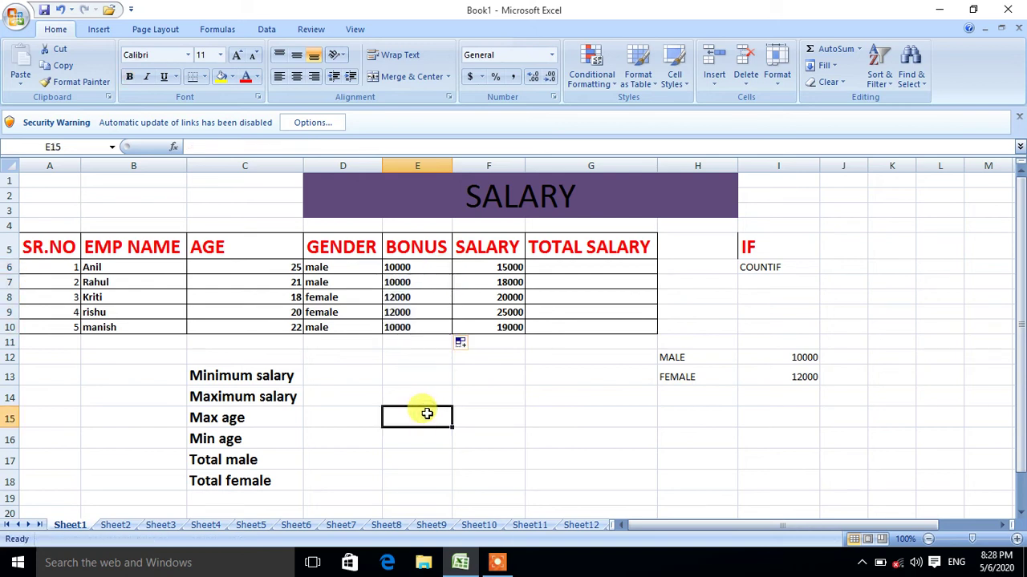
Compare the bonus amounts with the employees' genders across rows 6 to 10 of the salary table.
left_click(401, 267)
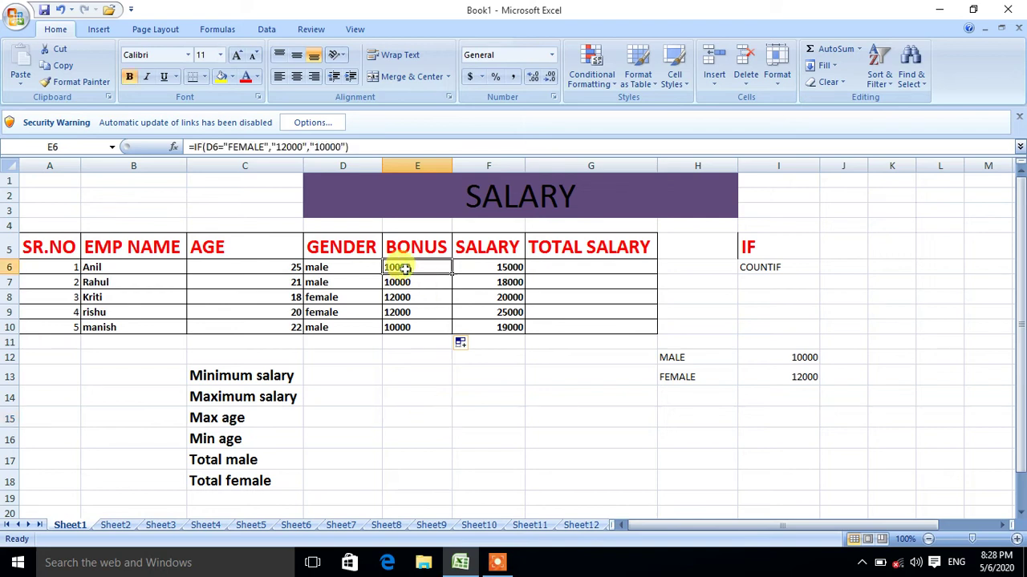
left_click(401, 283)
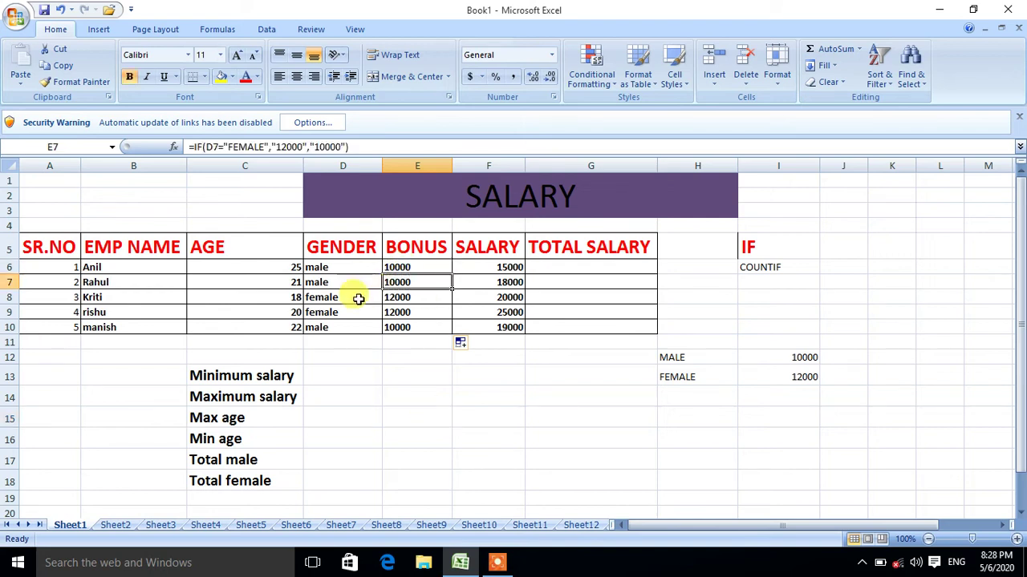
left_click(363, 312)
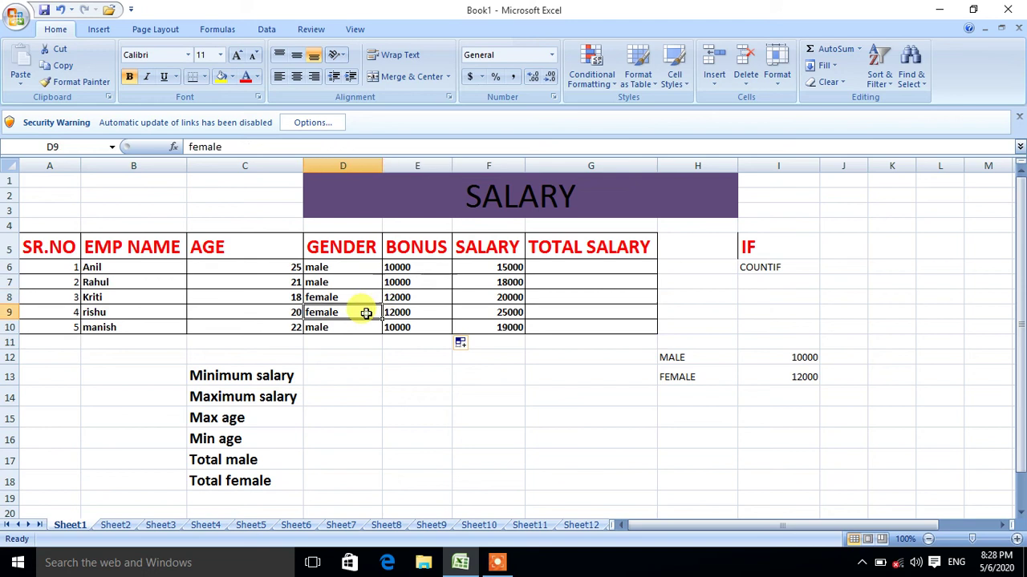
left_click(360, 325)
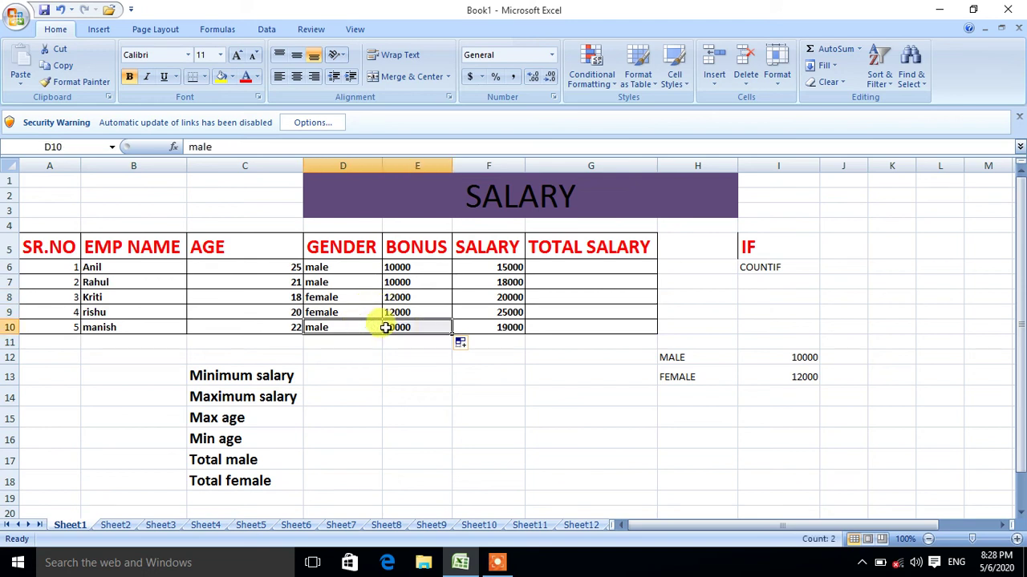
left_click(386, 328)
left_click(389, 373)
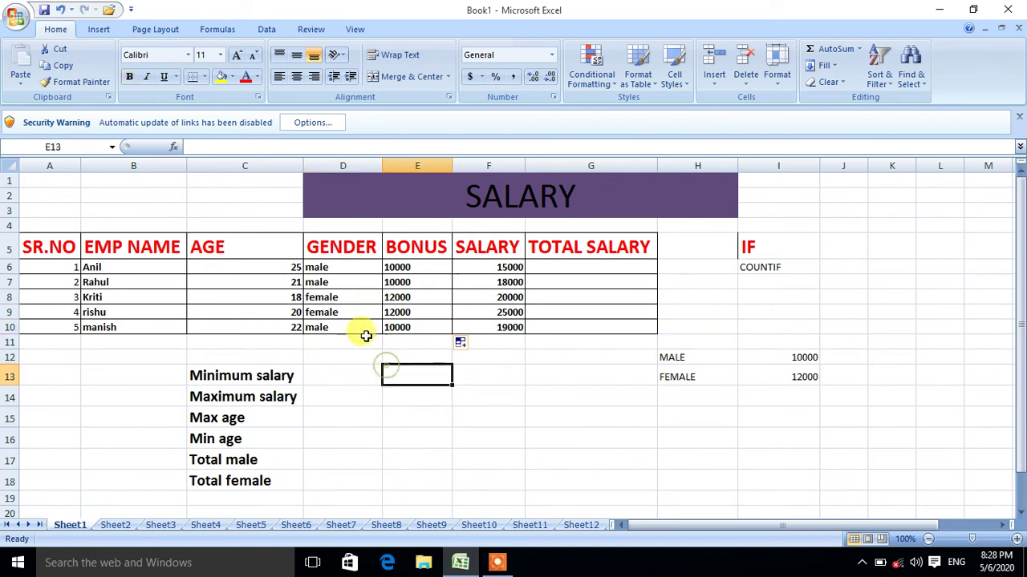
Set the gender in D7 to female to test the bonus formula in E7, and undo the gender change.
left_click(324, 282)
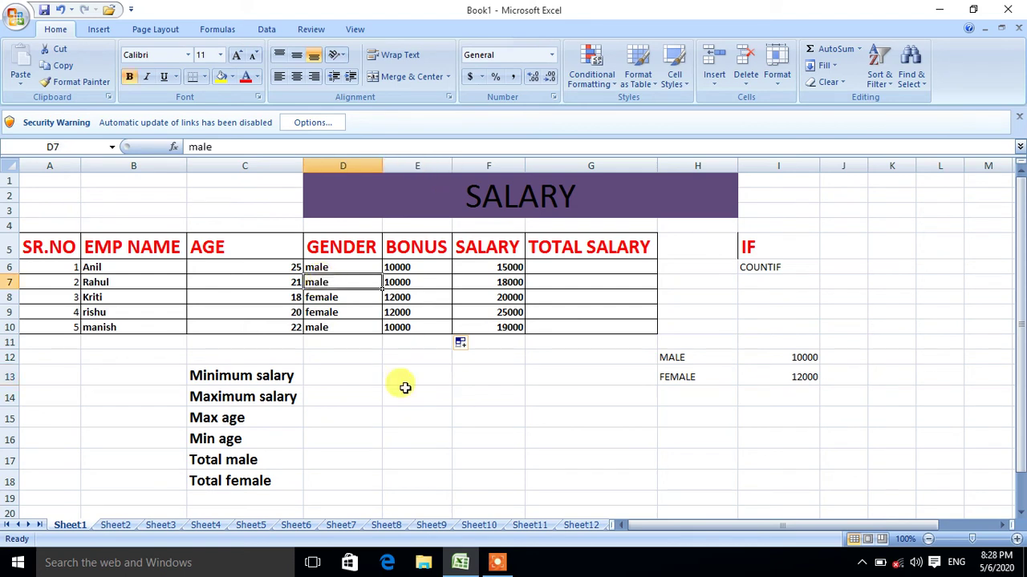
type("F")
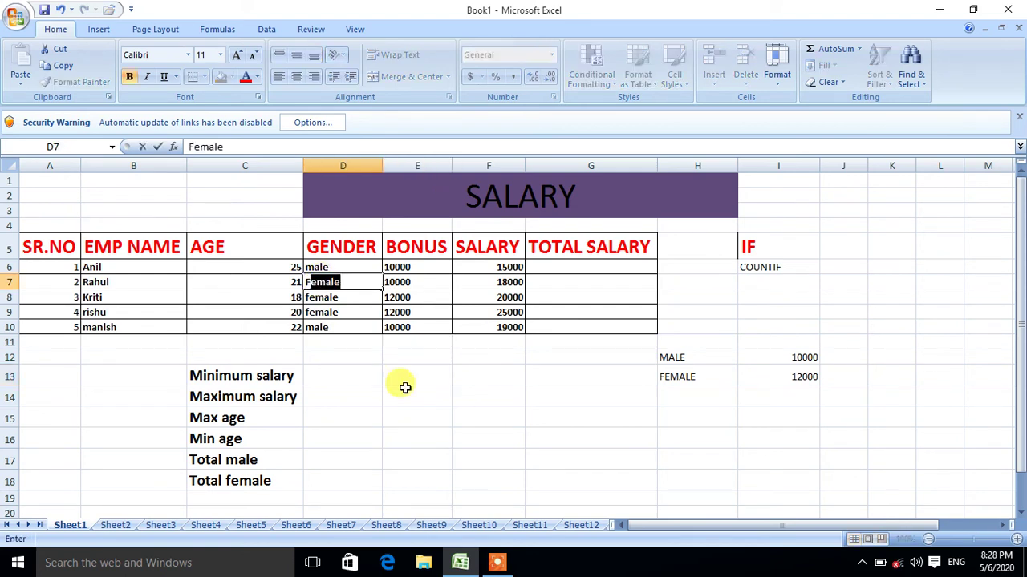
key("Return")
left_click(434, 281)
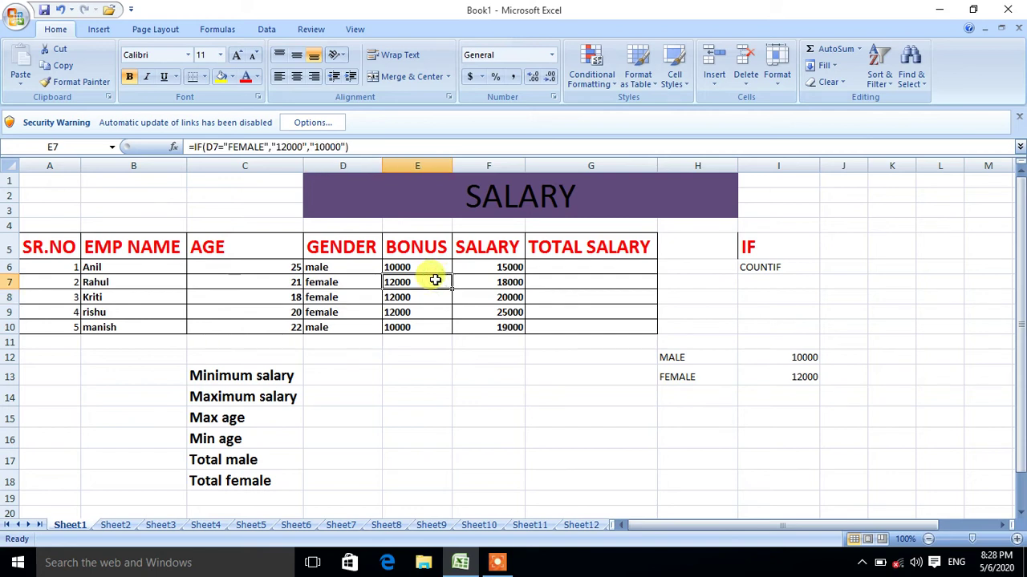
key("ctrl+z")
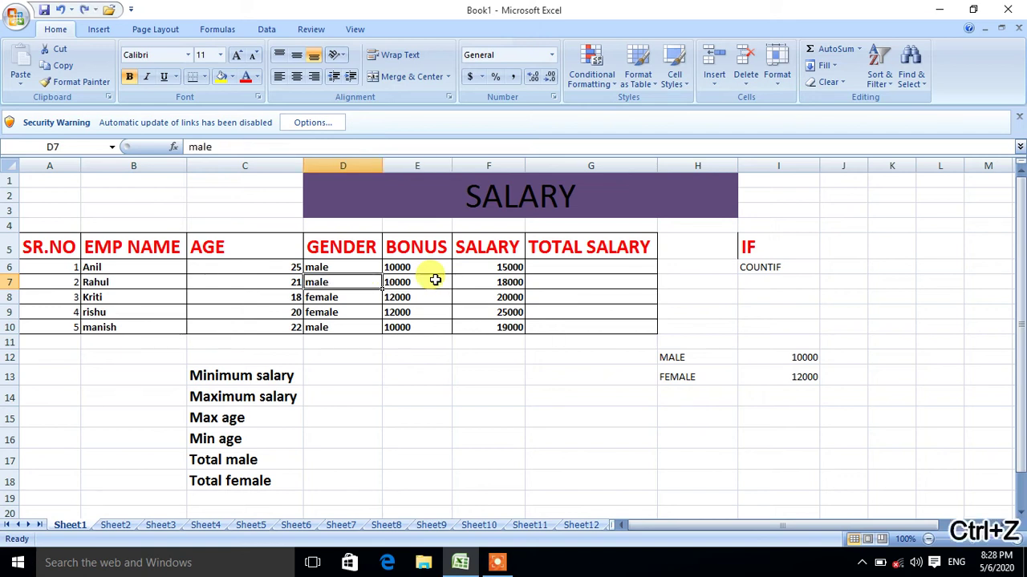
left_click(434, 281)
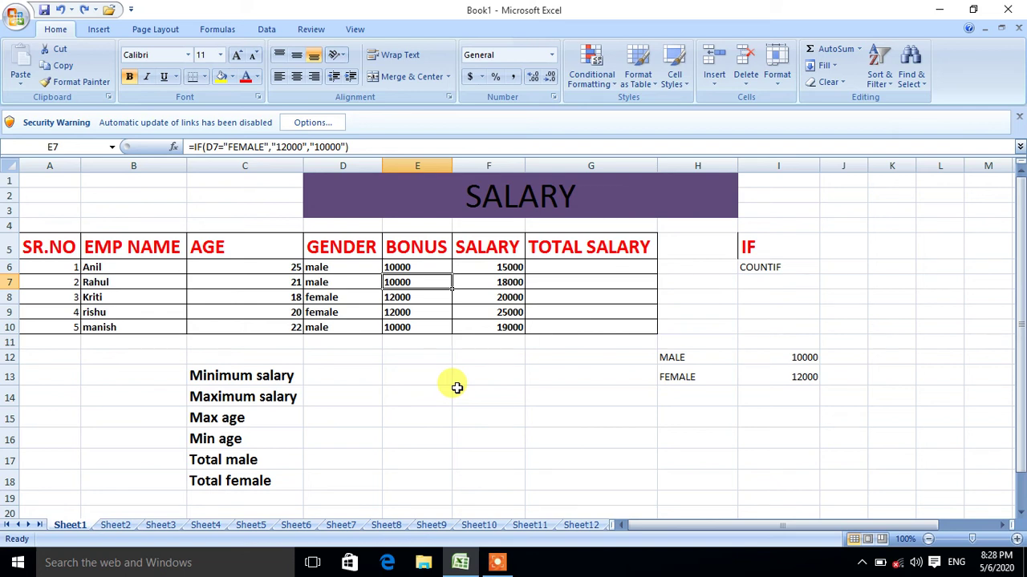
Write the explanatory note EQUAL TO IF(SELECT ONE GENDER="MALE","10000","12000") as plain text in cell G16.
left_click(556, 438)
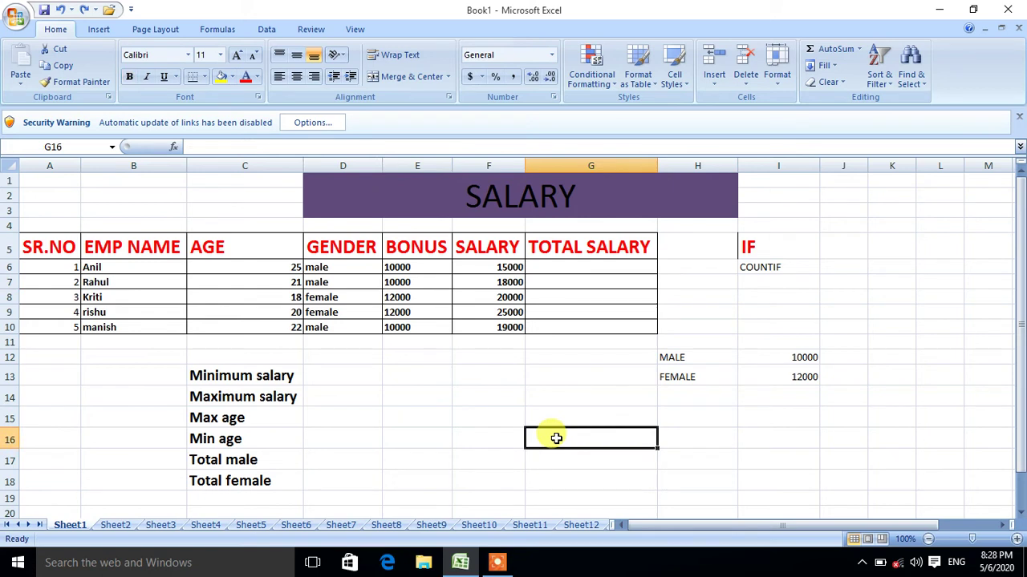
type("EQUAL")
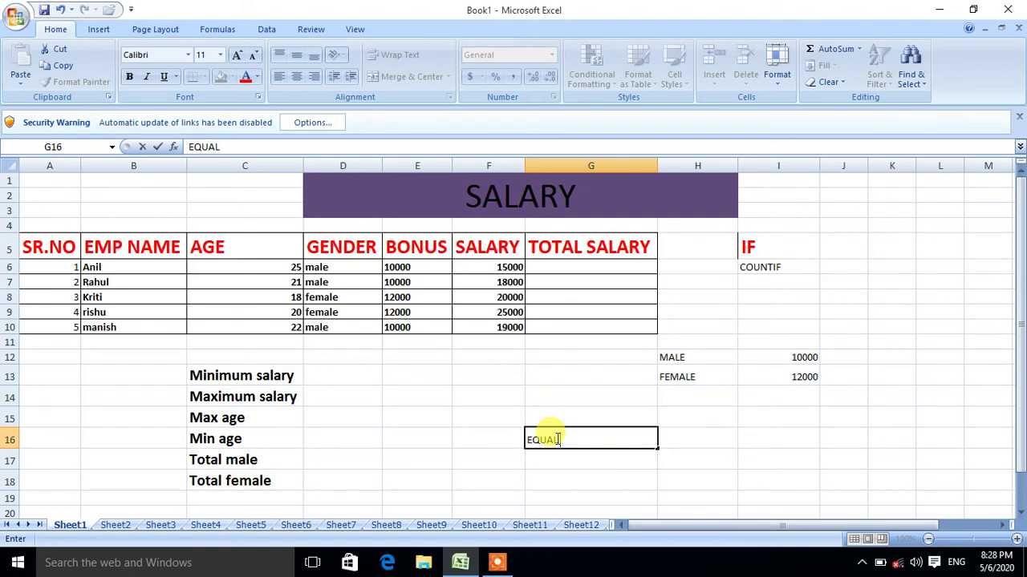
type(" if")
key("BackSpace")
key("BackSpace")
key("BackSpace")
type("IF")
key("BackSpace")
key("BackSpace")
type("TO IF(SELECT ")
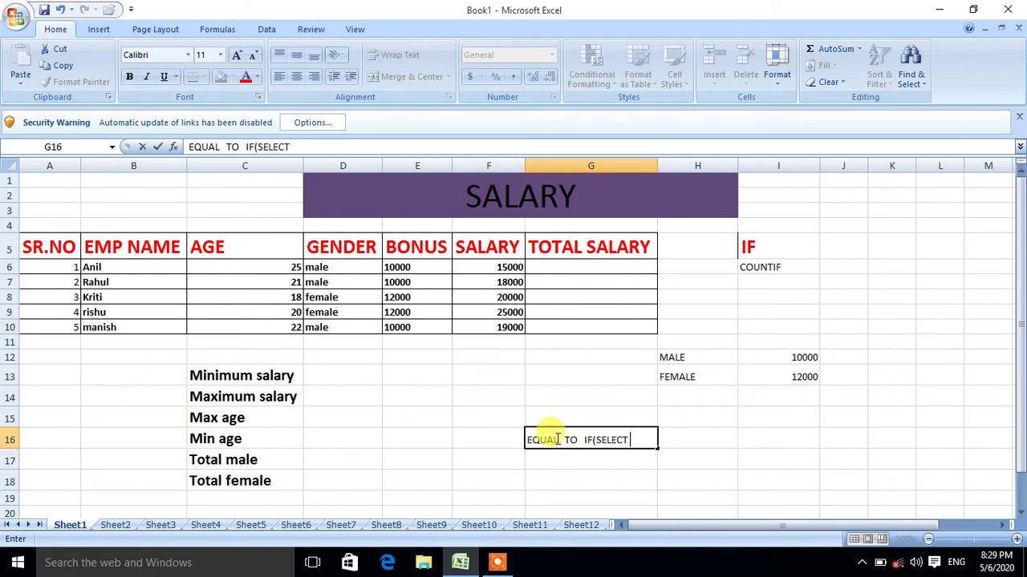
type("ONE GENDER=\"MAL")
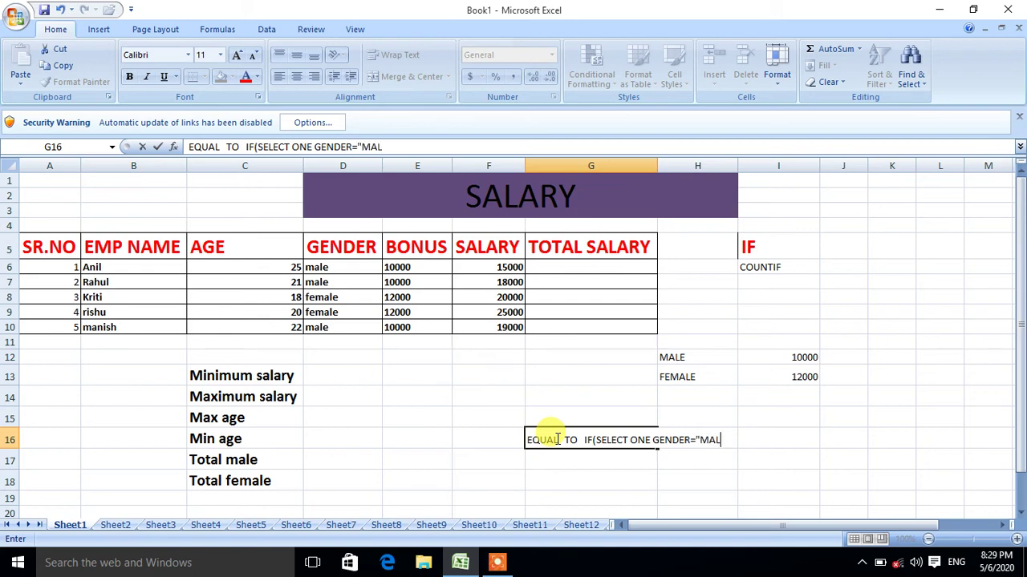
type("LE")
key("BackSpace")
key("BackSpace")
type("E\"")
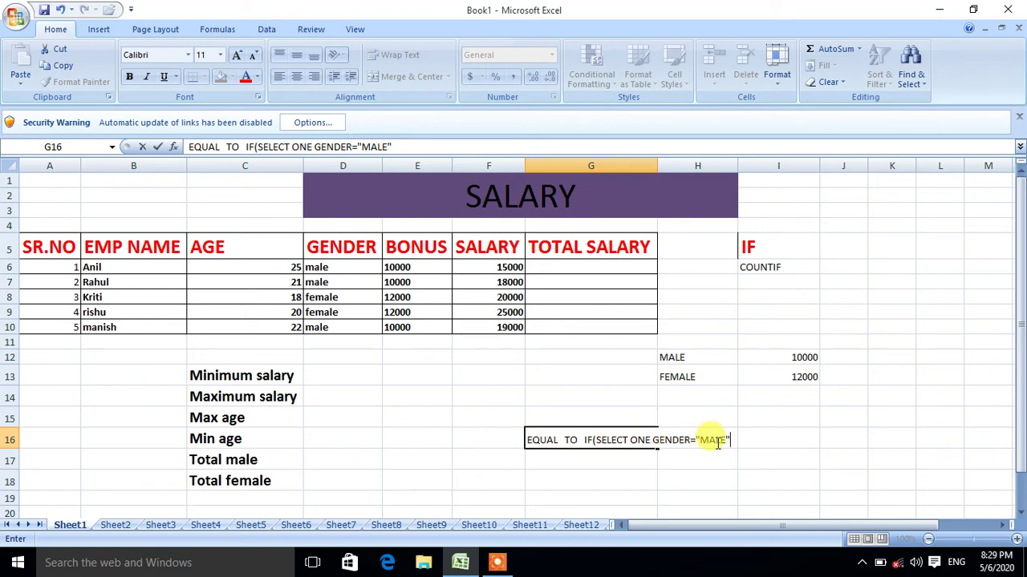
type(",\"10000\",\"12000")
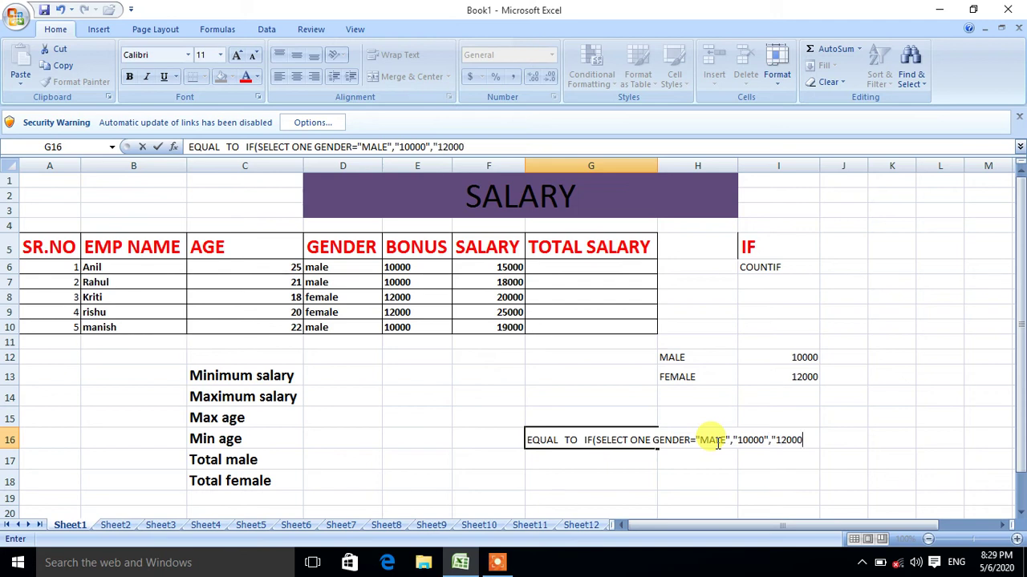
type("\")")
key("Return")
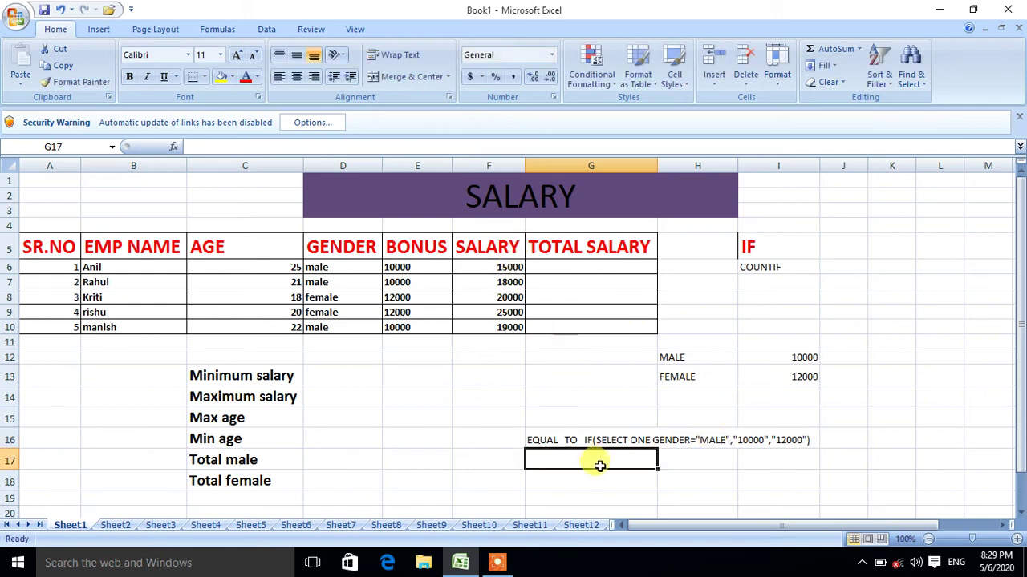
double_click(709, 441)
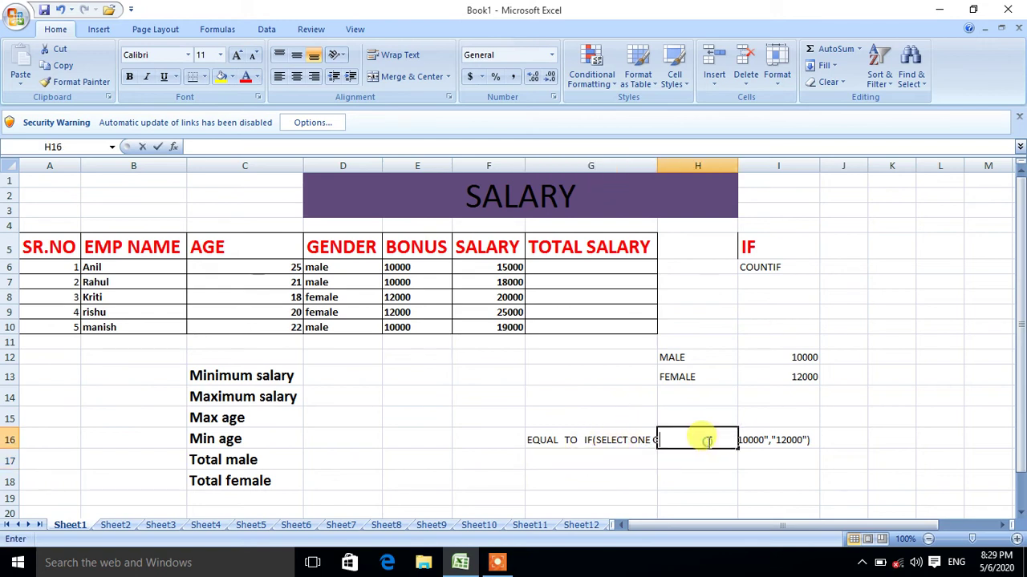
left_click(710, 482)
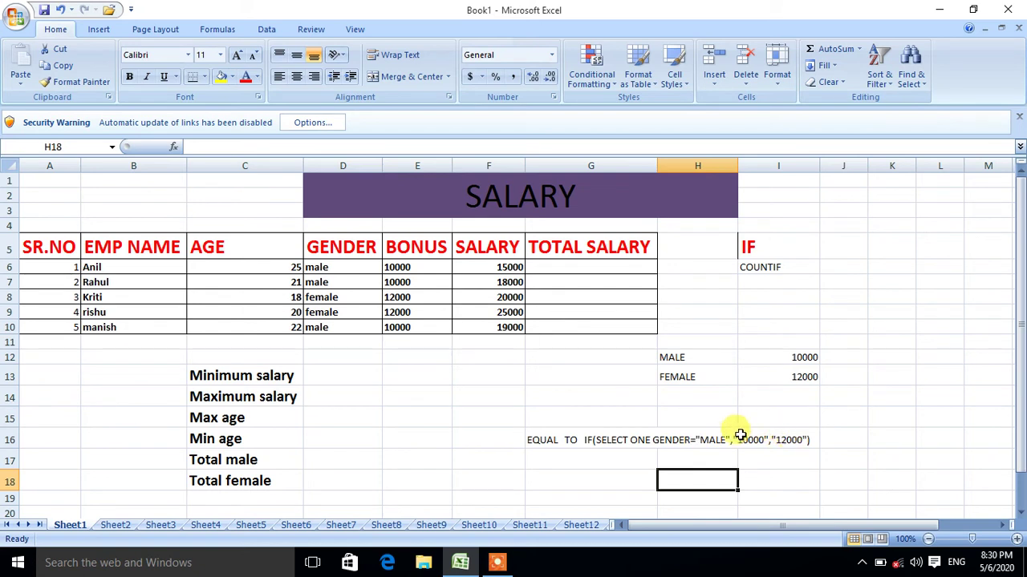
left_click(443, 446)
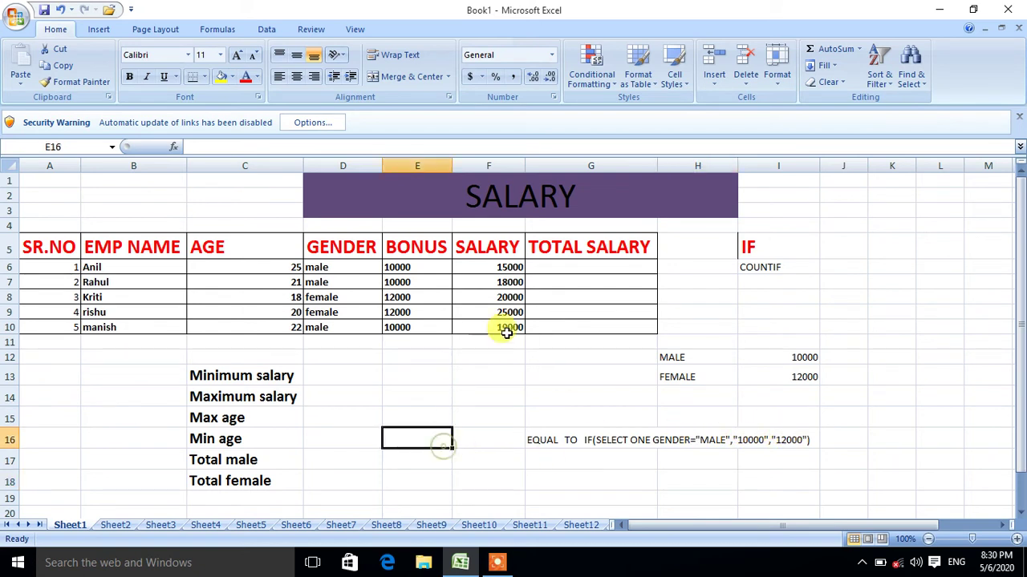
Enter the formula =E6+F6 in G6 to add the first employee's bonus and salary.
left_click(598, 265)
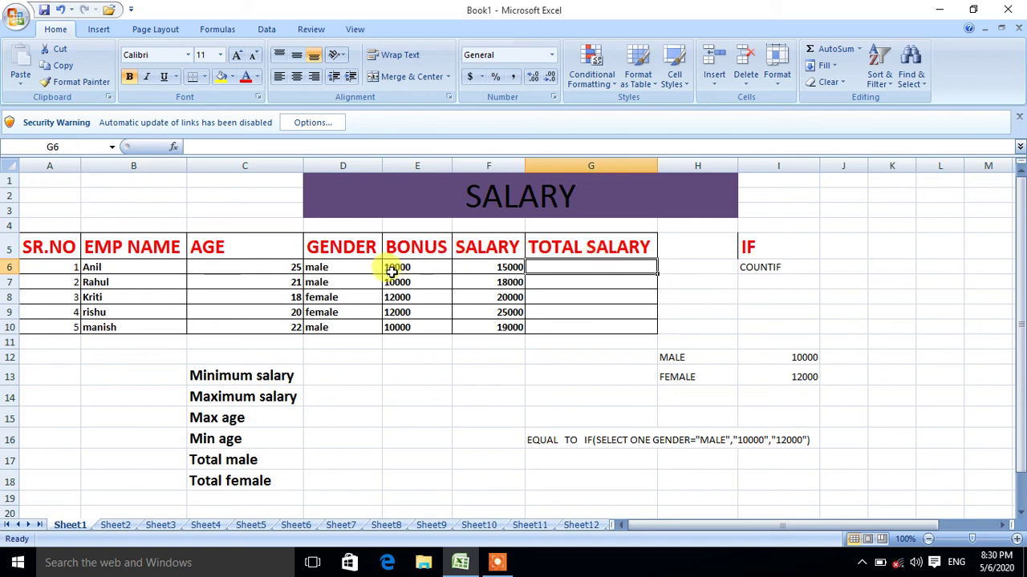
left_click(648, 282)
left_click(620, 264)
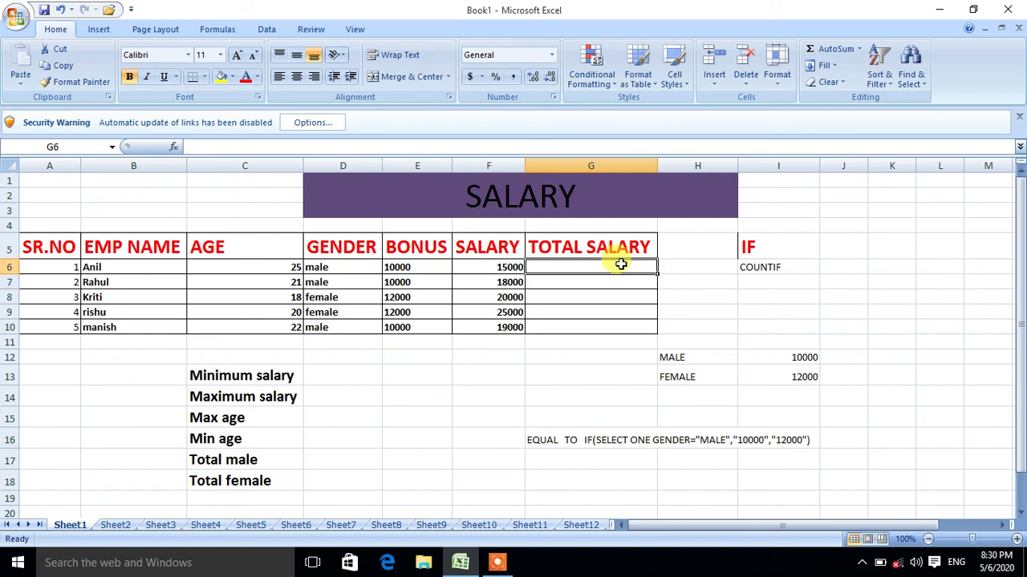
type("=")
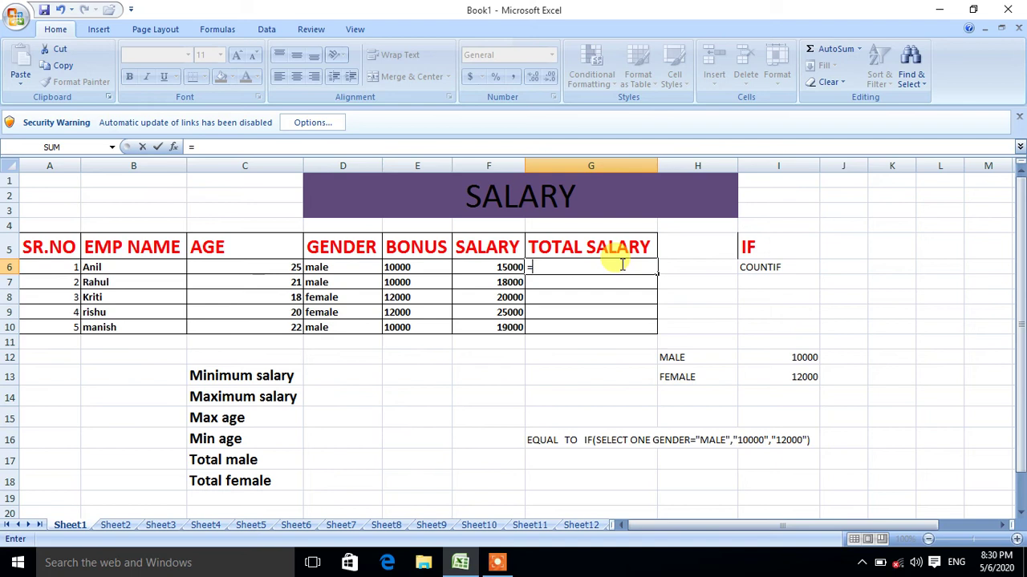
left_click(435, 267)
type("+")
left_click(476, 265)
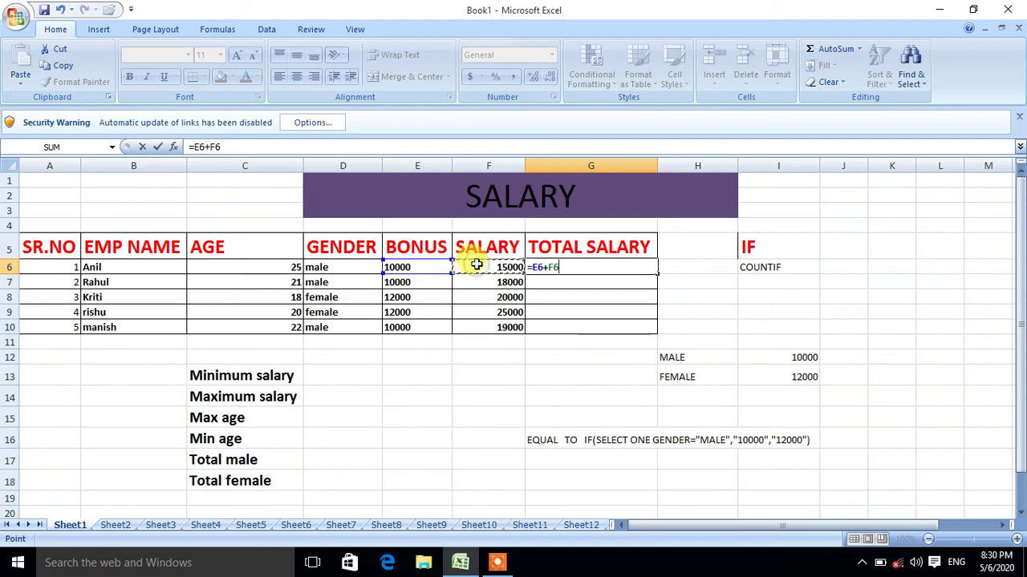
key("Return")
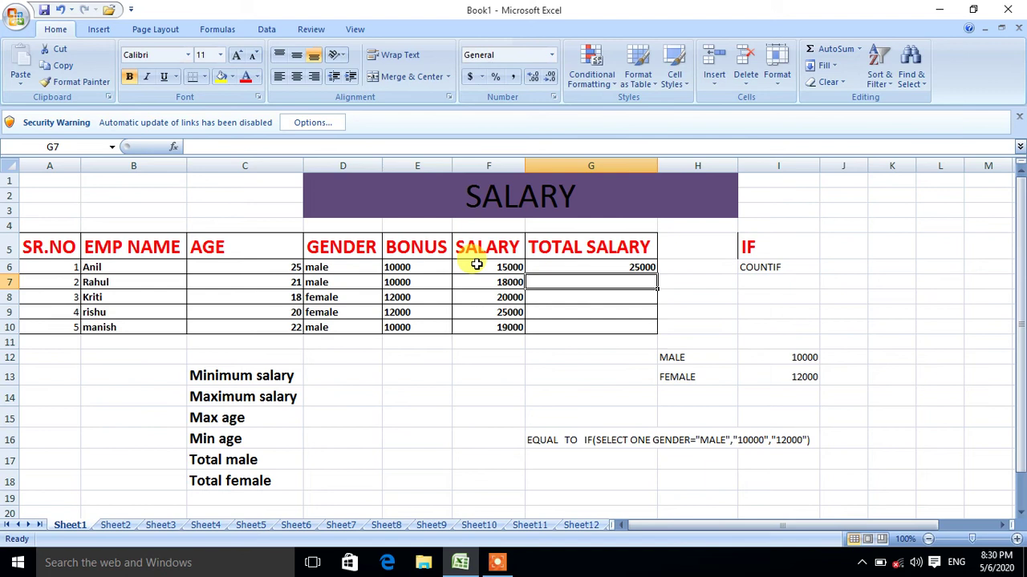
Fill the total salary formula from G6 down through G10 for the remaining employees.
left_click(610, 265)
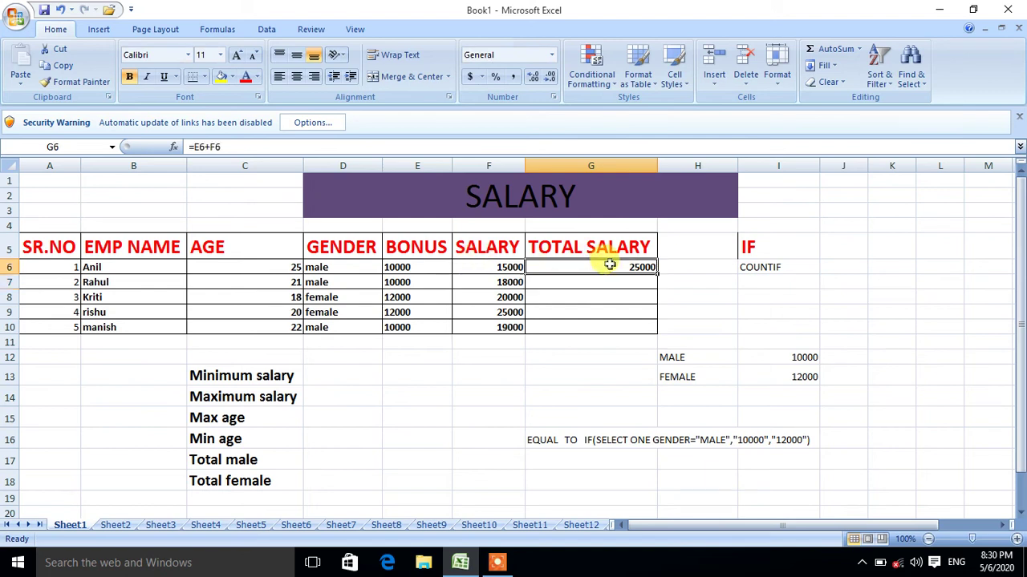
double_click(658, 275)
left_click(705, 280)
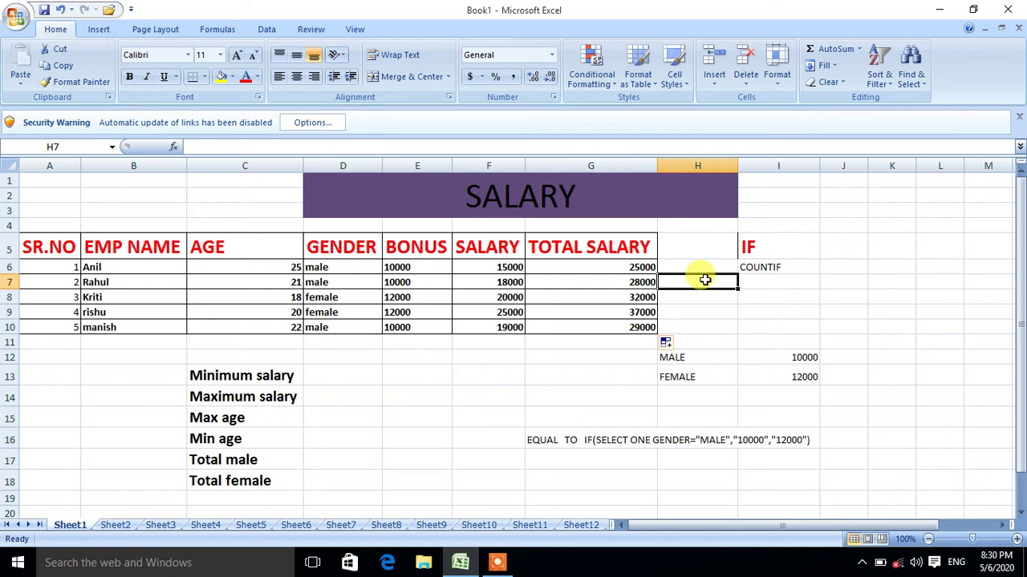
Enter the formula =MIN(G5:G10) in D13 for the minimum salary and compare it with the Total Salary column.
left_click(358, 370)
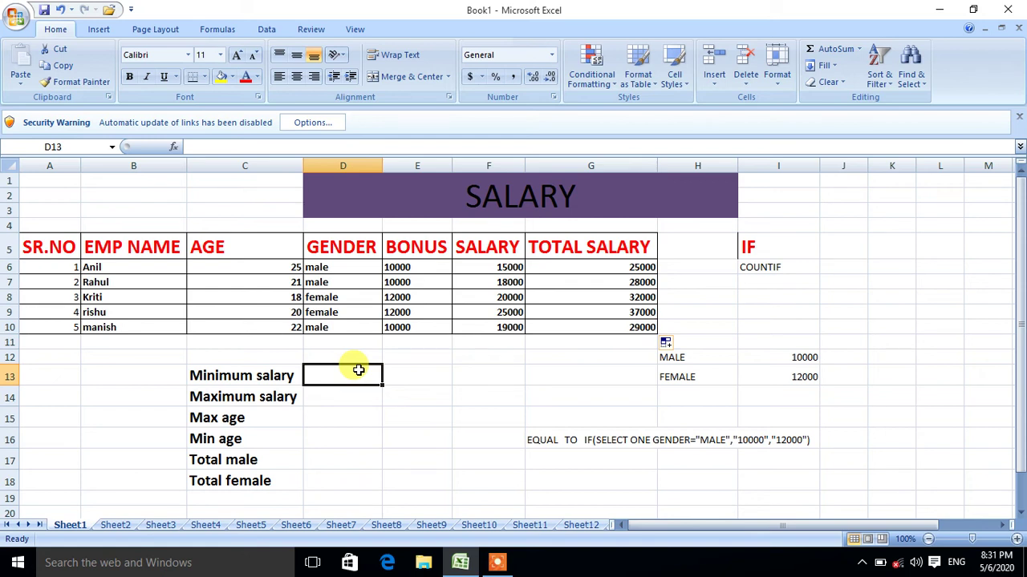
type("=MIN")
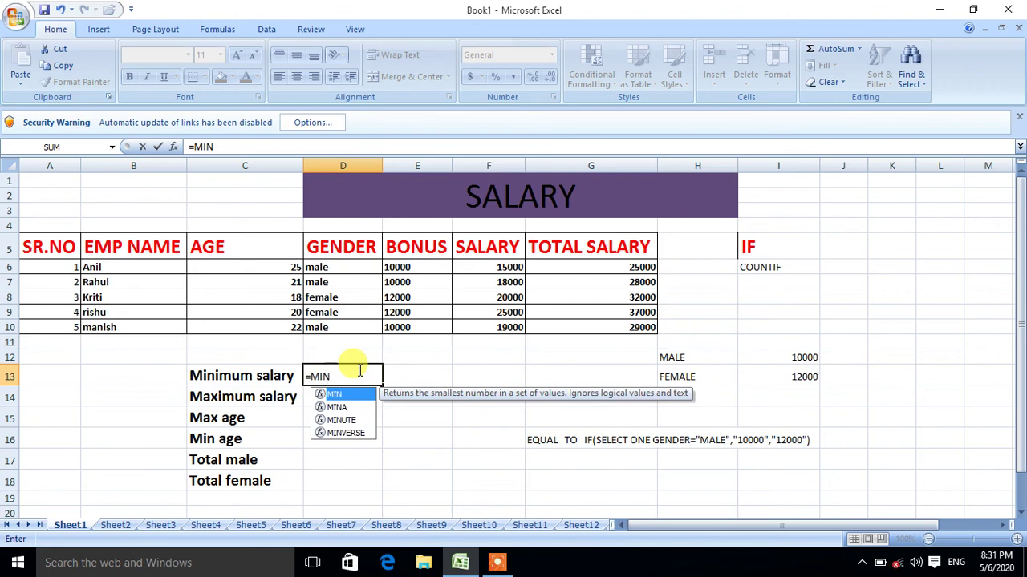
type("(")
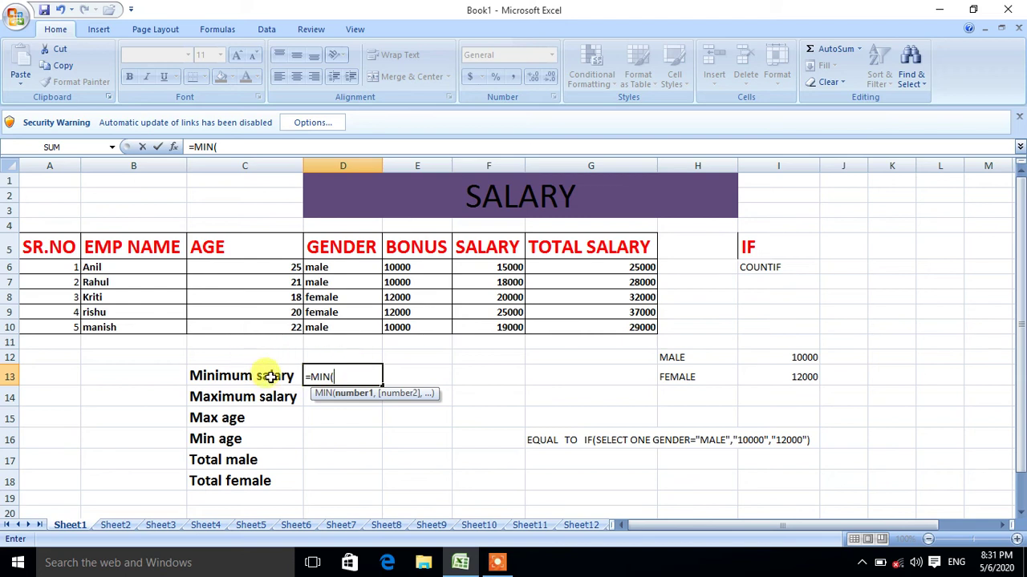
left_click_drag(581, 247, 582, 324)
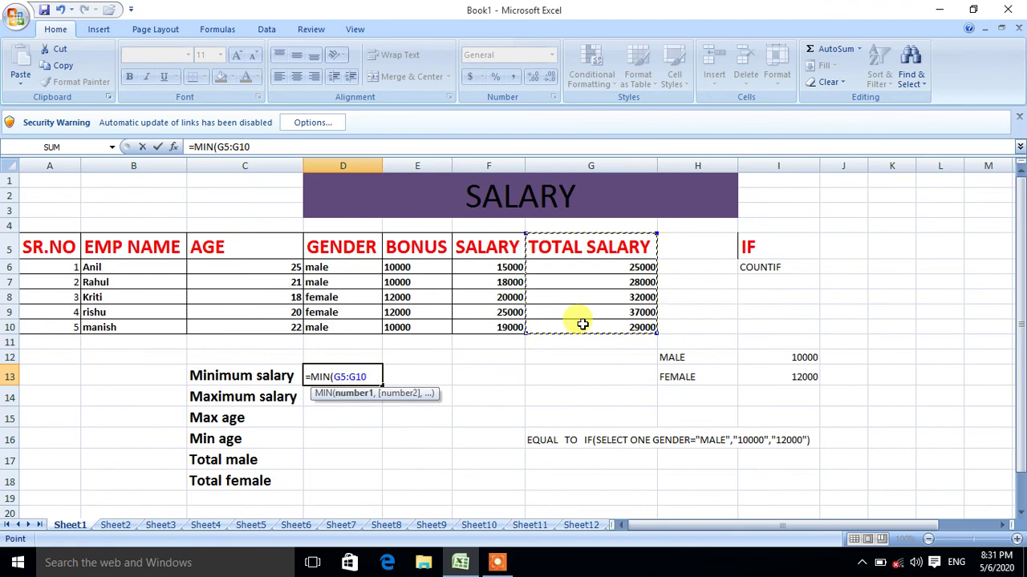
type(")")
key("Return")
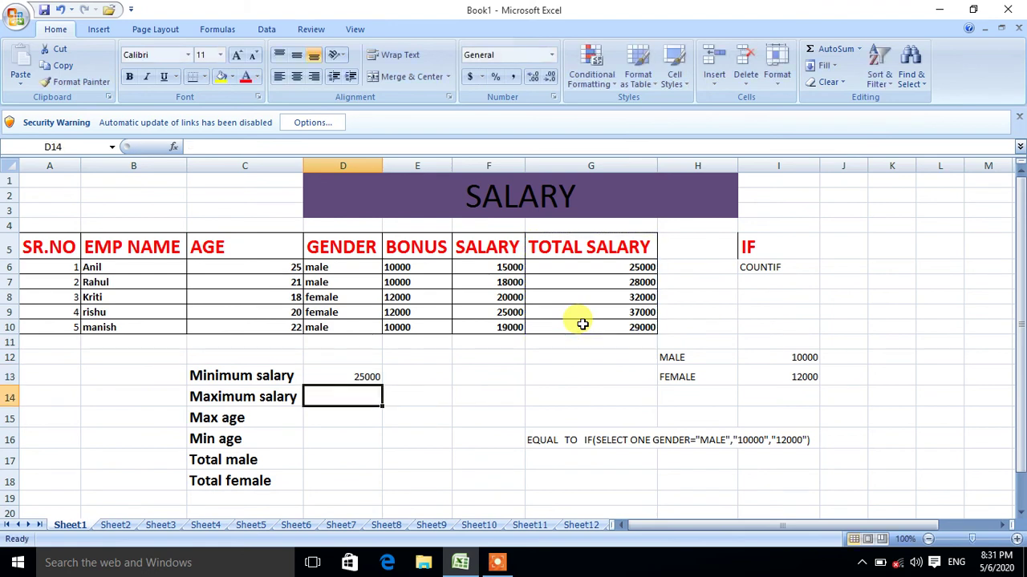
left_click(345, 371)
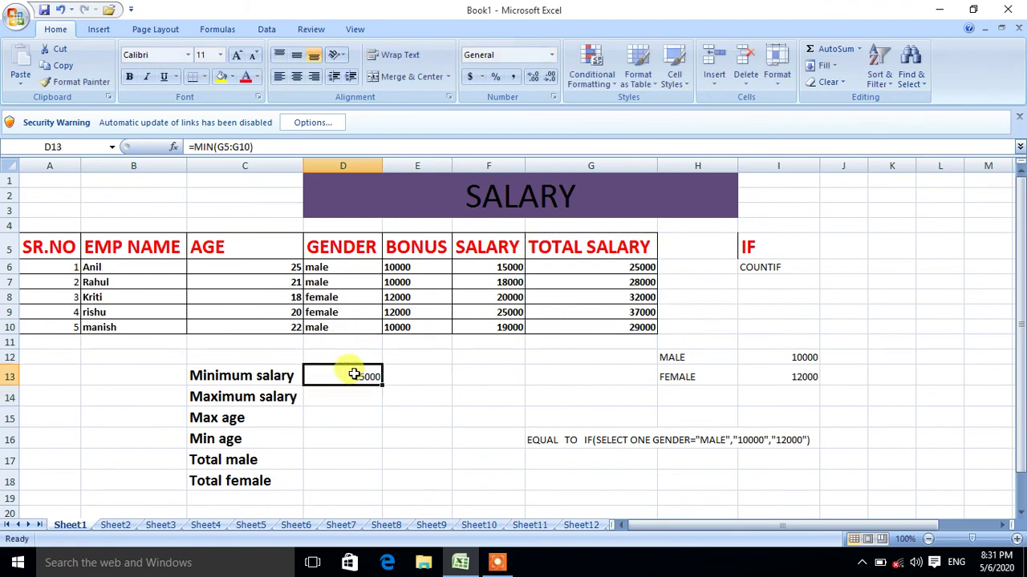
left_click(598, 267)
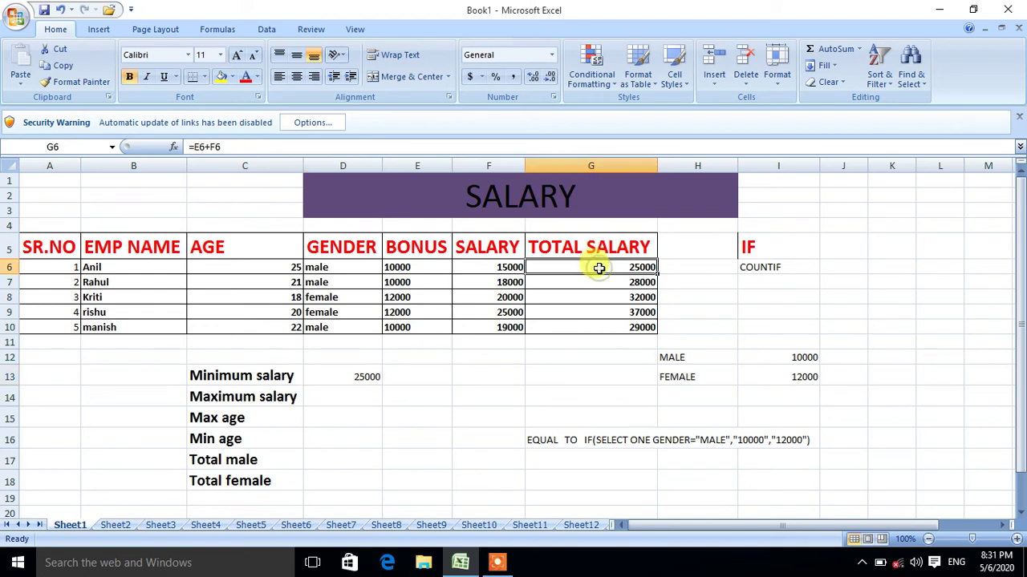
Enter the formula =MAX(G5:G10) in D14 for the maximum salary.
left_click(320, 398)
type("=")
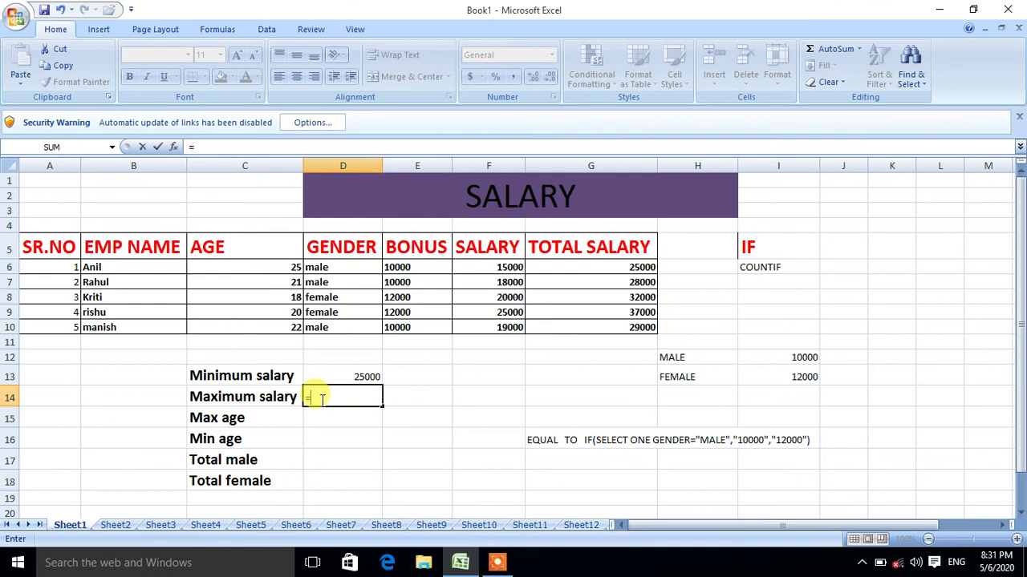
type("MAX(")
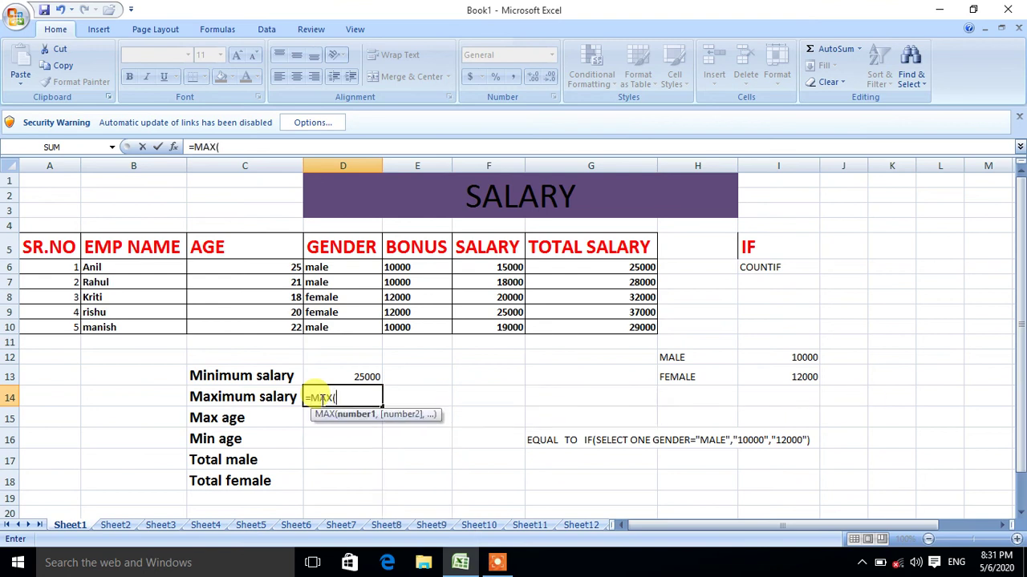
left_click(585, 250)
left_click_drag(585, 251, 588, 322)
type(")")
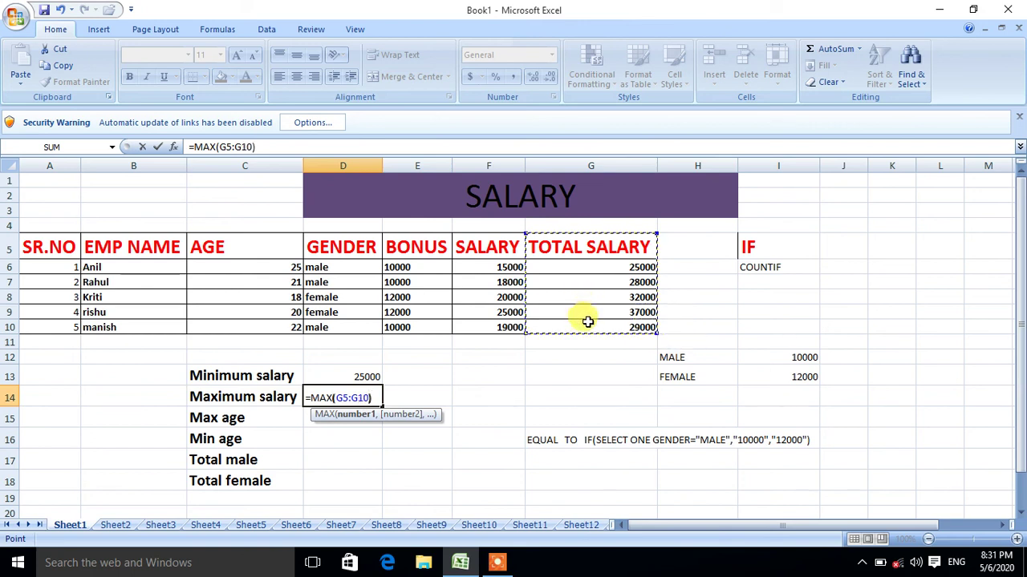
key("Return")
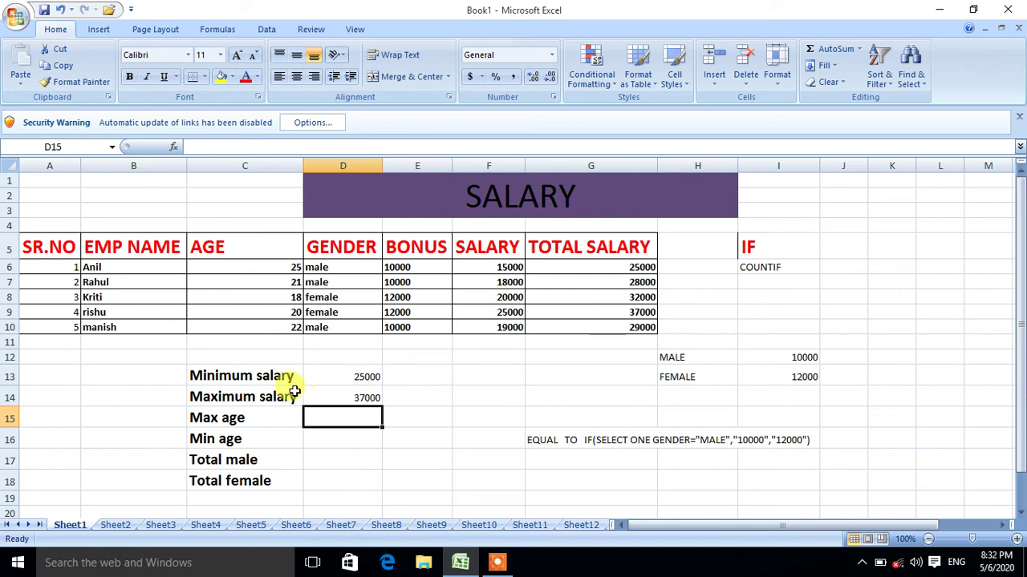
Enter the formula =MAX(C5:C10) in D15 for the maximum age.
left_click(265, 417)
left_click(276, 440)
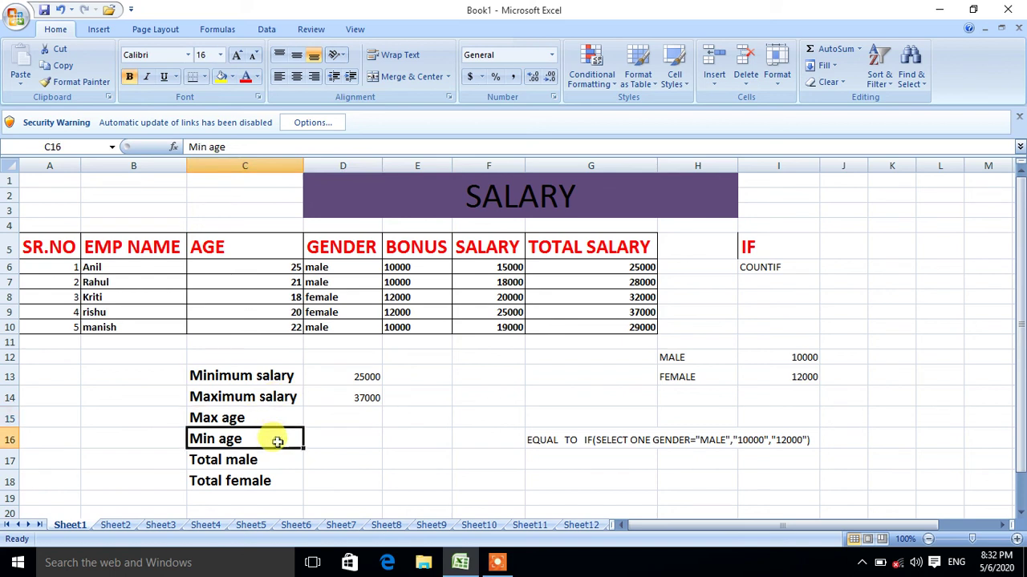
left_click(325, 418)
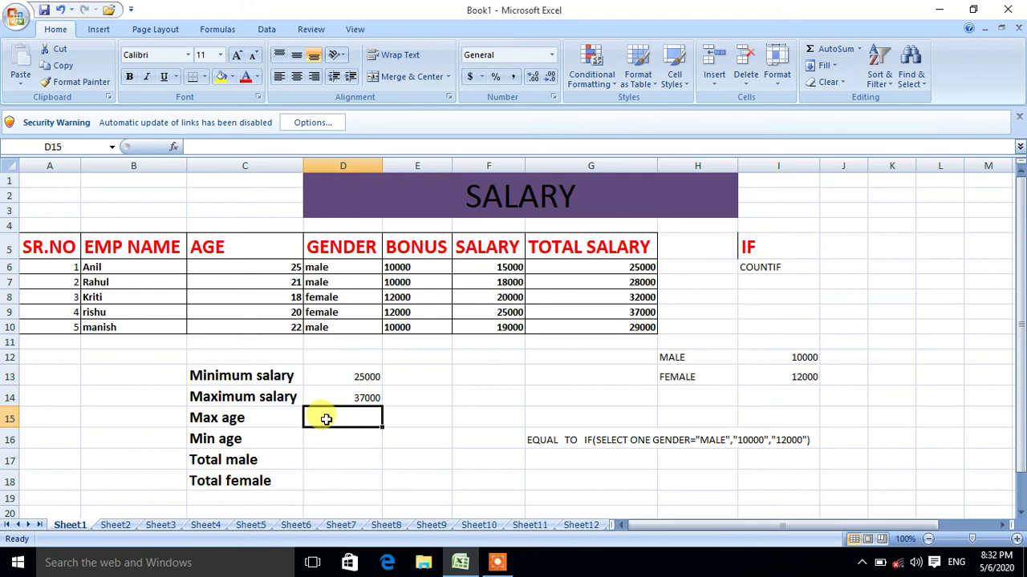
type("=MA")
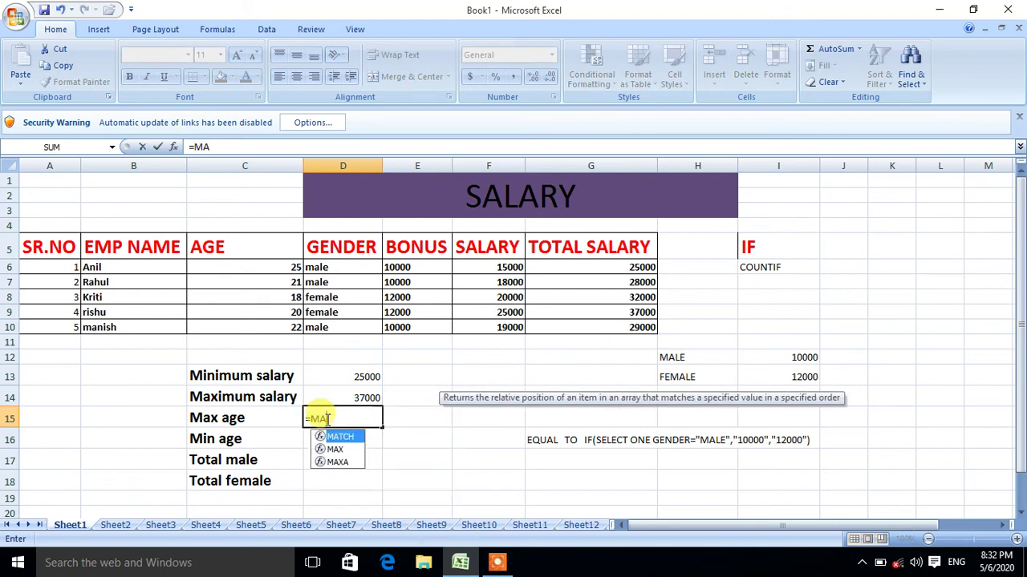
type("X(")
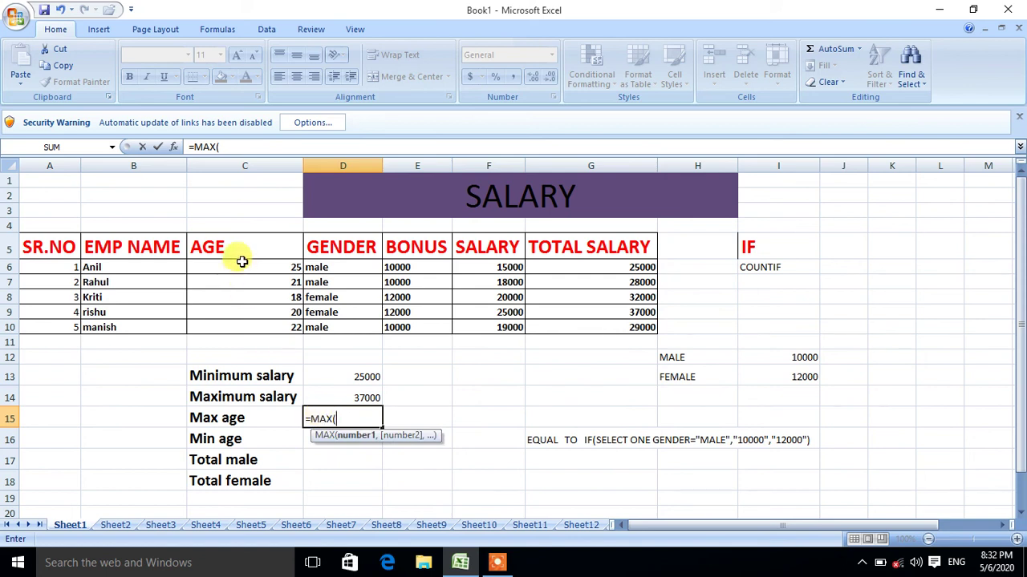
left_click_drag(243, 251, 241, 323)
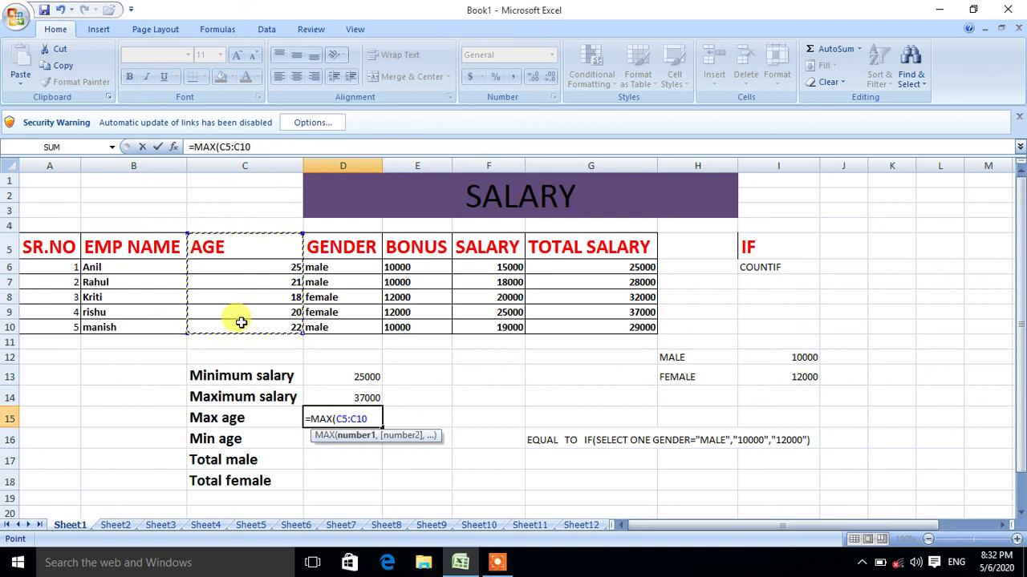
type(")")
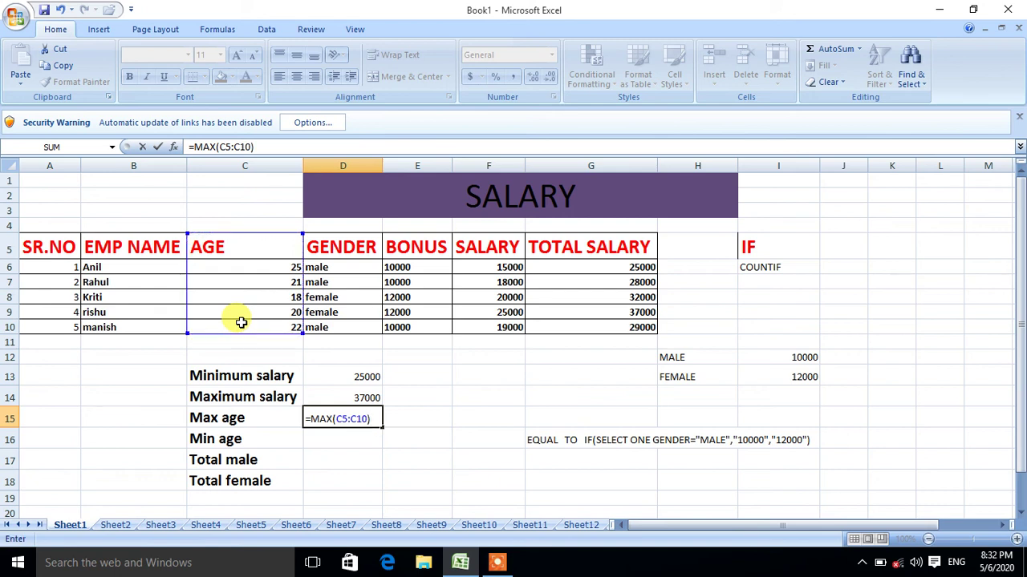
key("Return")
Enter the formula =MIN(C5:C10) in D16 for the minimum age.
type("=M")
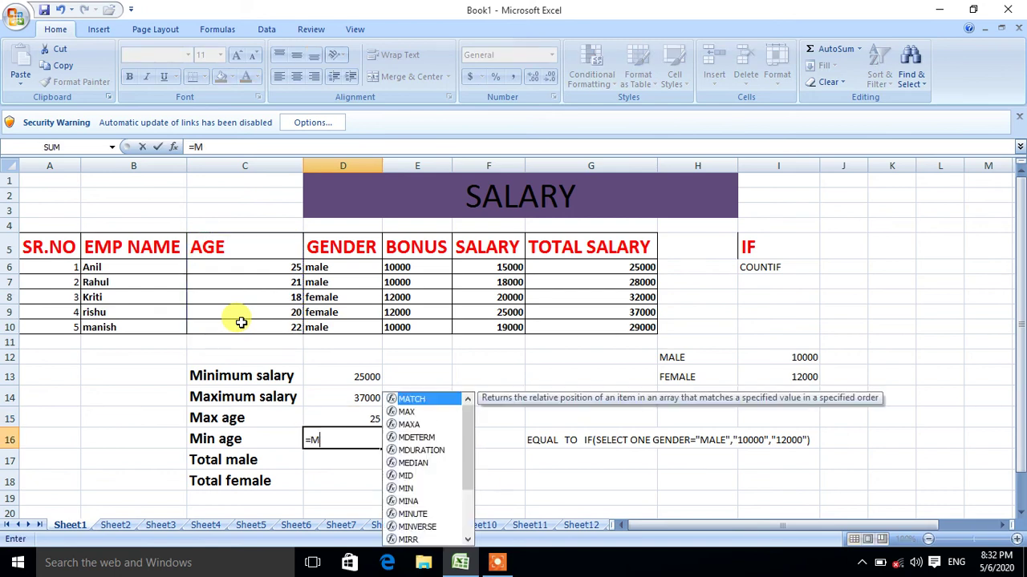
type("IN(")
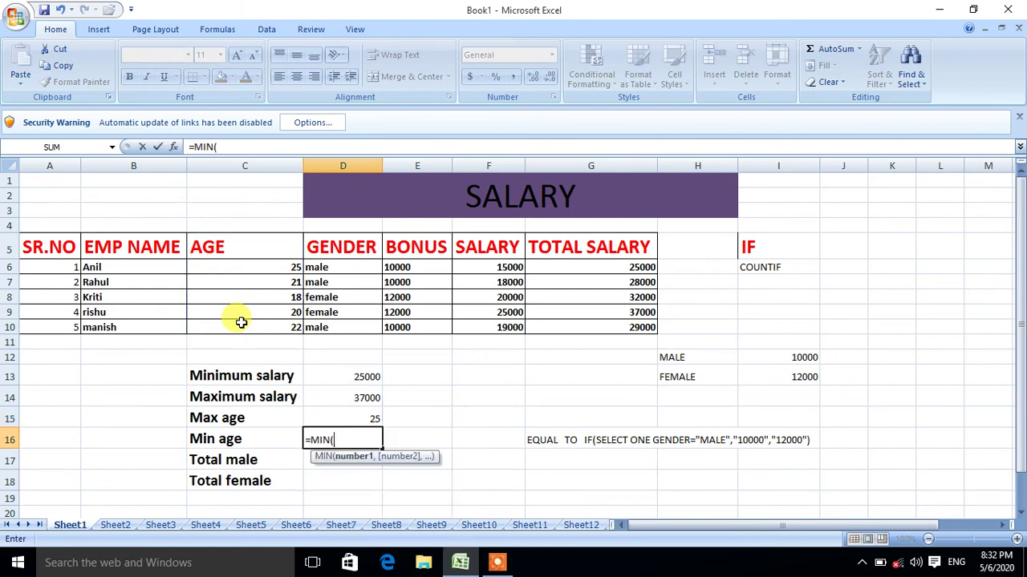
left_click_drag(259, 250, 261, 322)
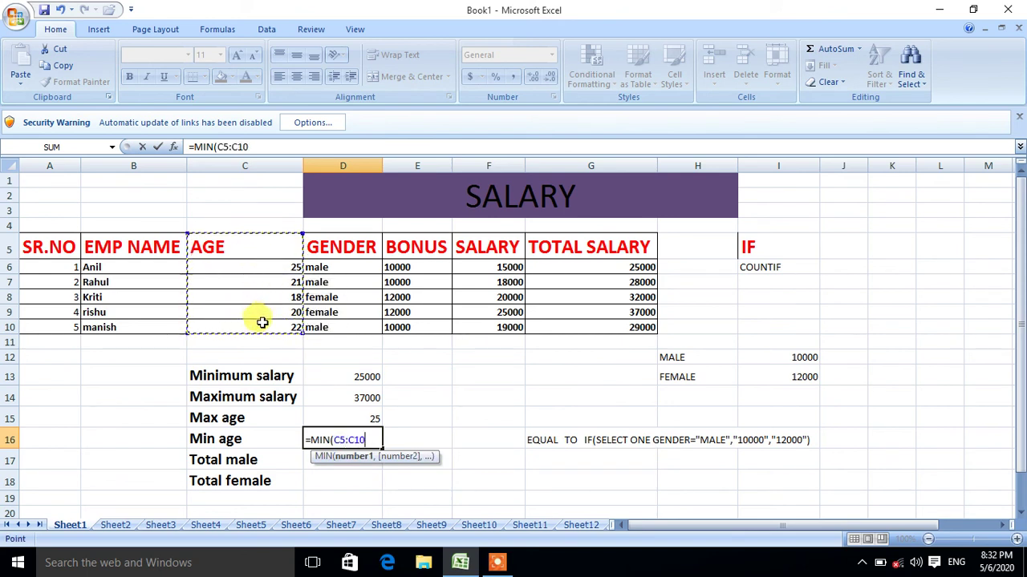
type(")")
key("Return")
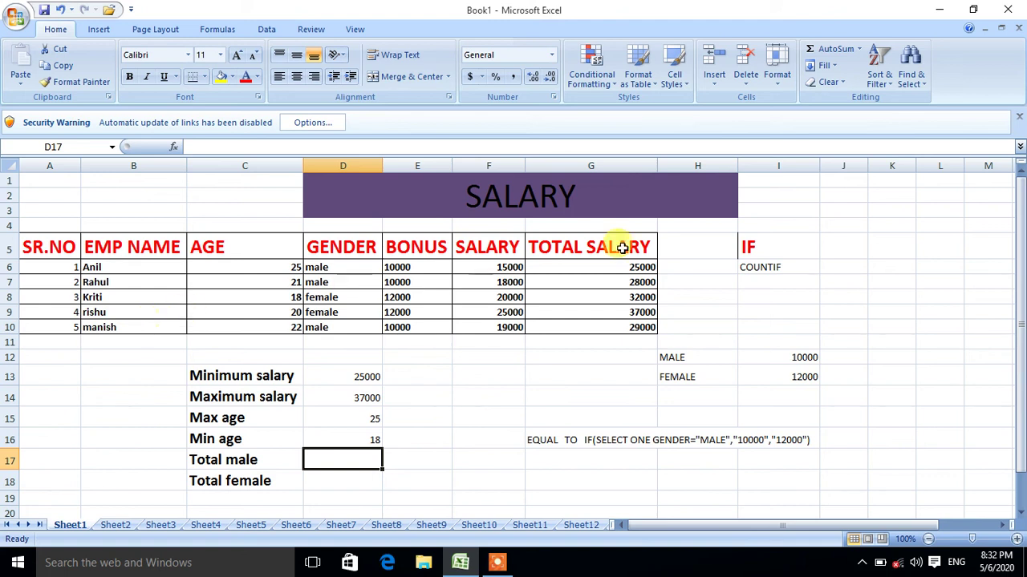
left_click(759, 266)
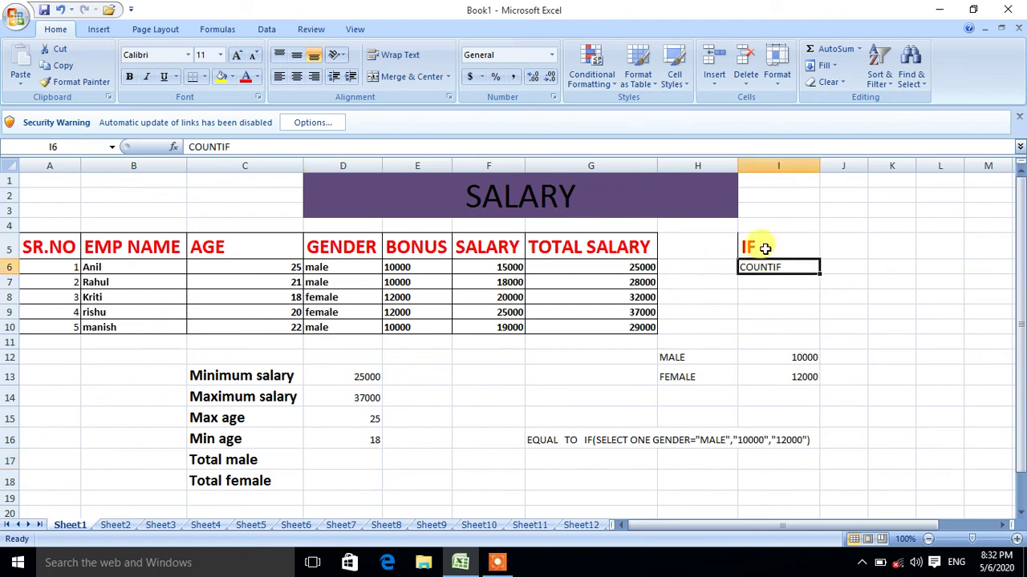
left_click(768, 244)
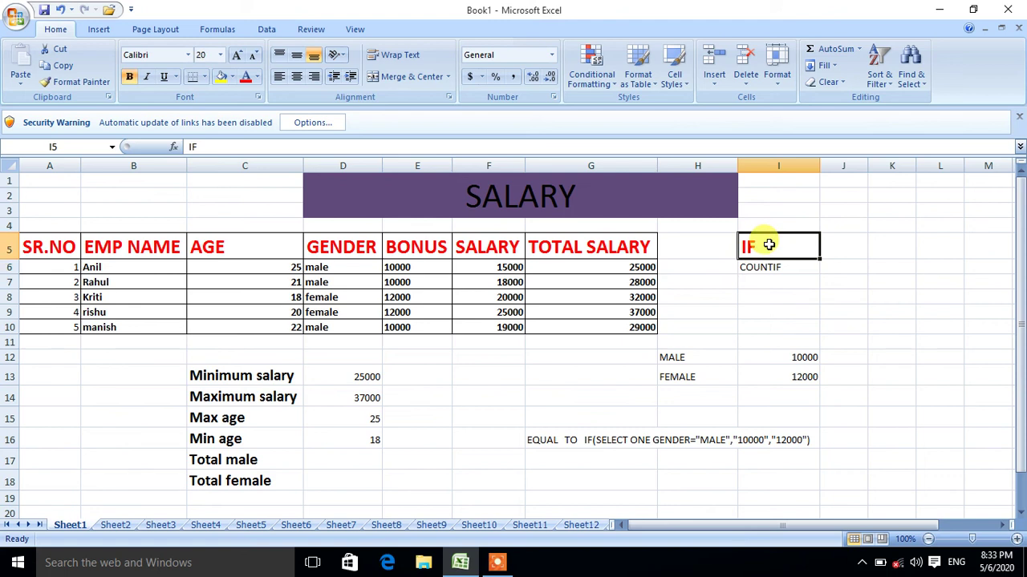
left_click(767, 267)
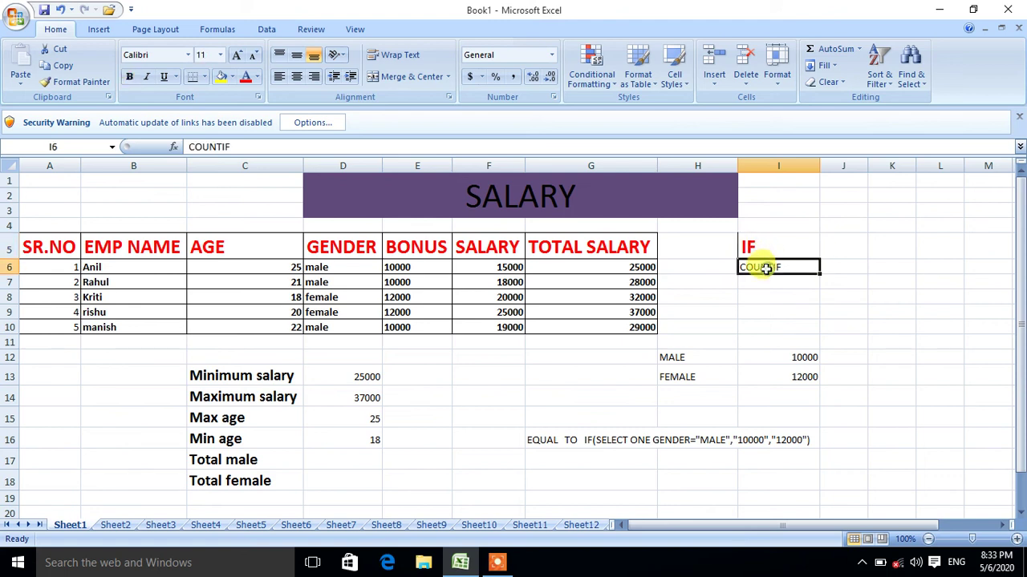
left_click(343, 457)
left_click(342, 480)
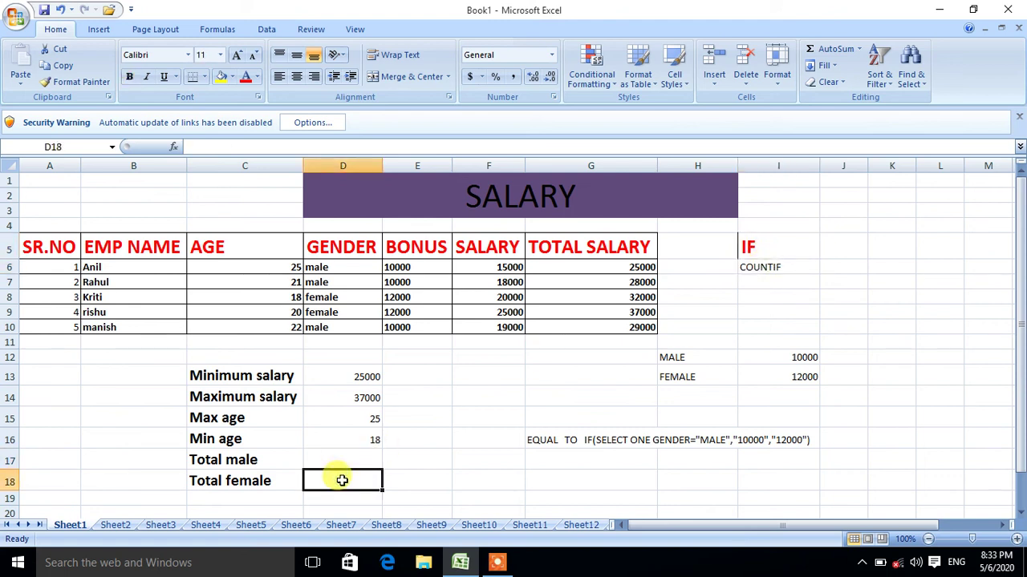
Enter the formula =COUNTIF(D5:D10,"MALE") in D17 to count the male employees.
left_click(341, 456)
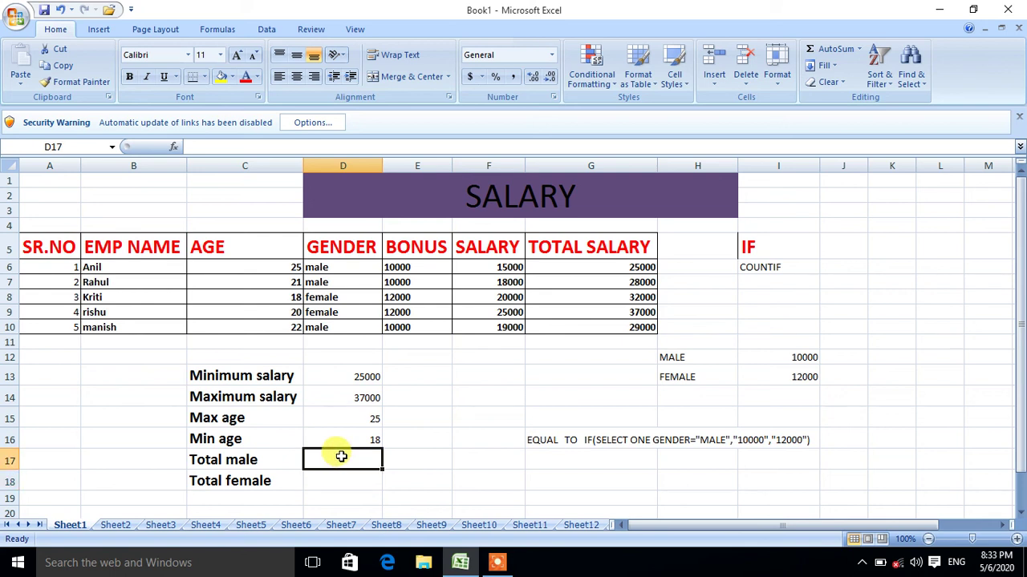
type("=COUN")
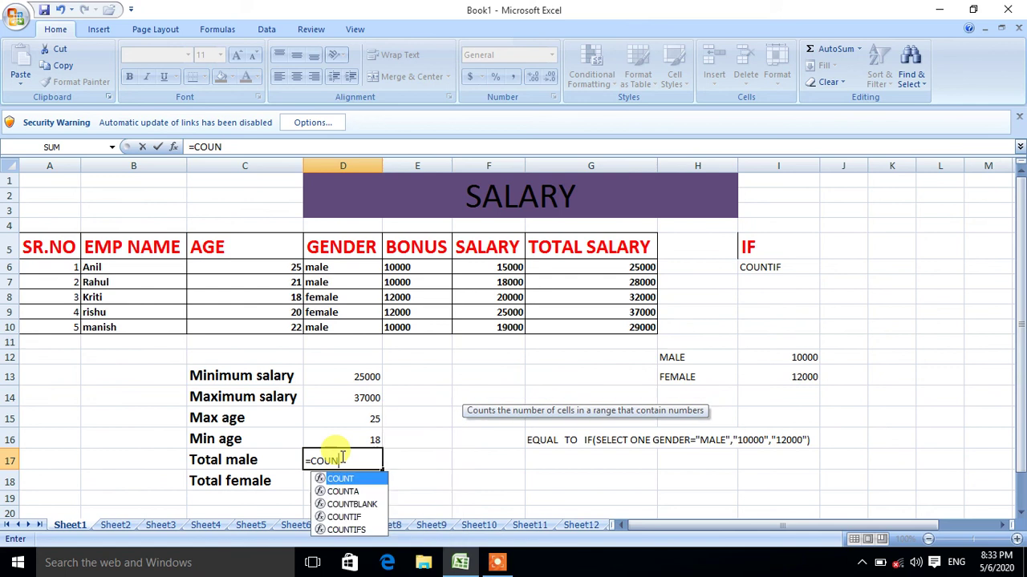
type("TI")
type("F")
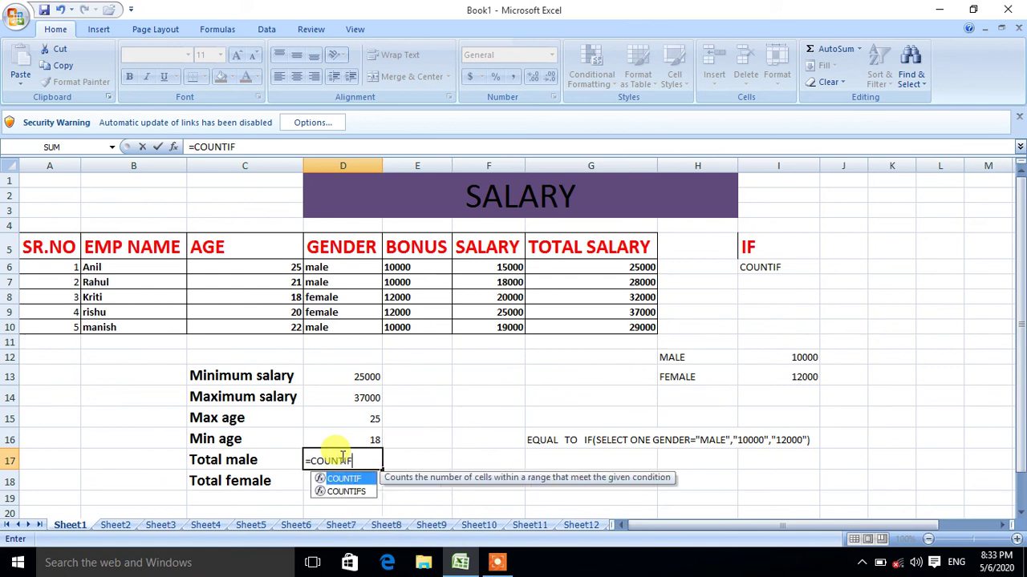
type("(")
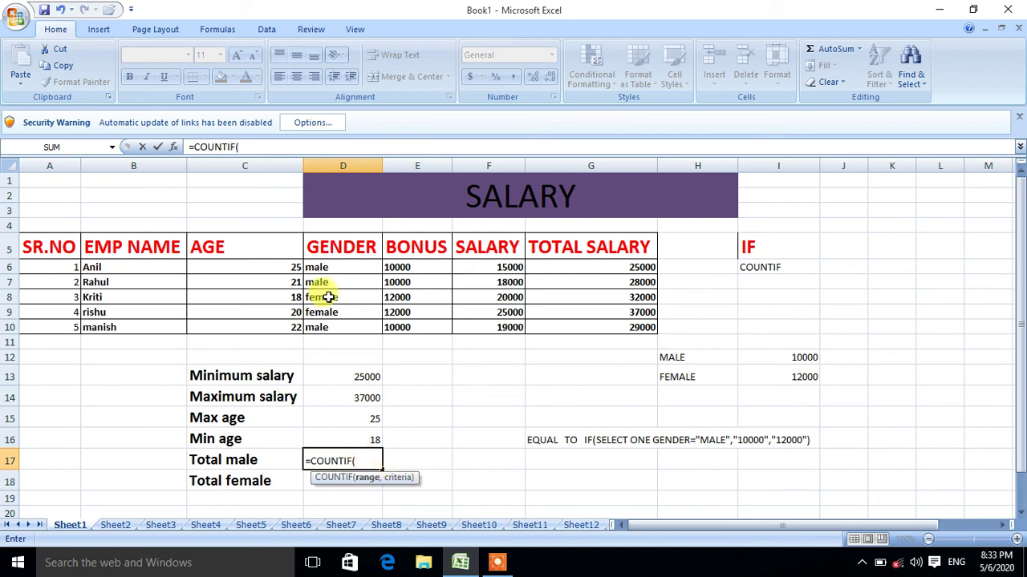
left_click_drag(335, 238, 334, 324)
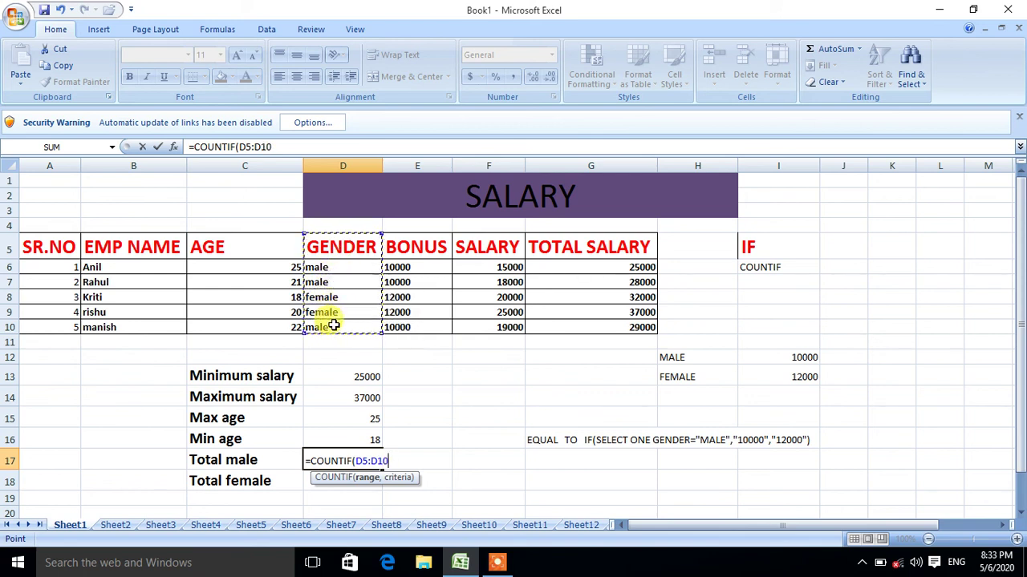
type(",")
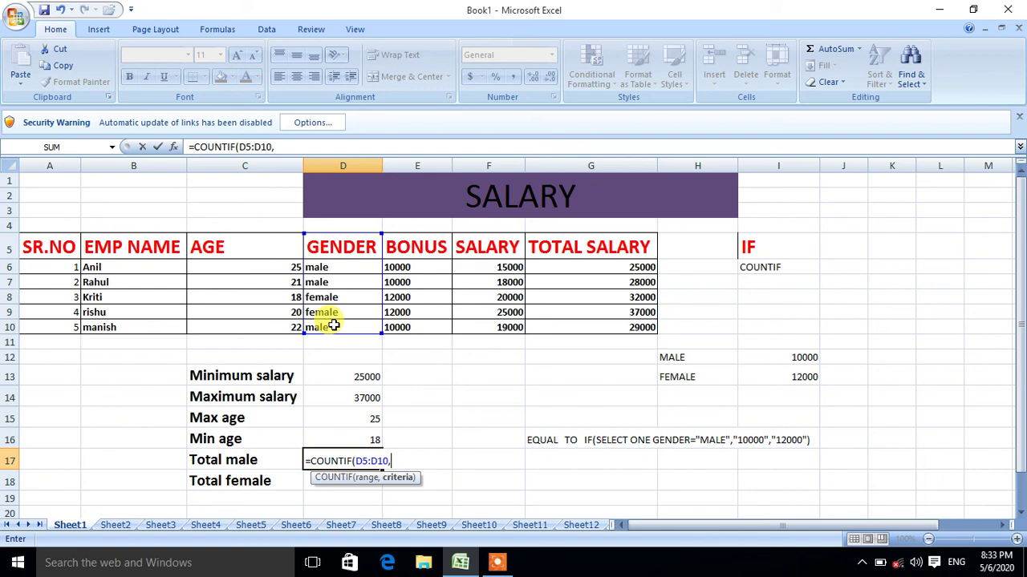
type("\"")
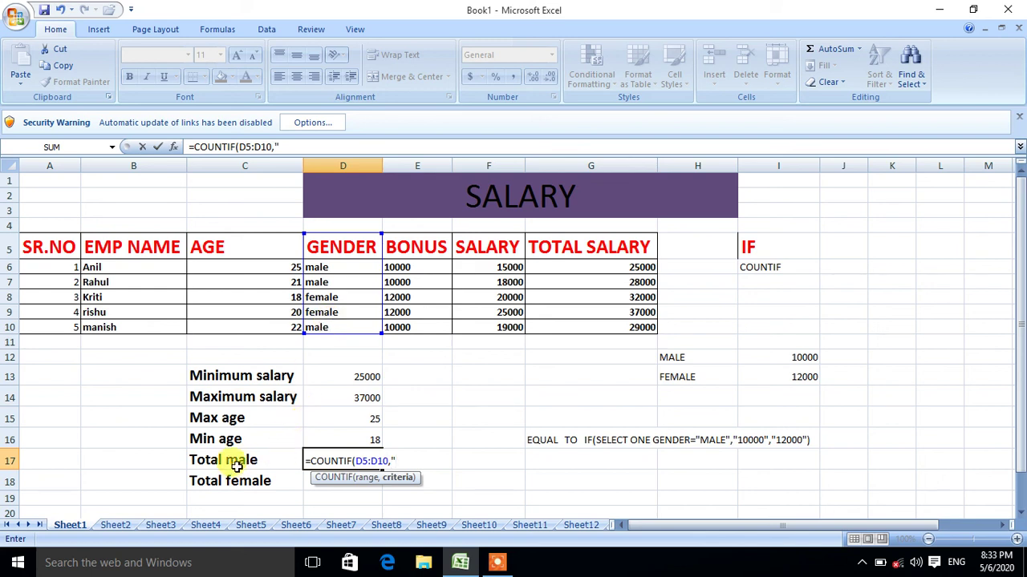
type("MALE")
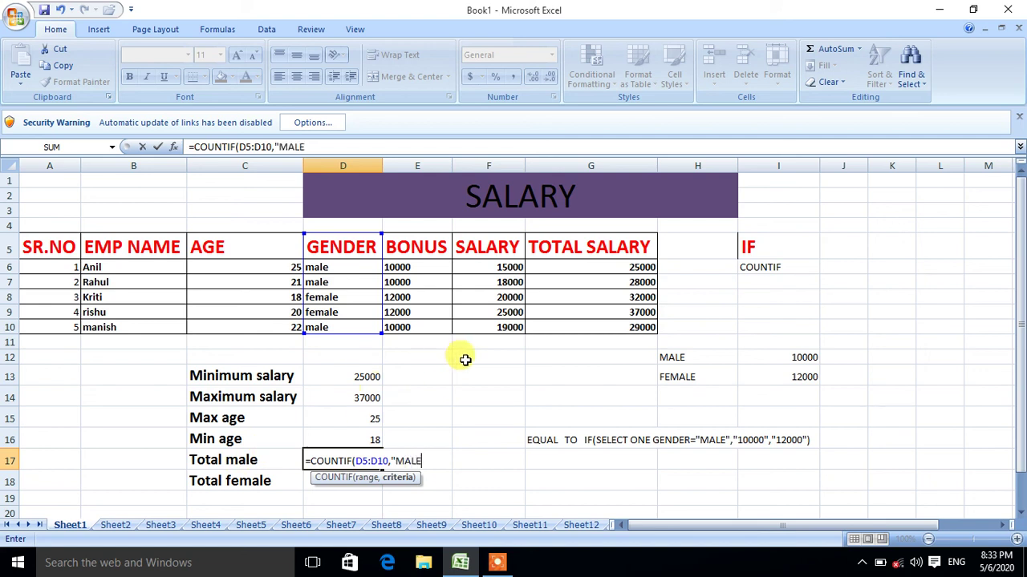
type("\")")
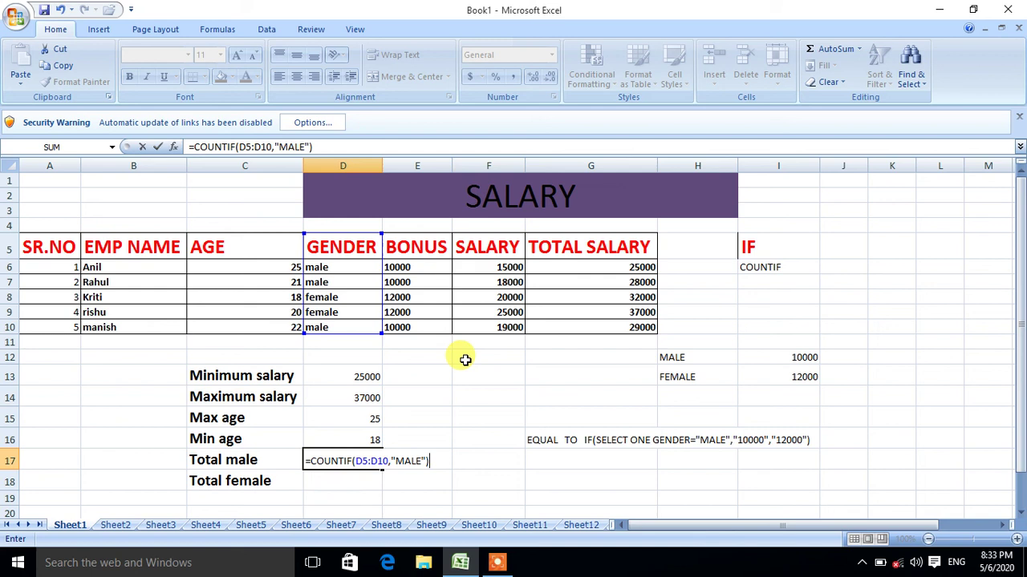
key("Return")
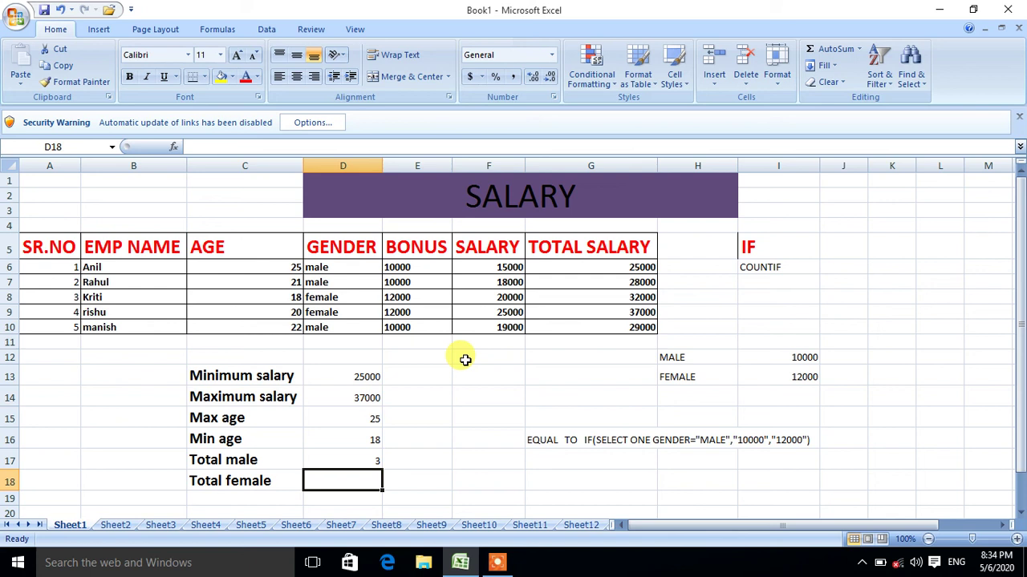
Enter the formula =COUNTIF(D5:D10,"FEMALE") in D18 to count the female employees.
type("=")
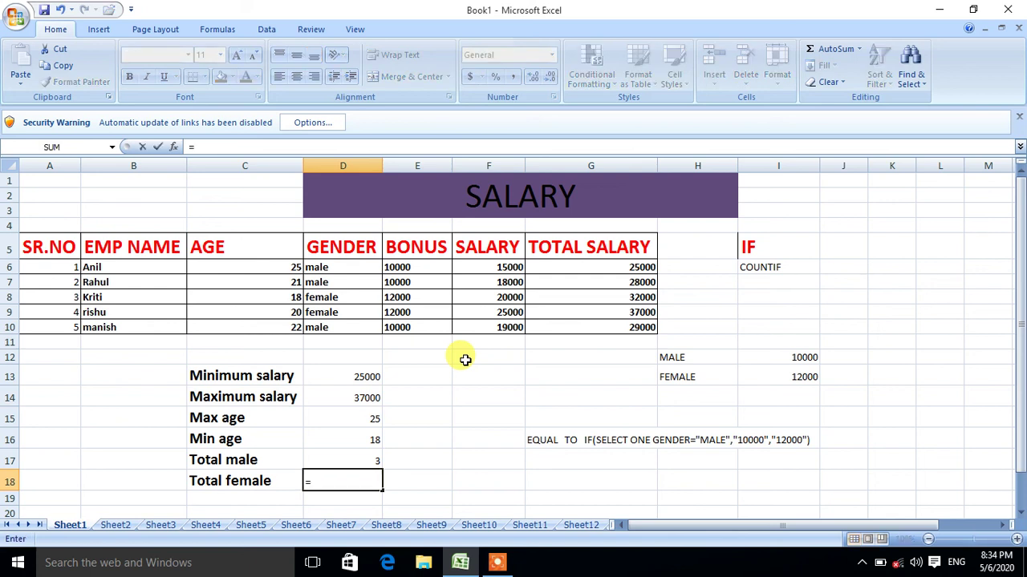
type("COUNT")
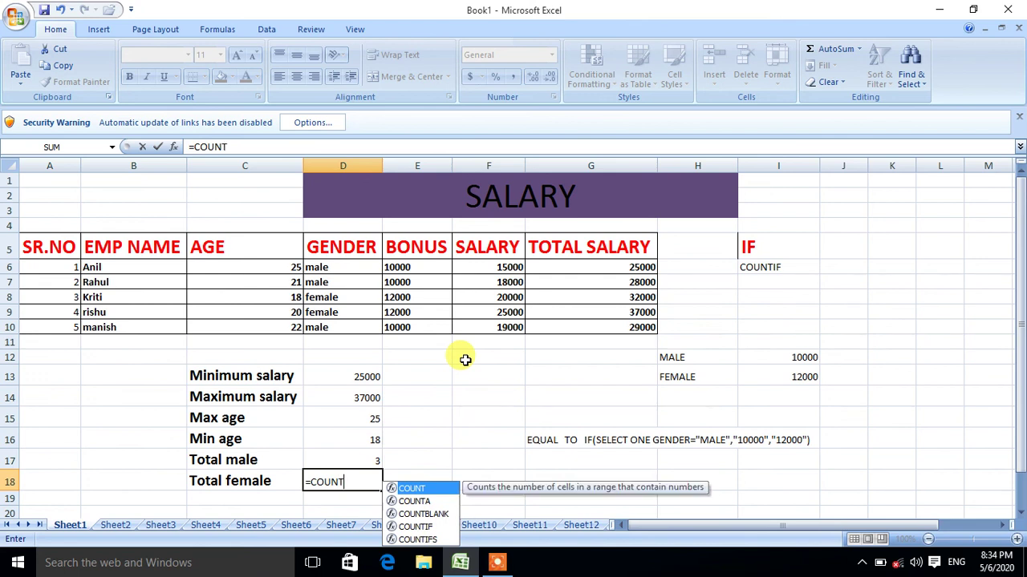
type("IF")
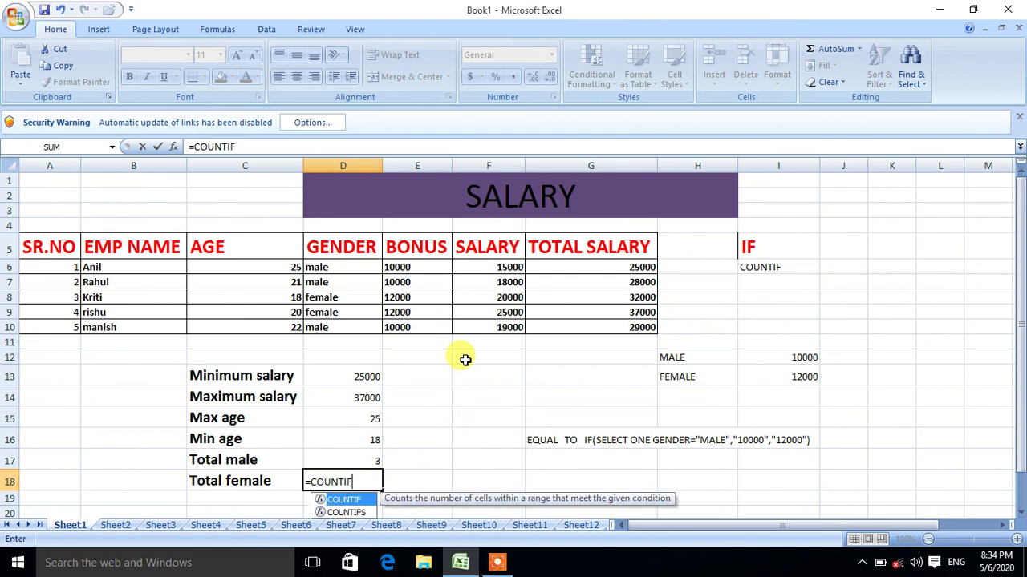
type("(")
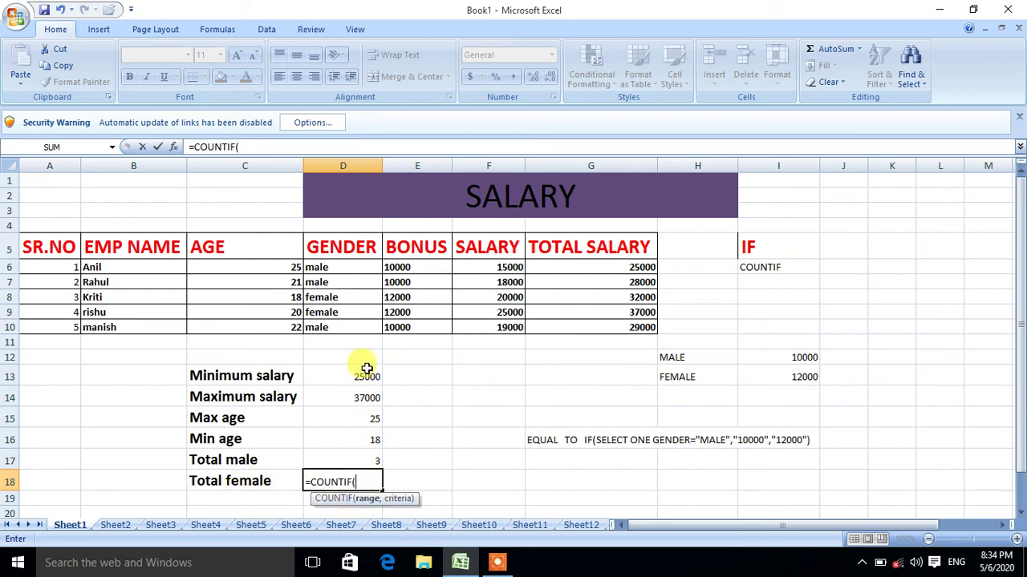
left_click_drag(339, 243, 331, 327)
type(",")
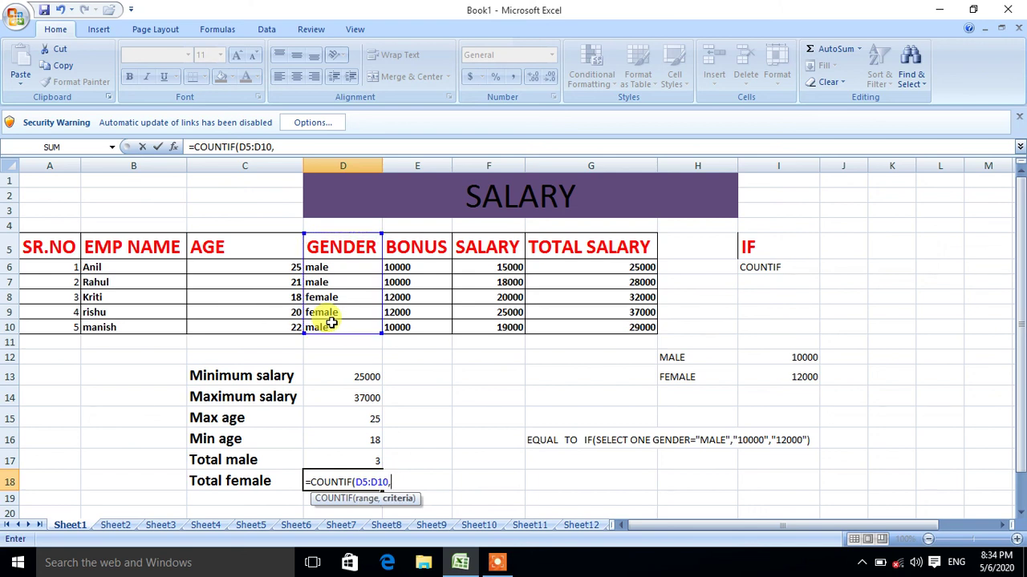
type("\"FEMALE\")")
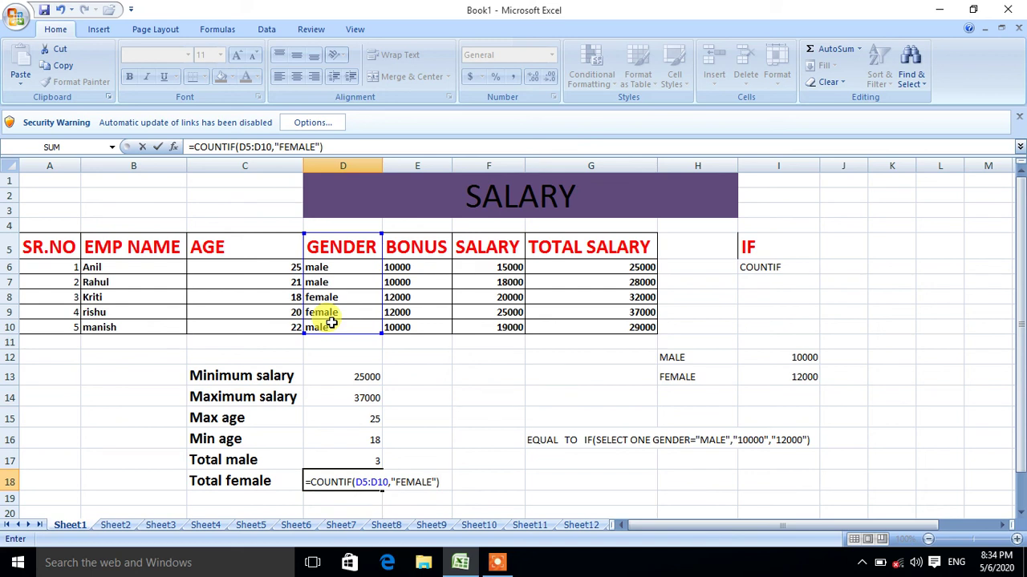
key("Return")
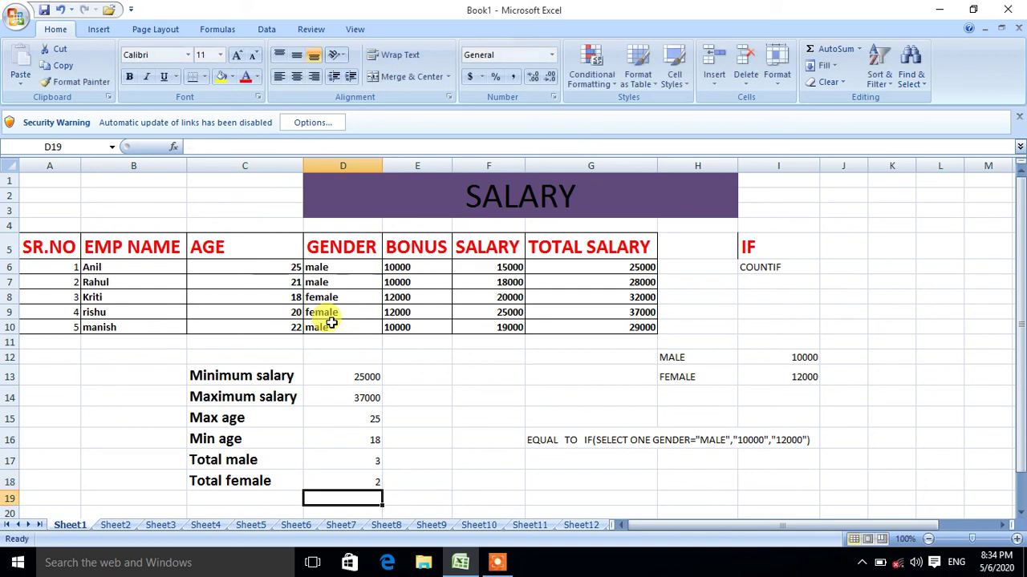
Review the total male and total female results in D17 and D18 against the employee list.
left_click(357, 461)
left_click(360, 474)
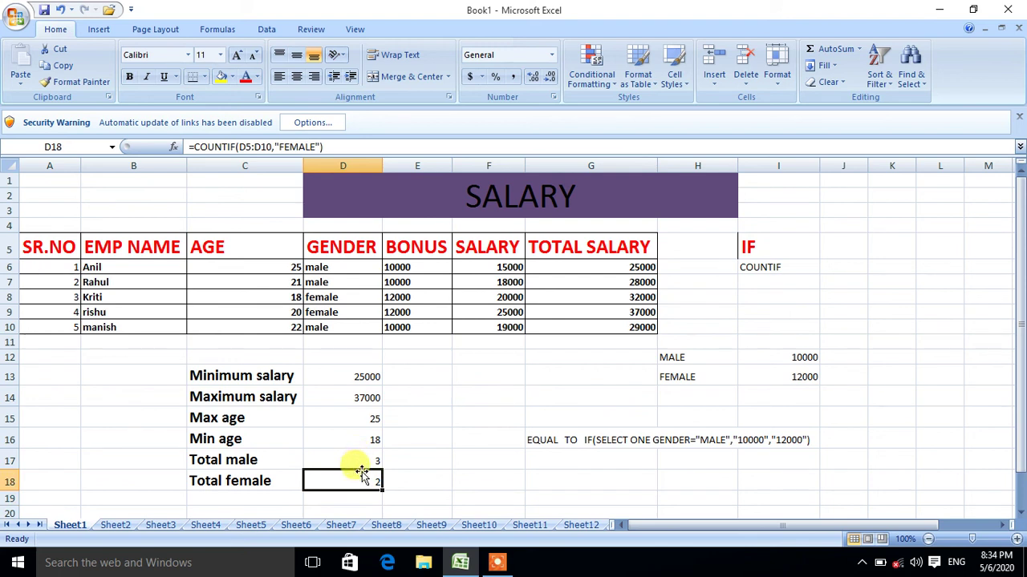
left_click_drag(137, 242, 141, 312)
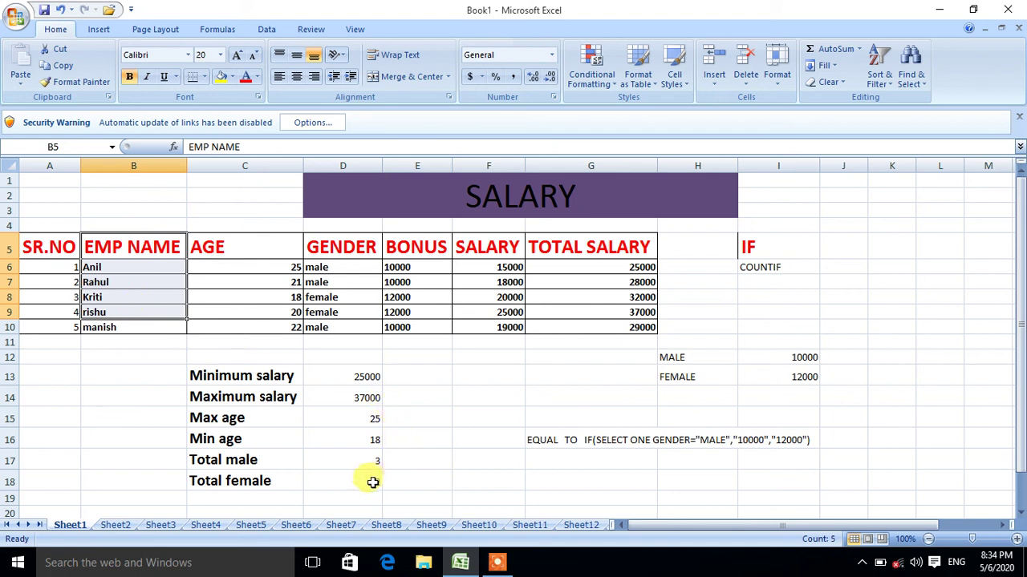
Test the formulas by changing the fifth employee's gender in D10 to female, and undo the change.
left_click(324, 328)
type("Fe")
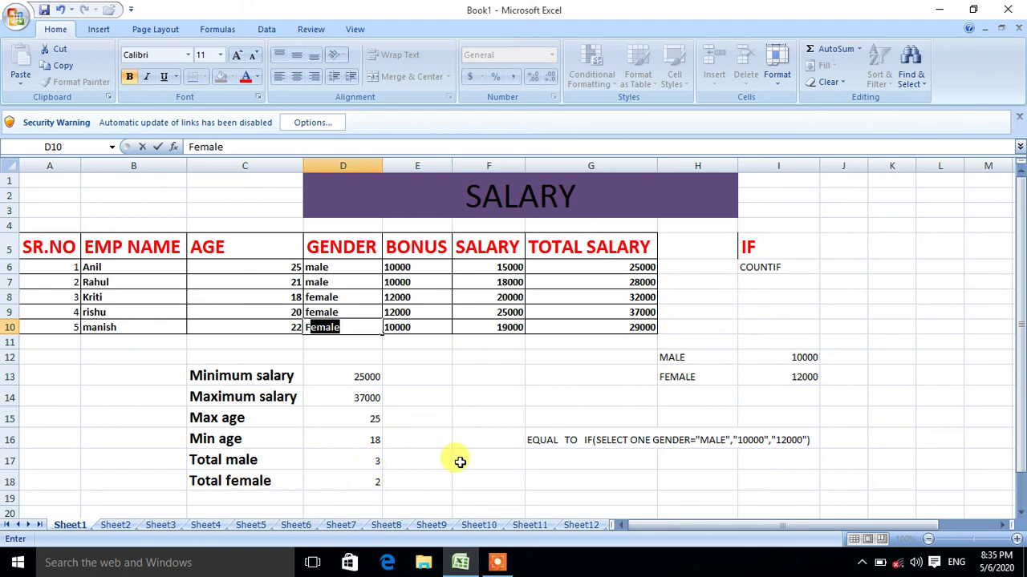
key("Return")
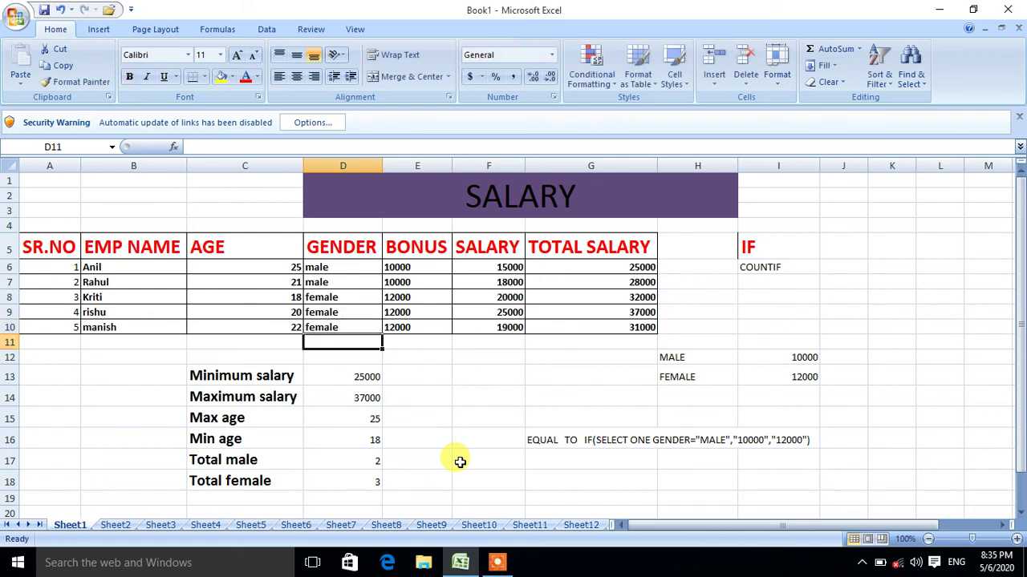
key("ctrl+z")
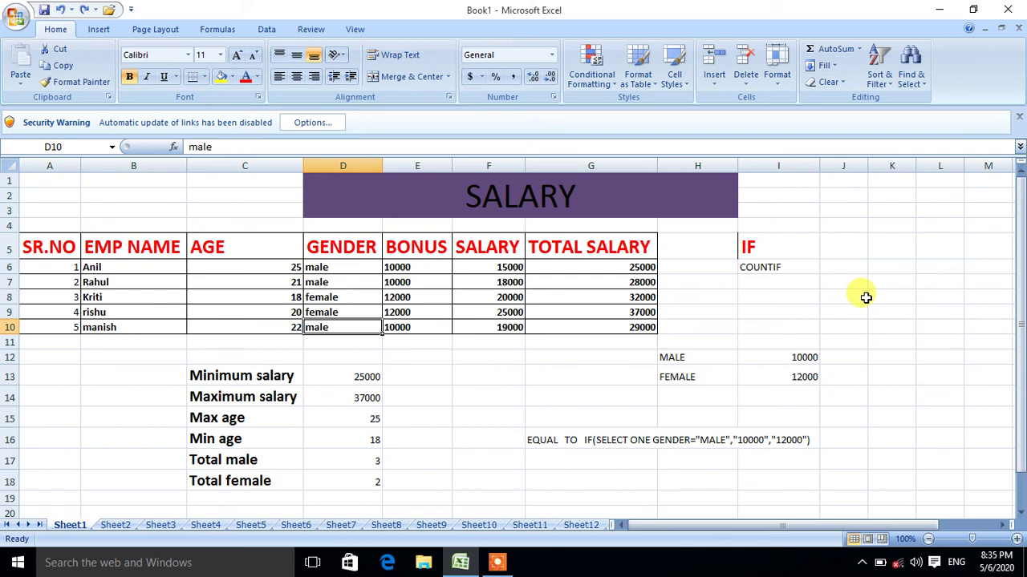
left_click(497, 562)
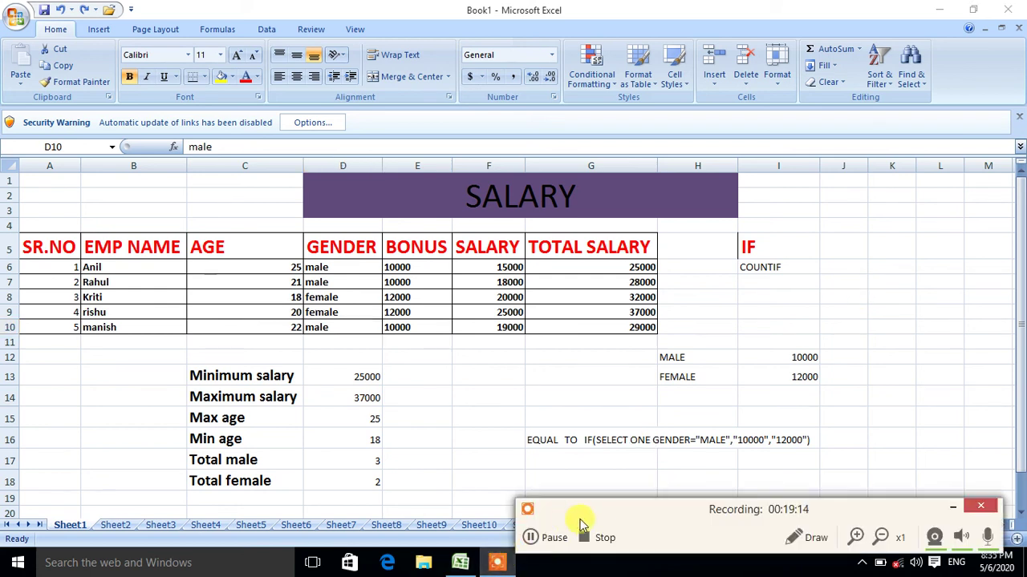